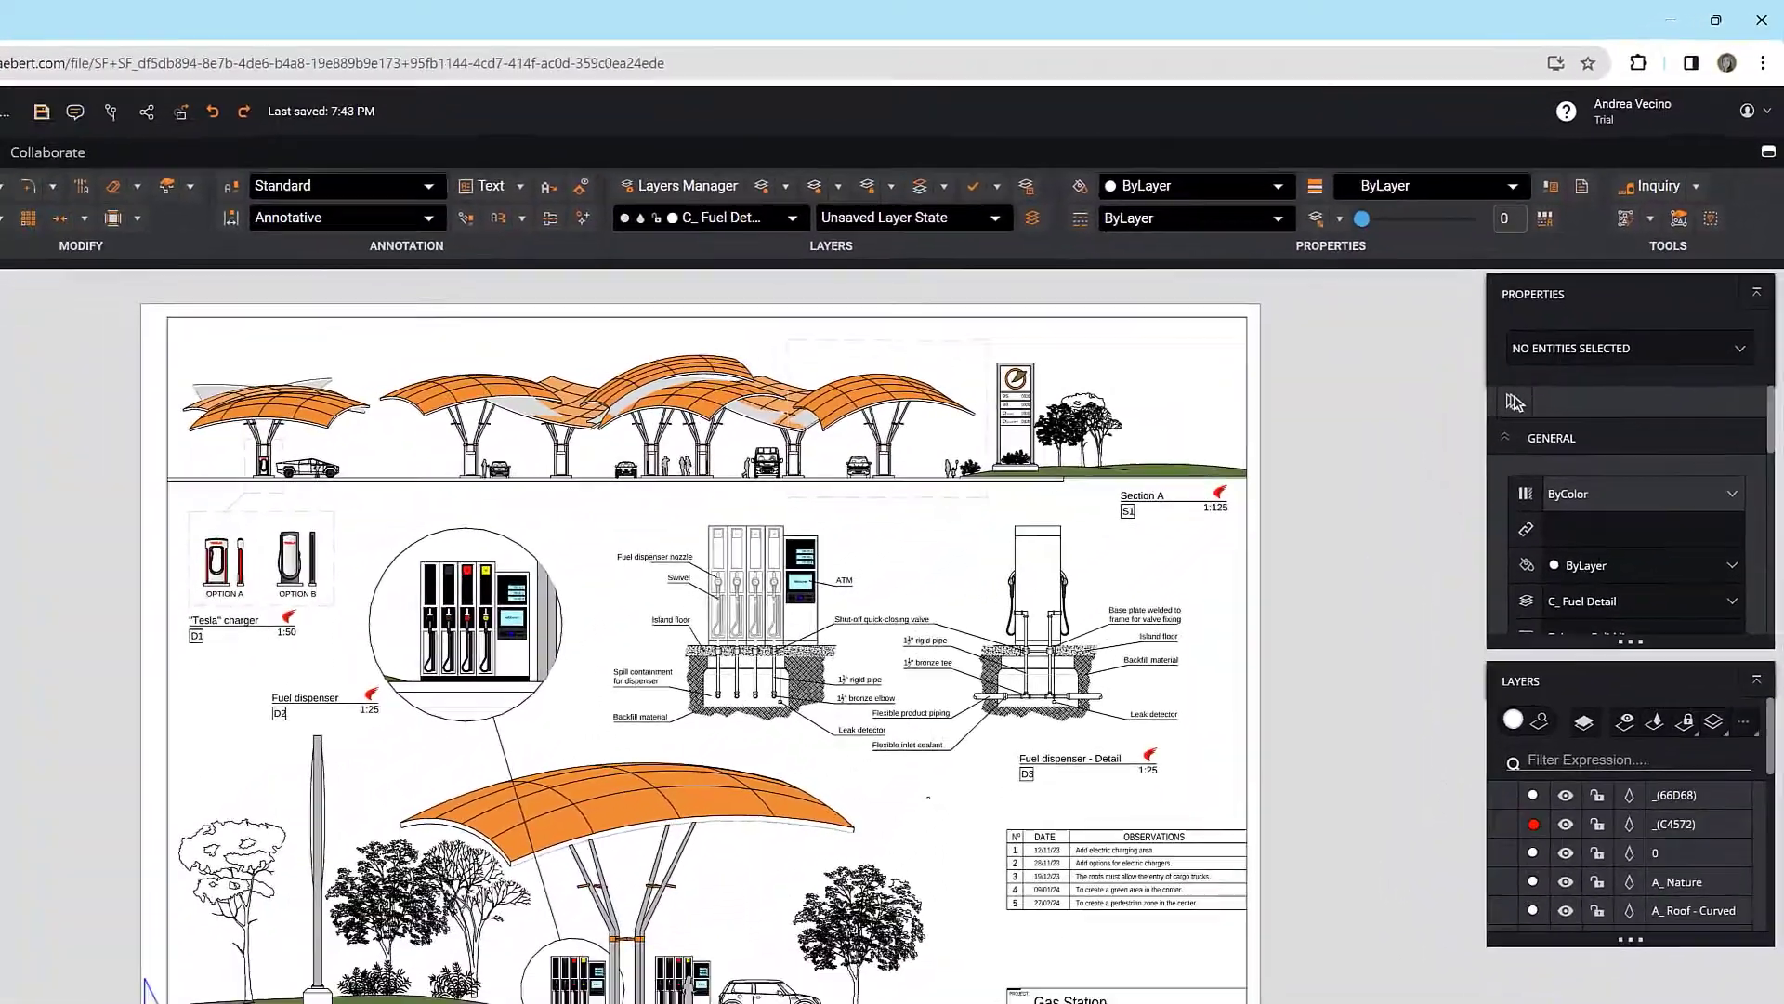
Switch the browser to full-screen mode so the gas station elevation sheet fills the display
key(F11)
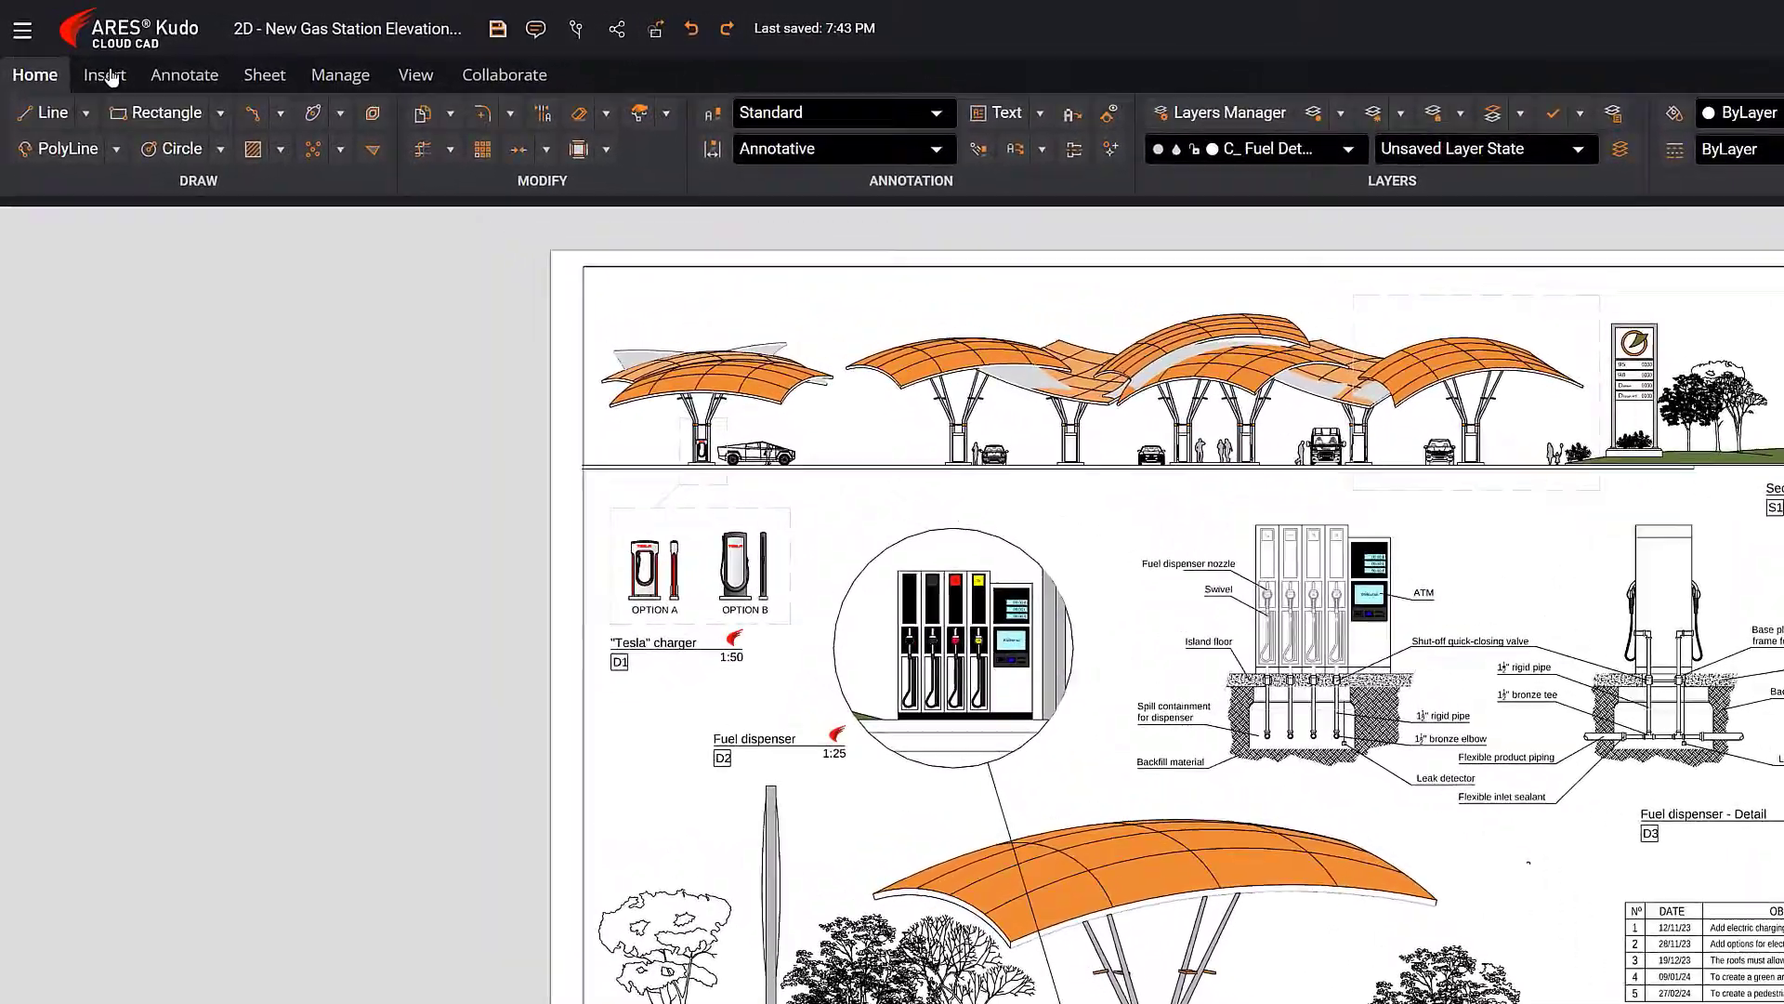
click(75, 54)
click(271, 110)
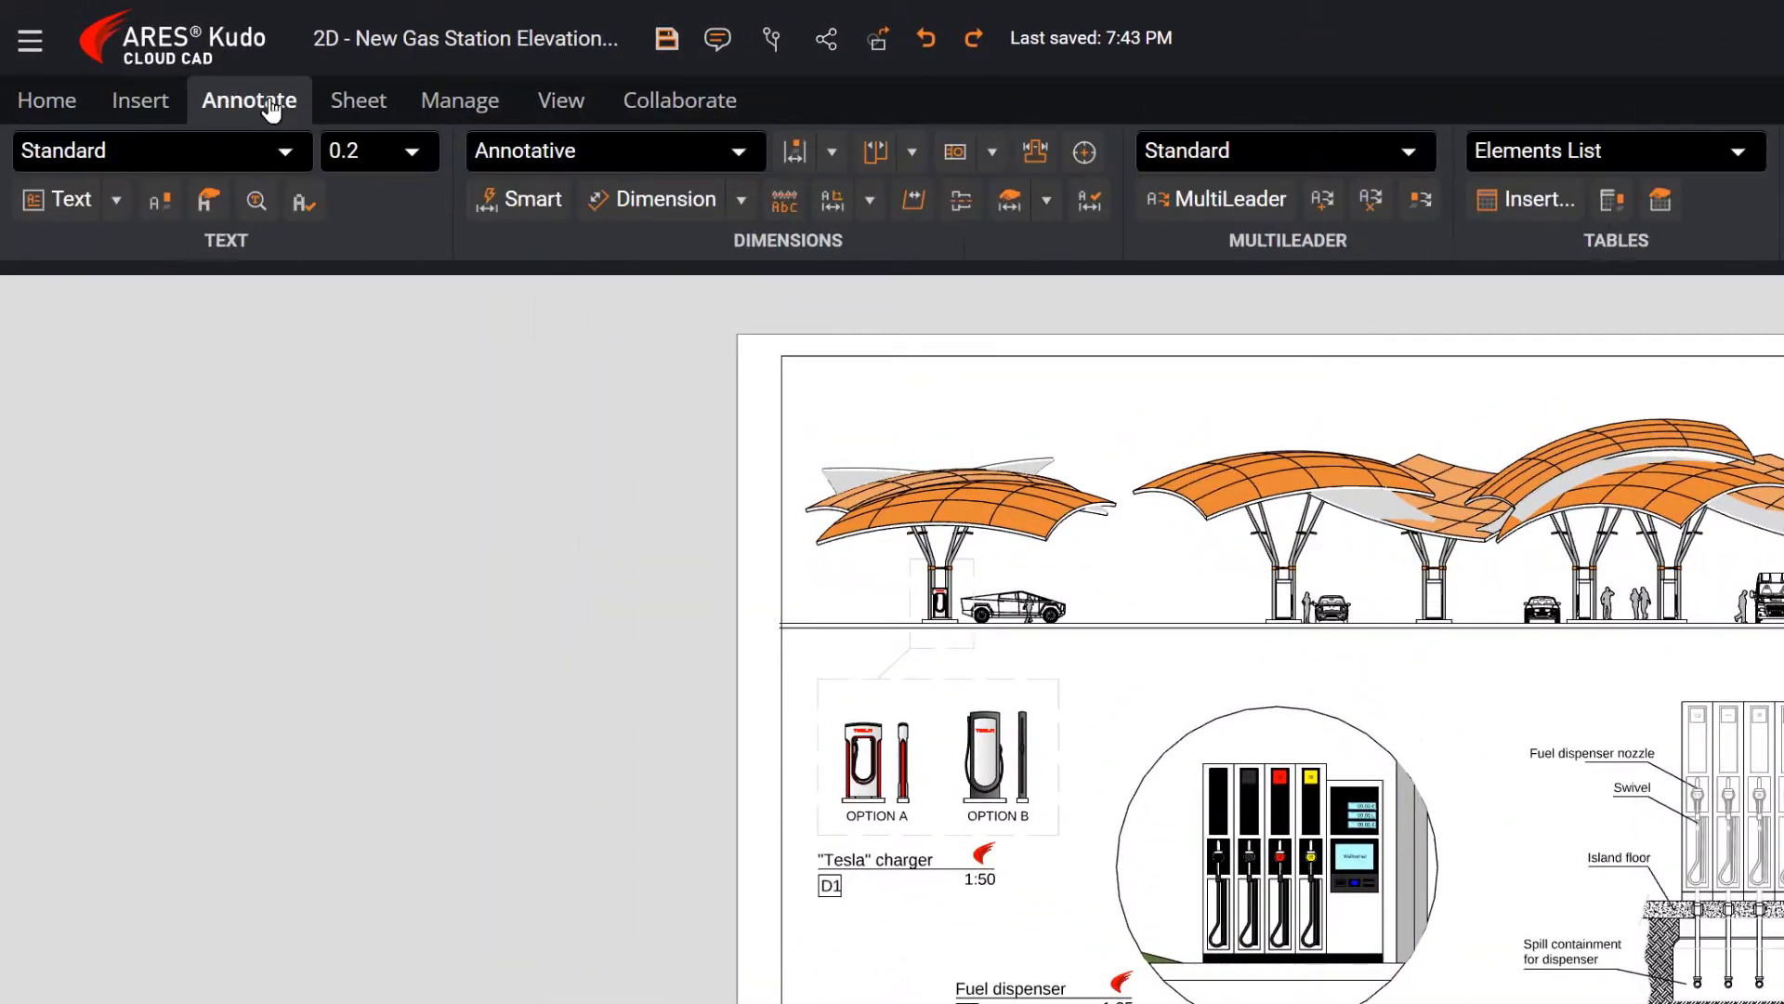
click(61, 104)
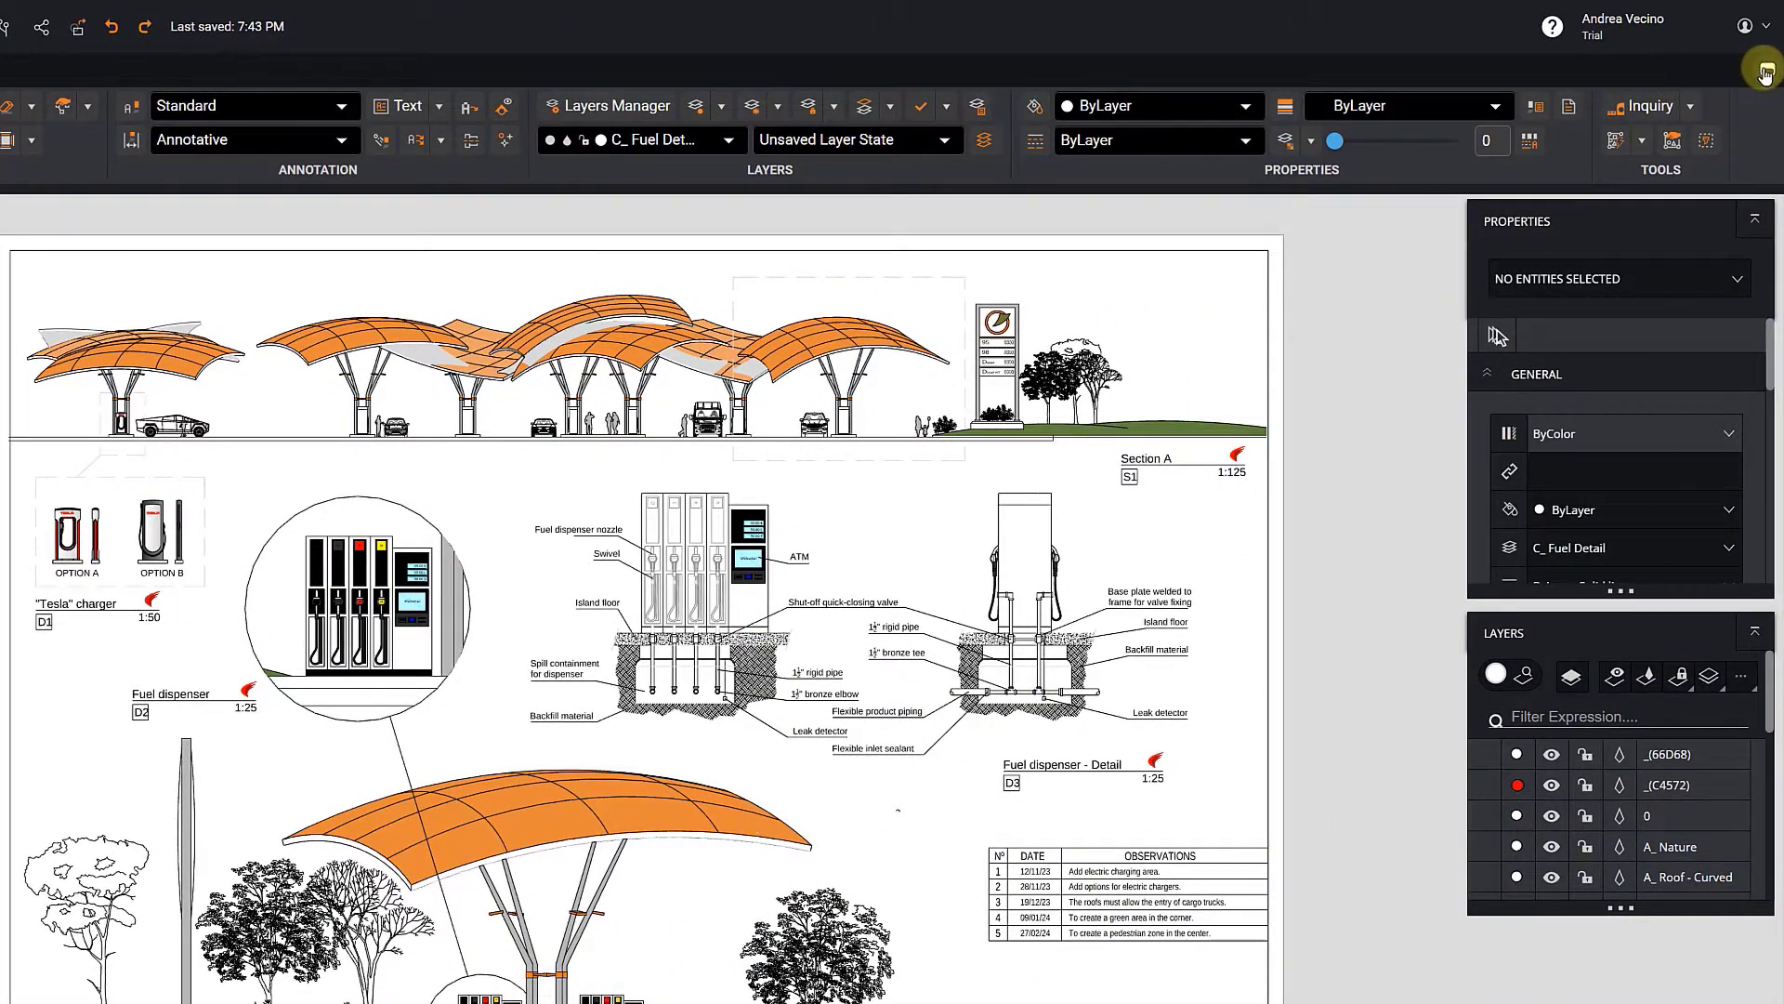
click(1766, 73)
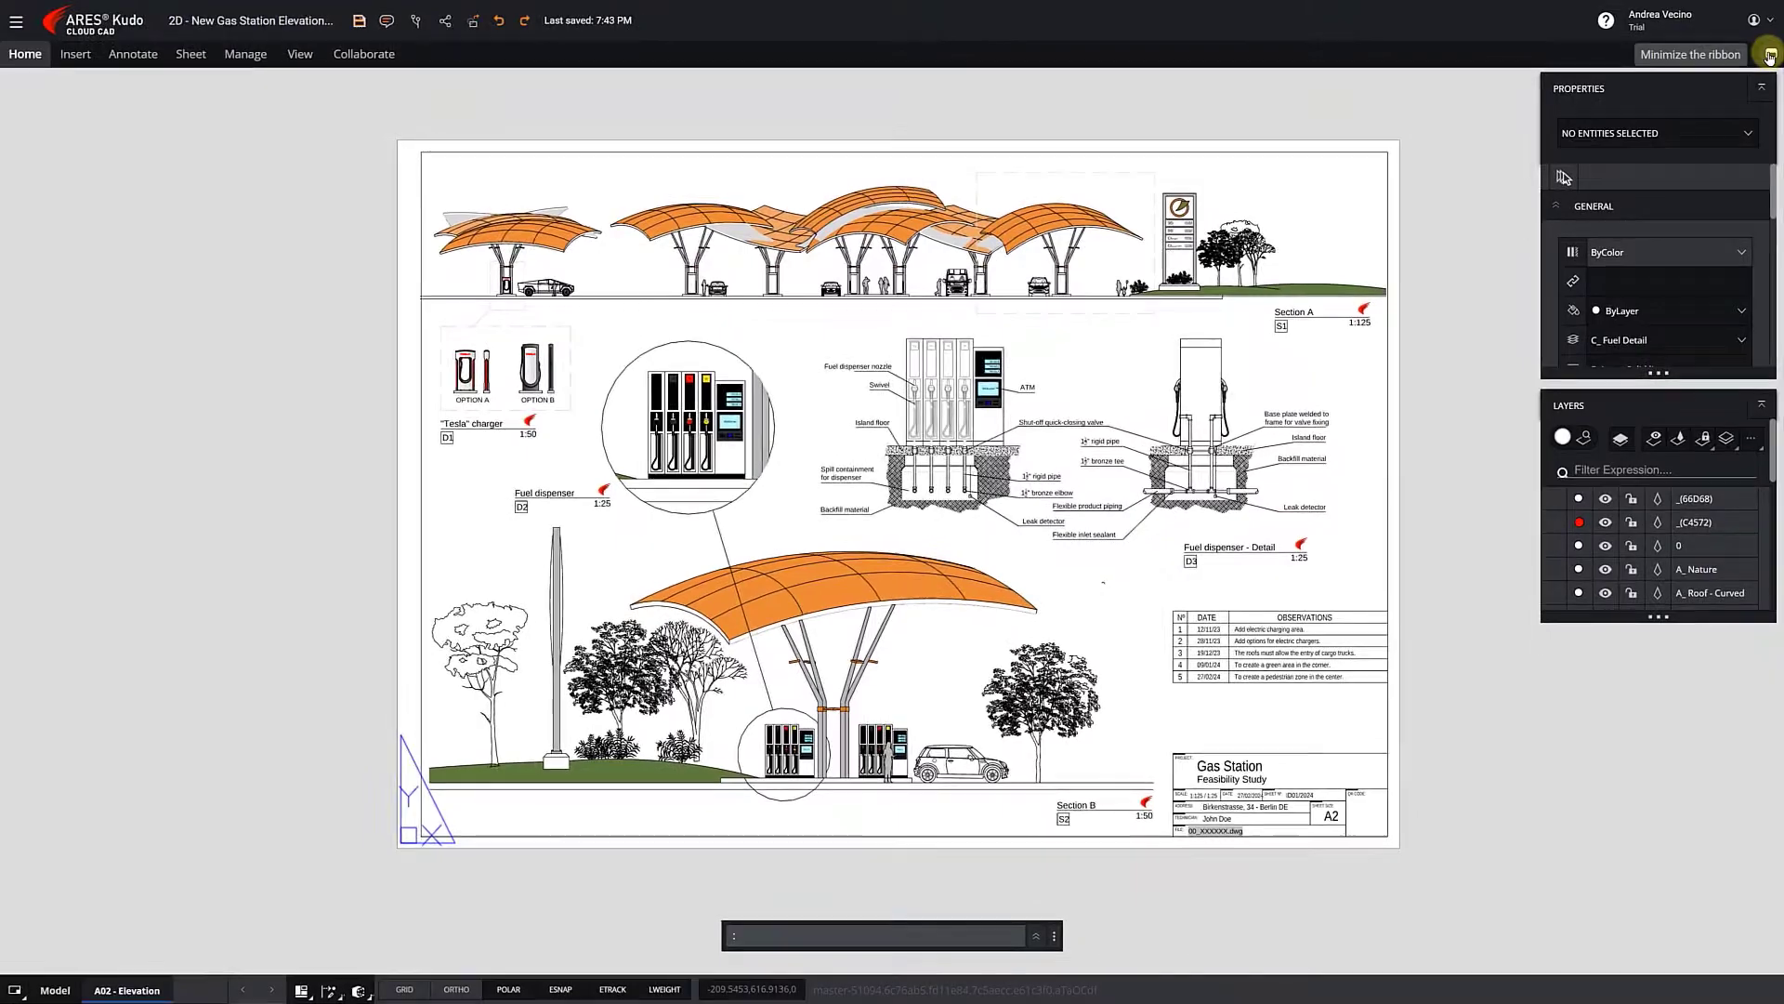
click(1769, 56)
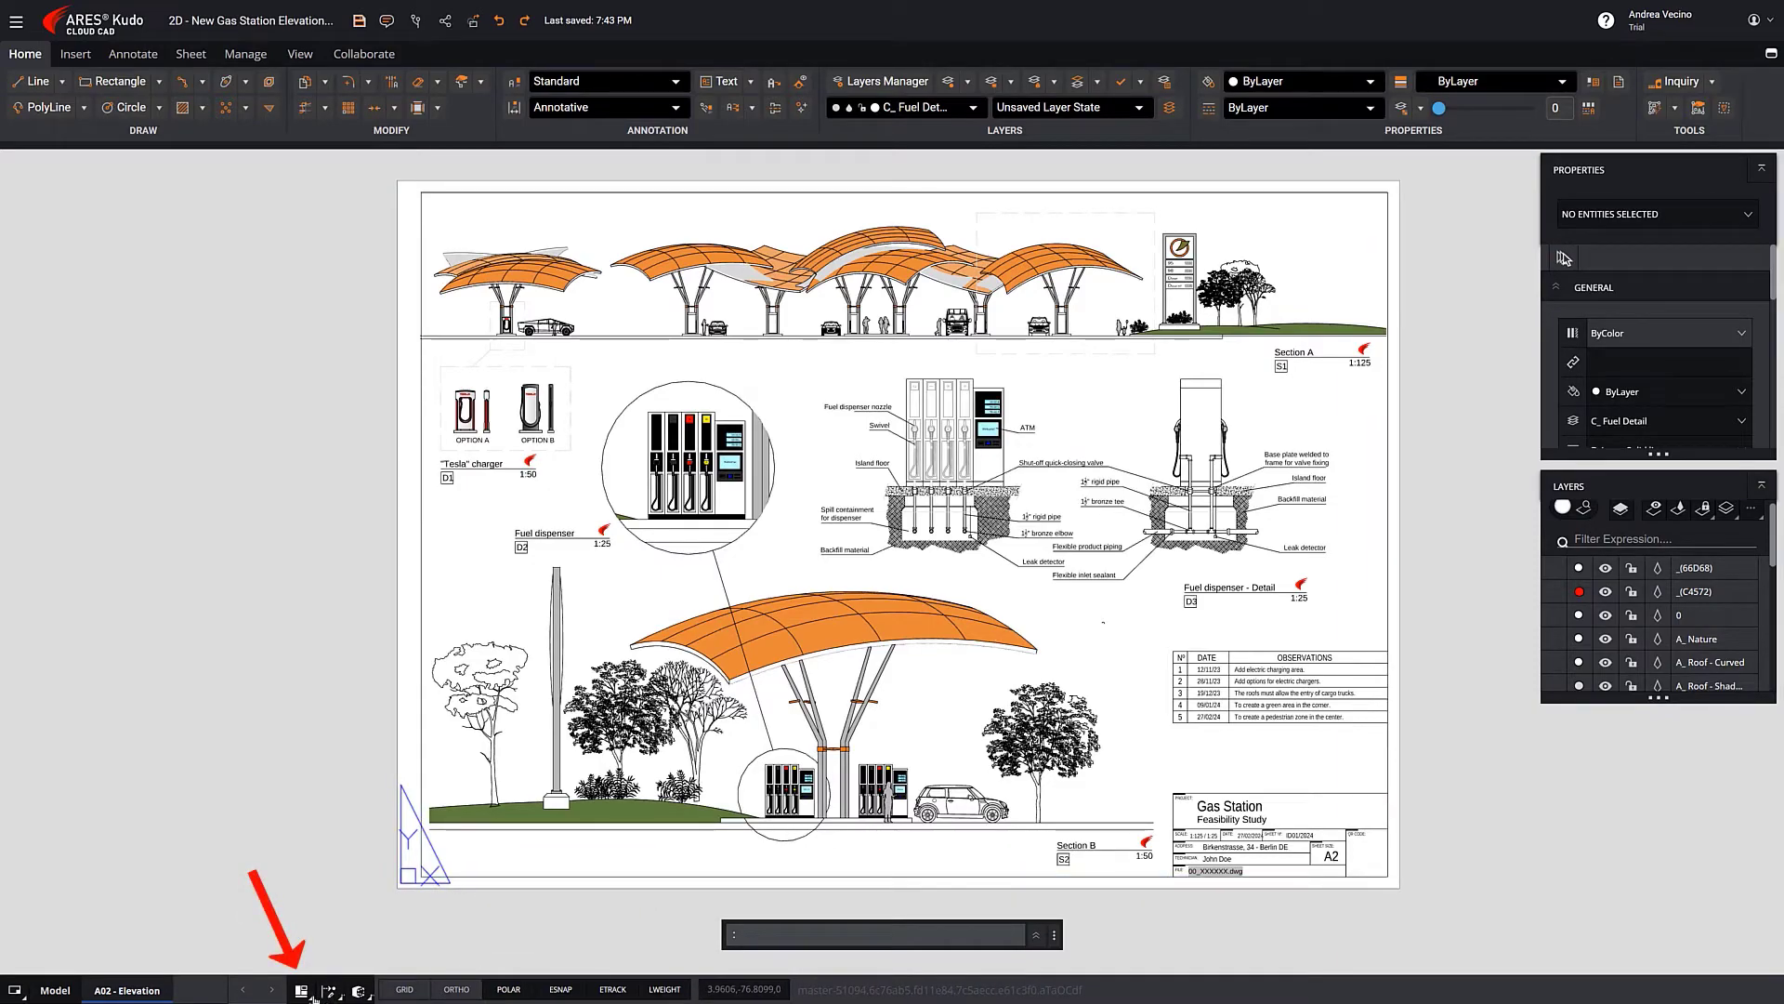
click(302, 991)
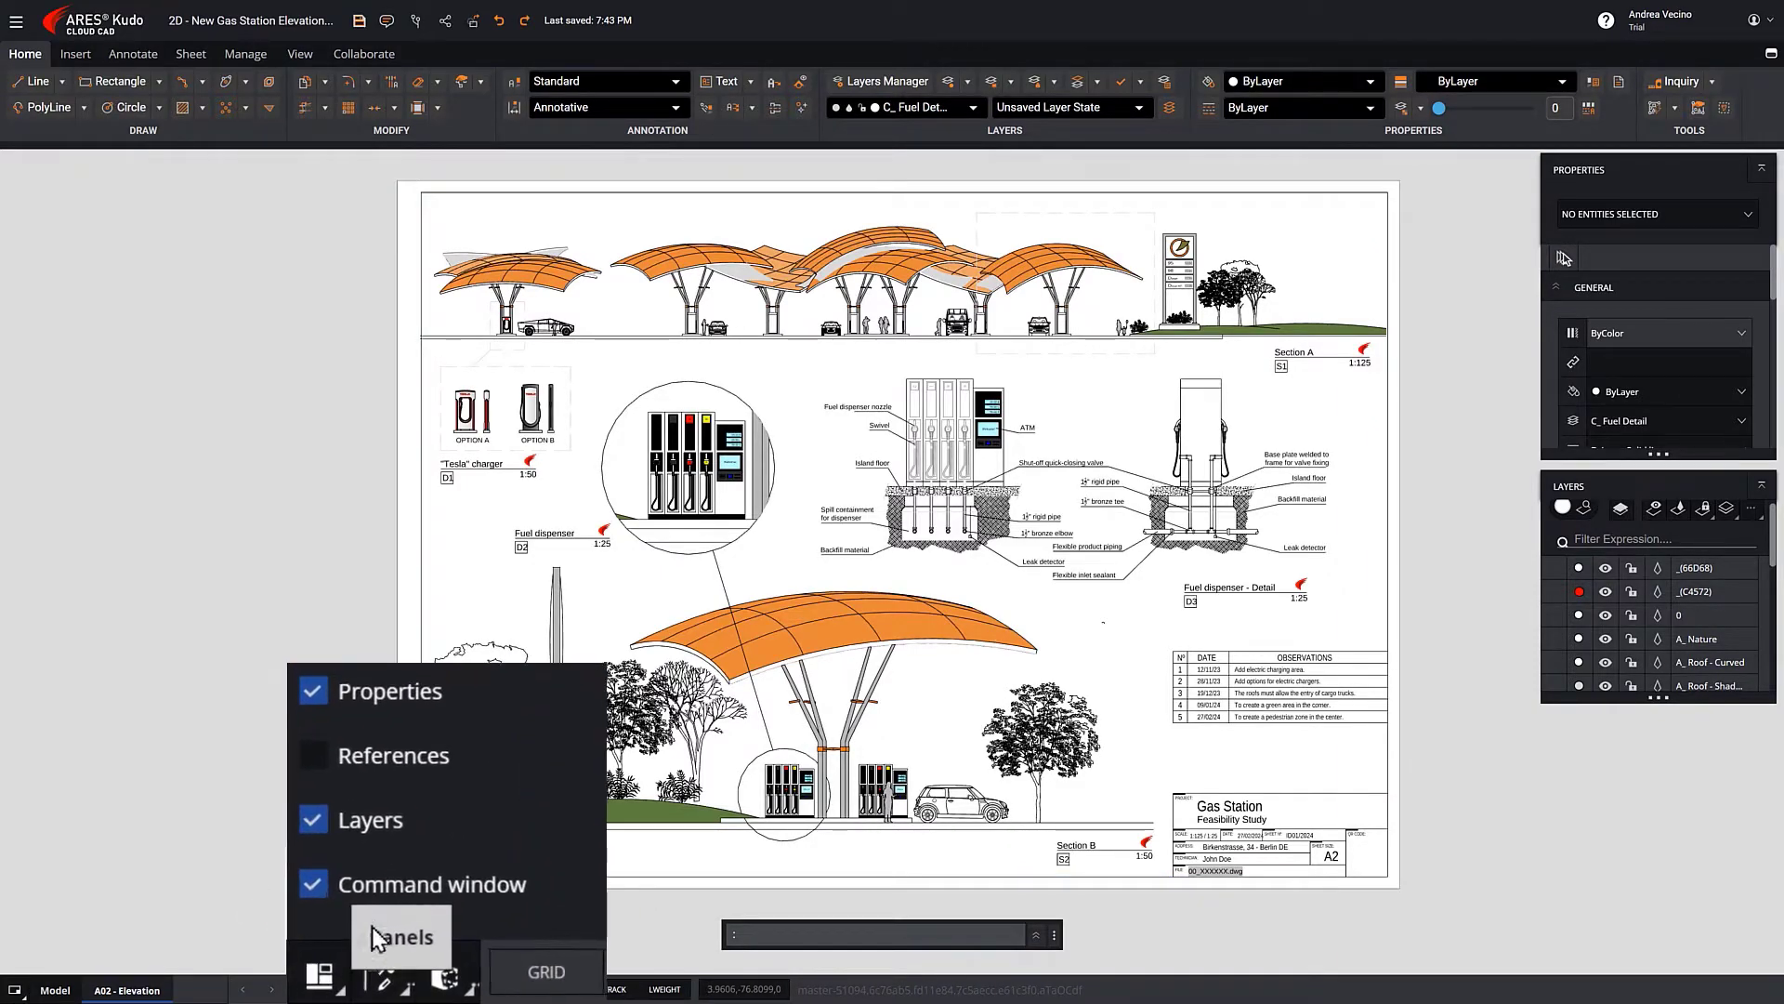
click(351, 898)
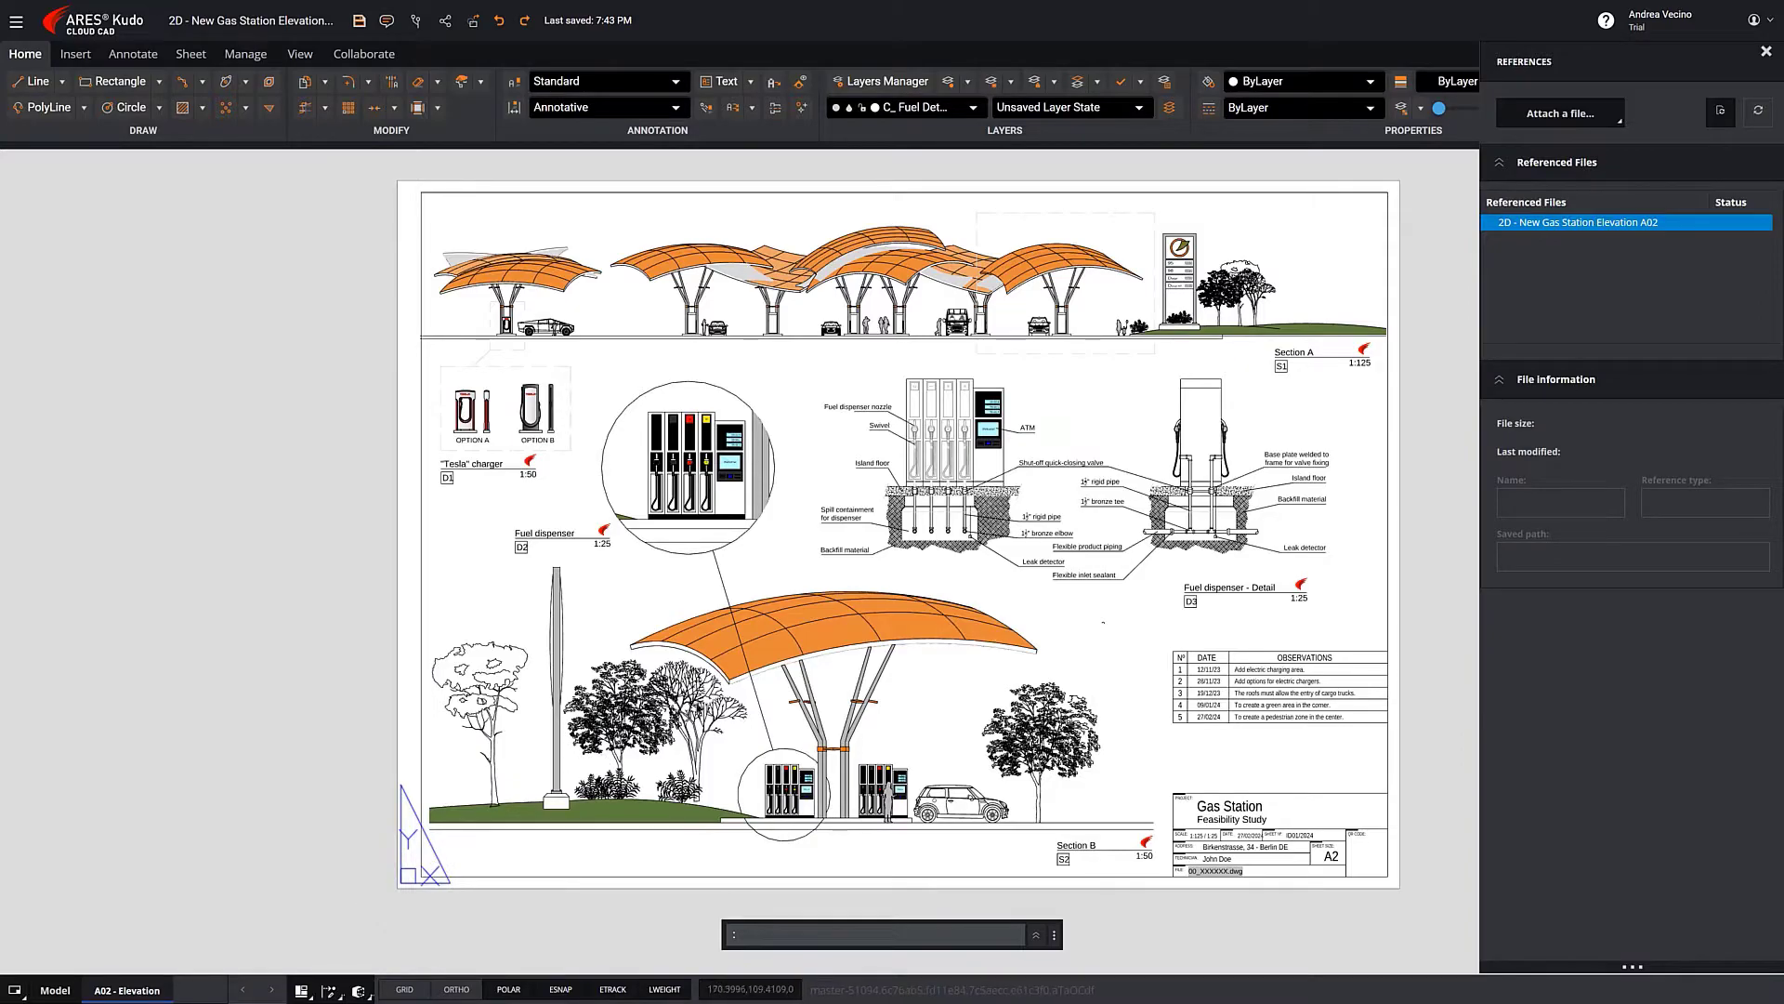
click(1765, 57)
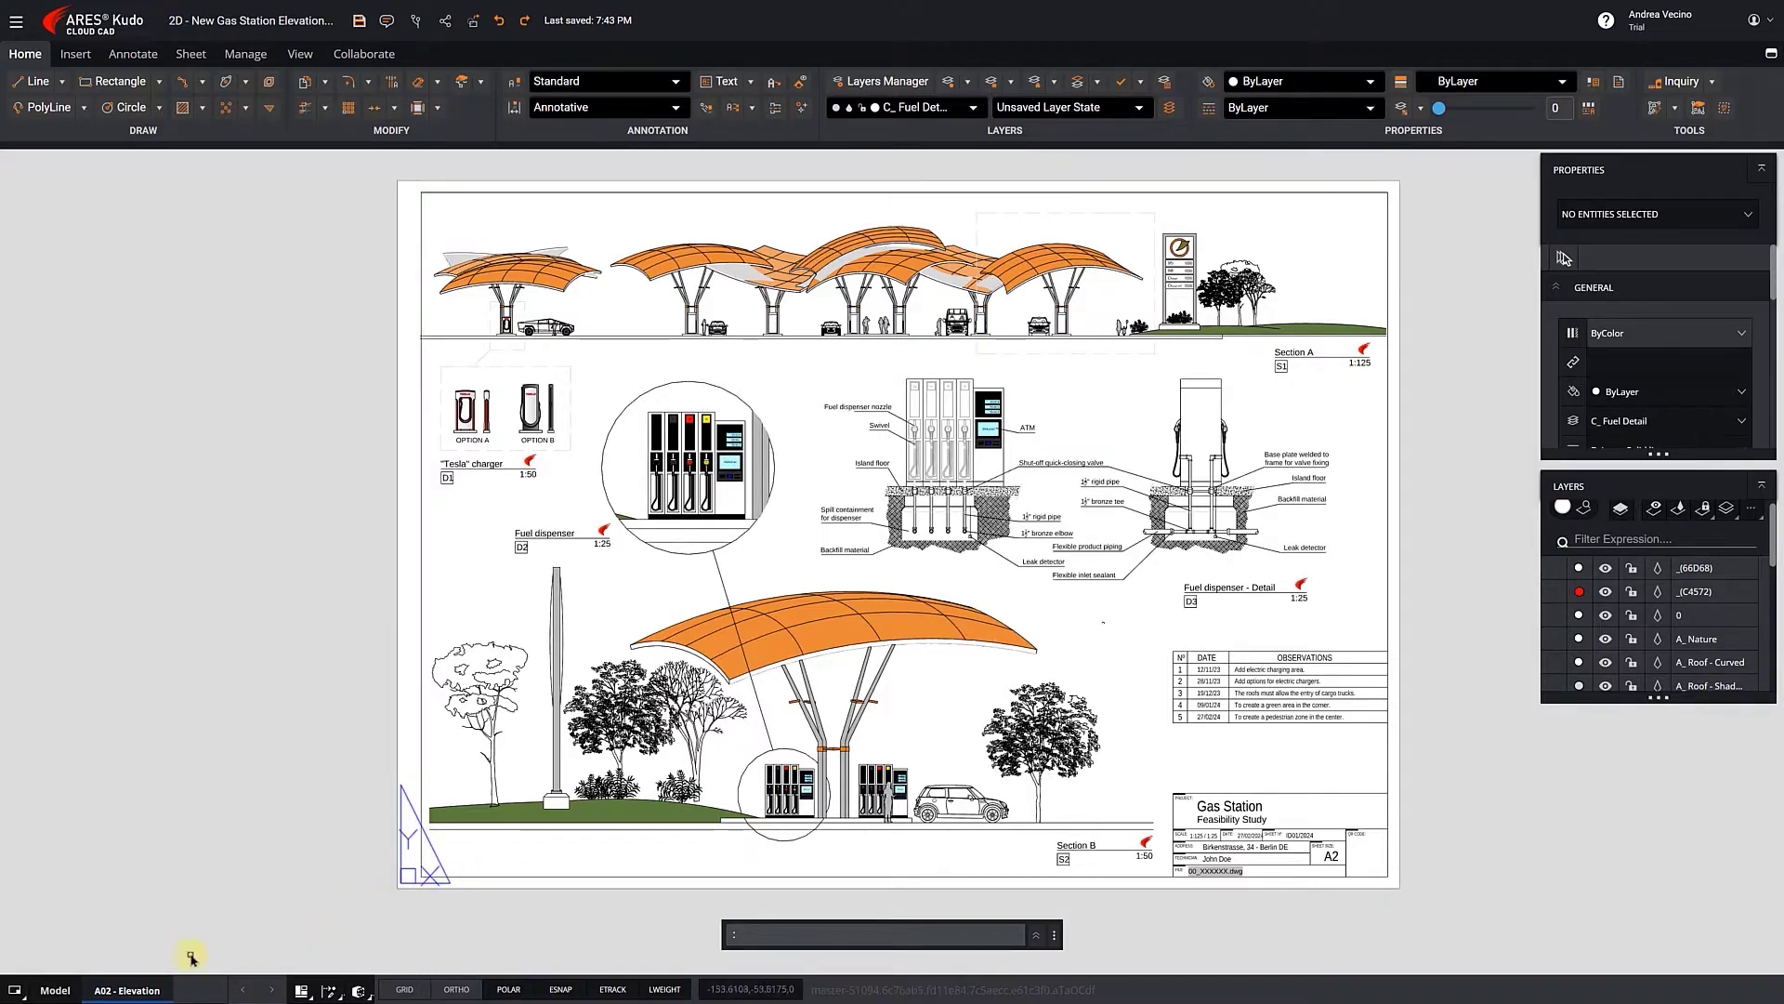
Go to Model space and set the Model Background Color option to White via OP
click(71, 993)
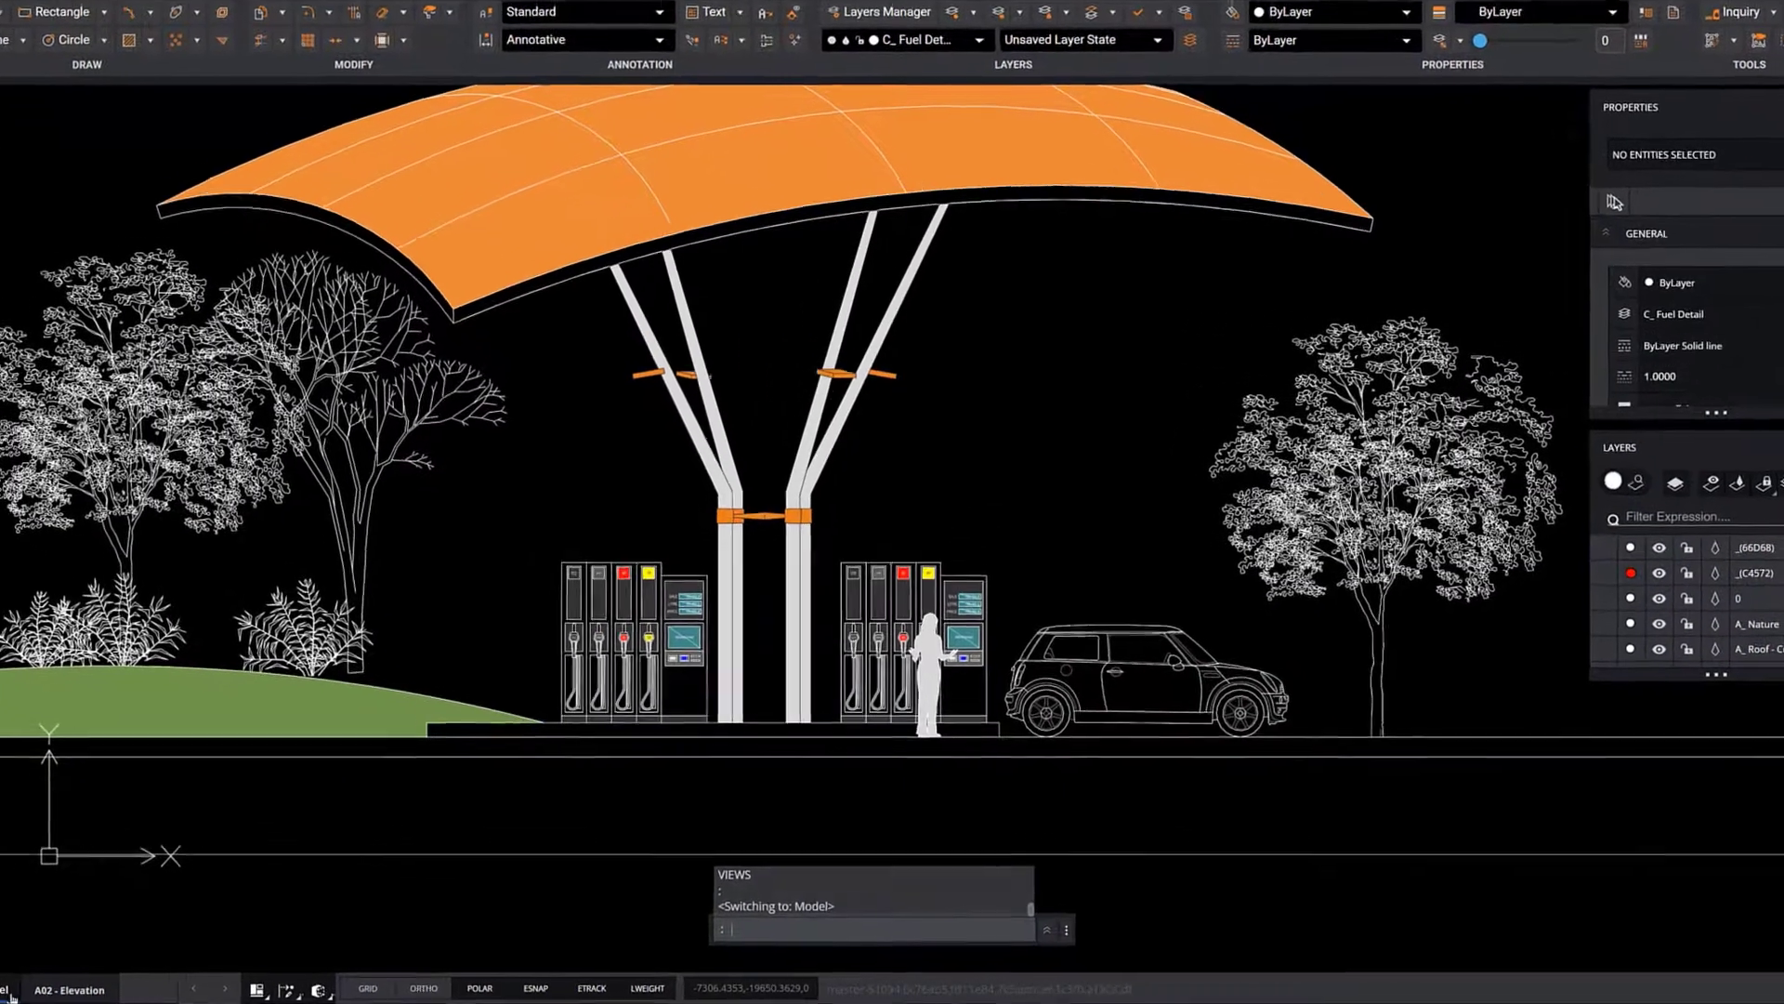
text(OP)
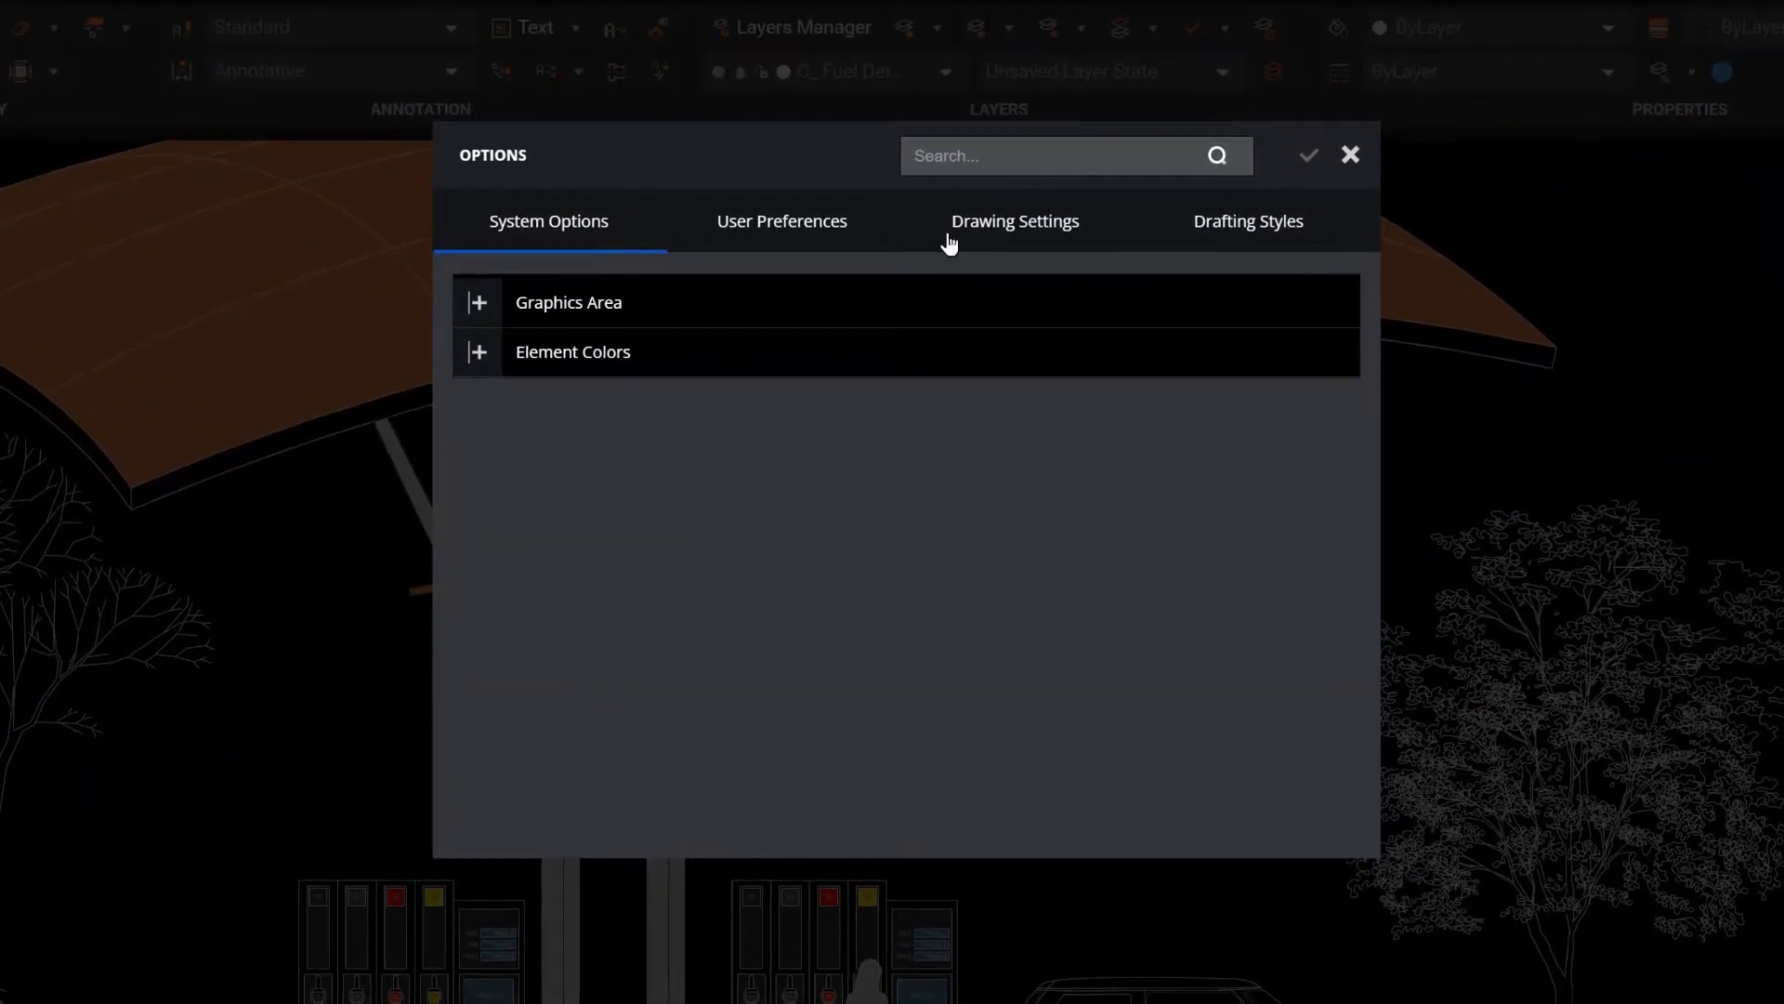
click(962, 160)
text(mo)
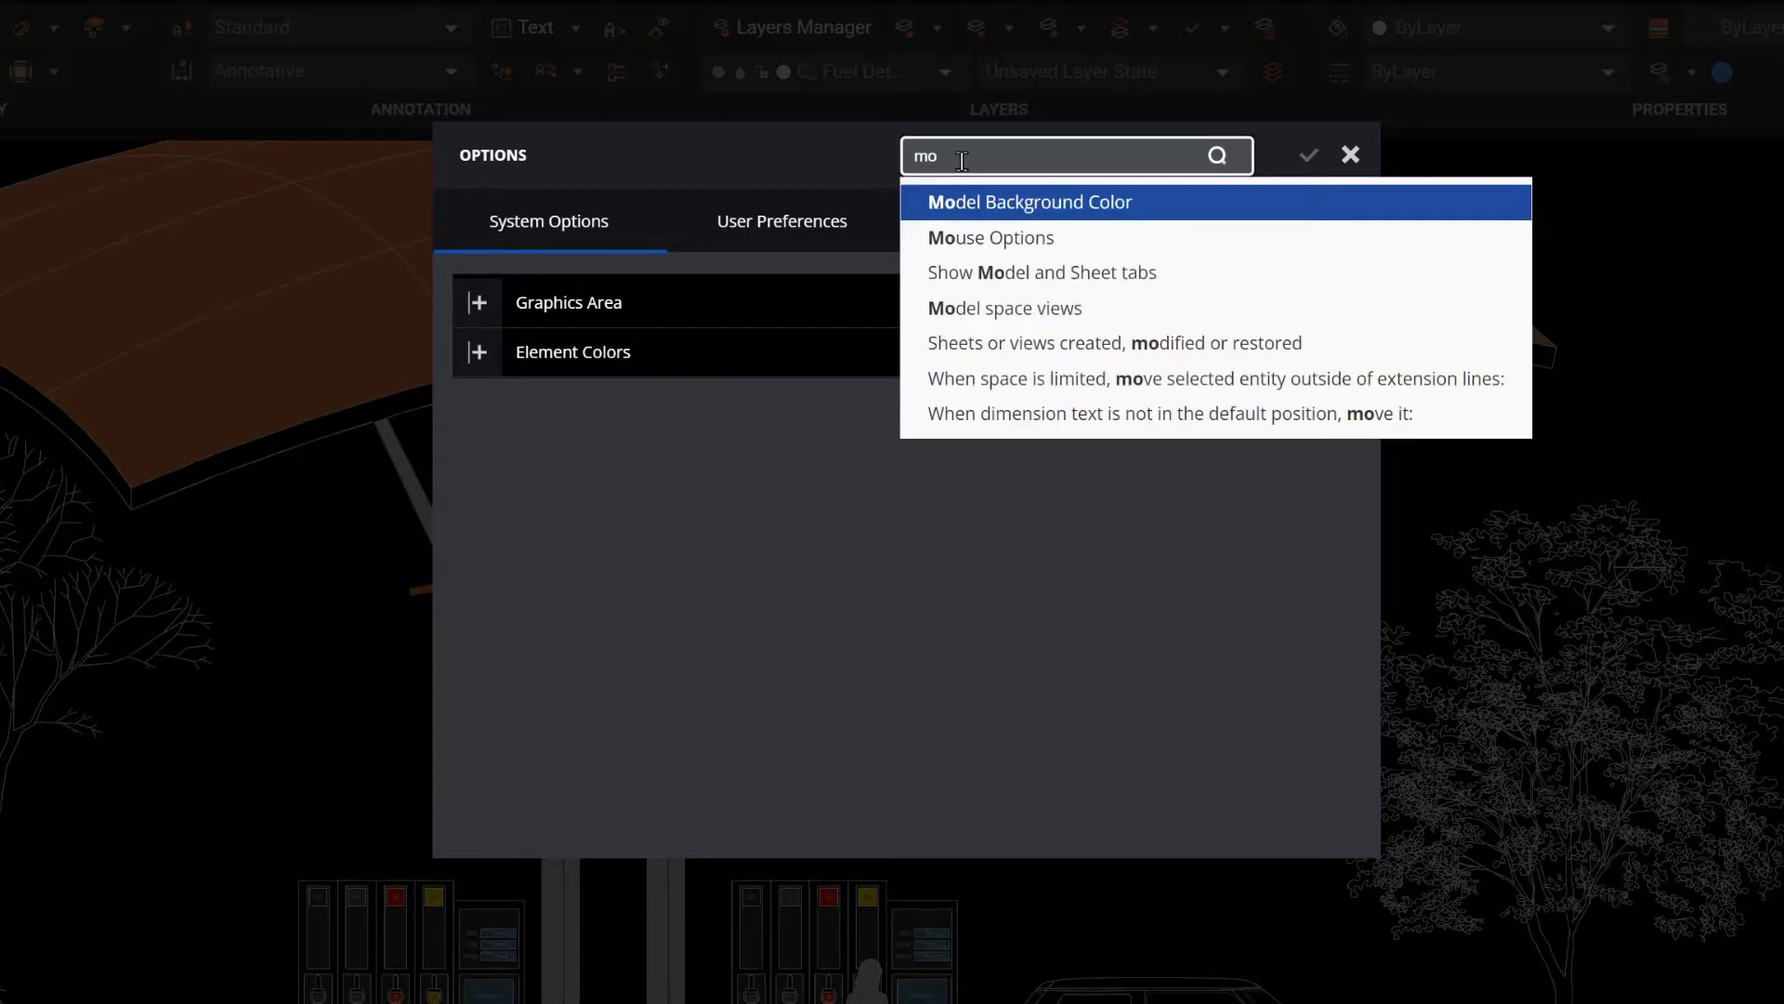
click(984, 214)
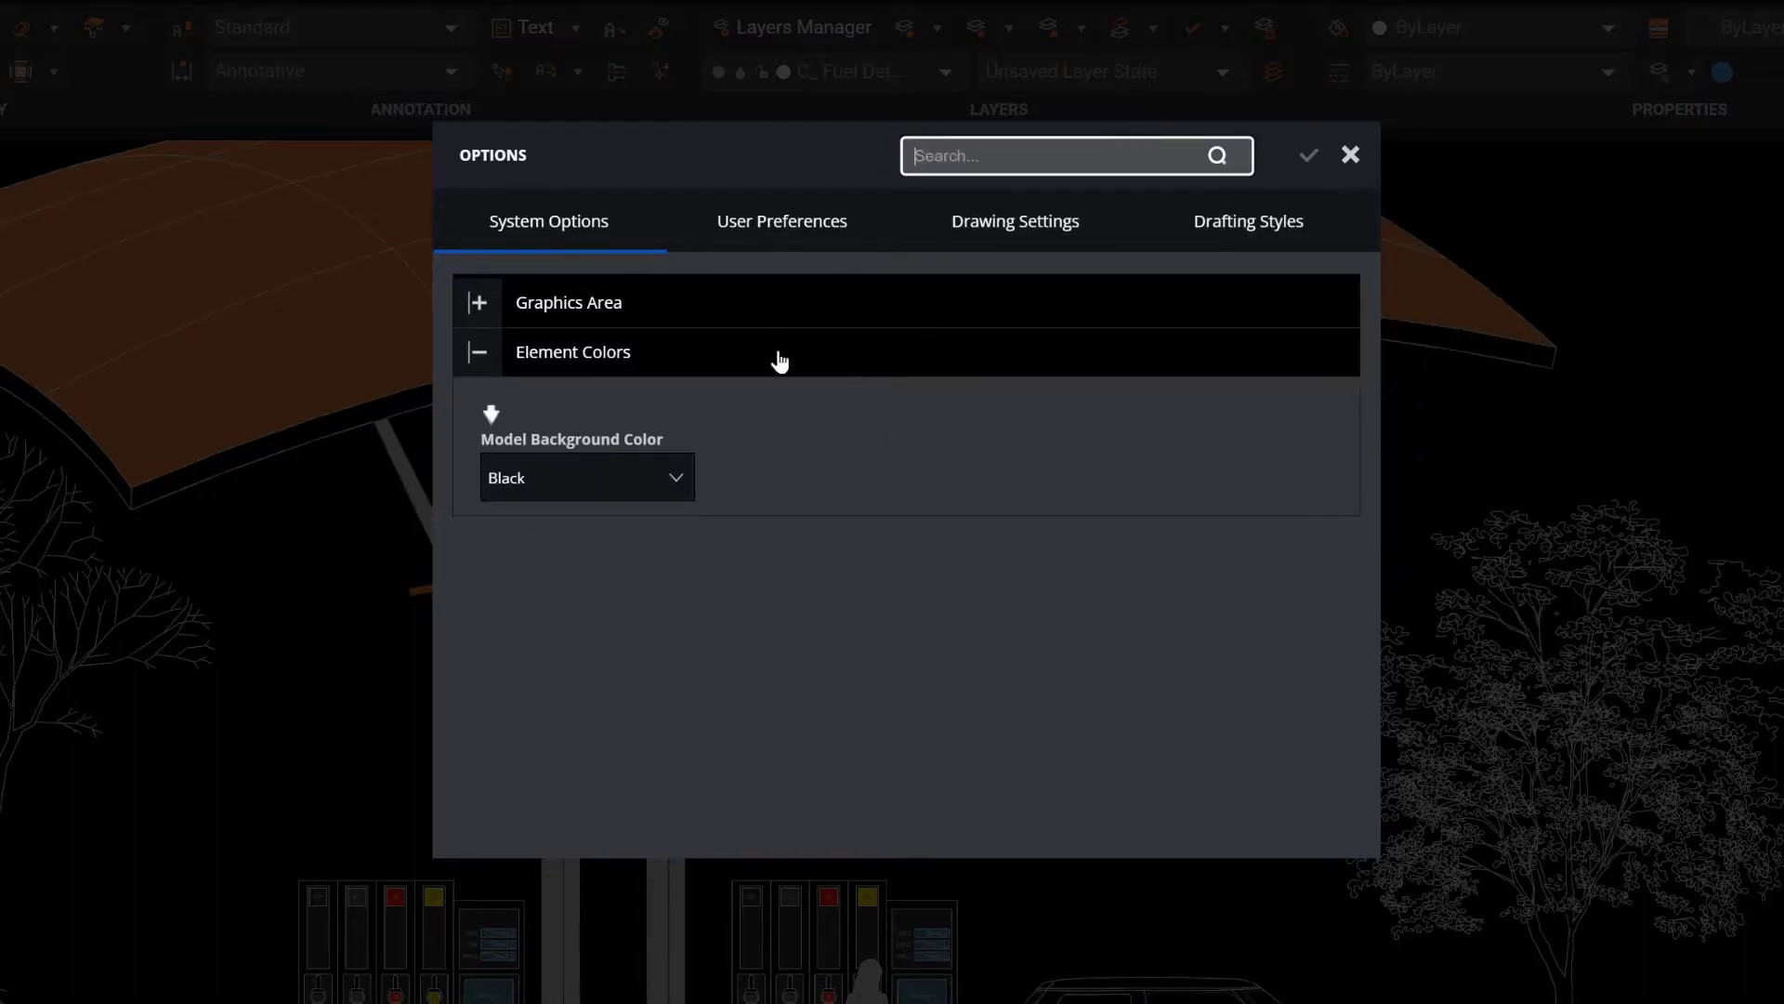
click(678, 480)
click(627, 577)
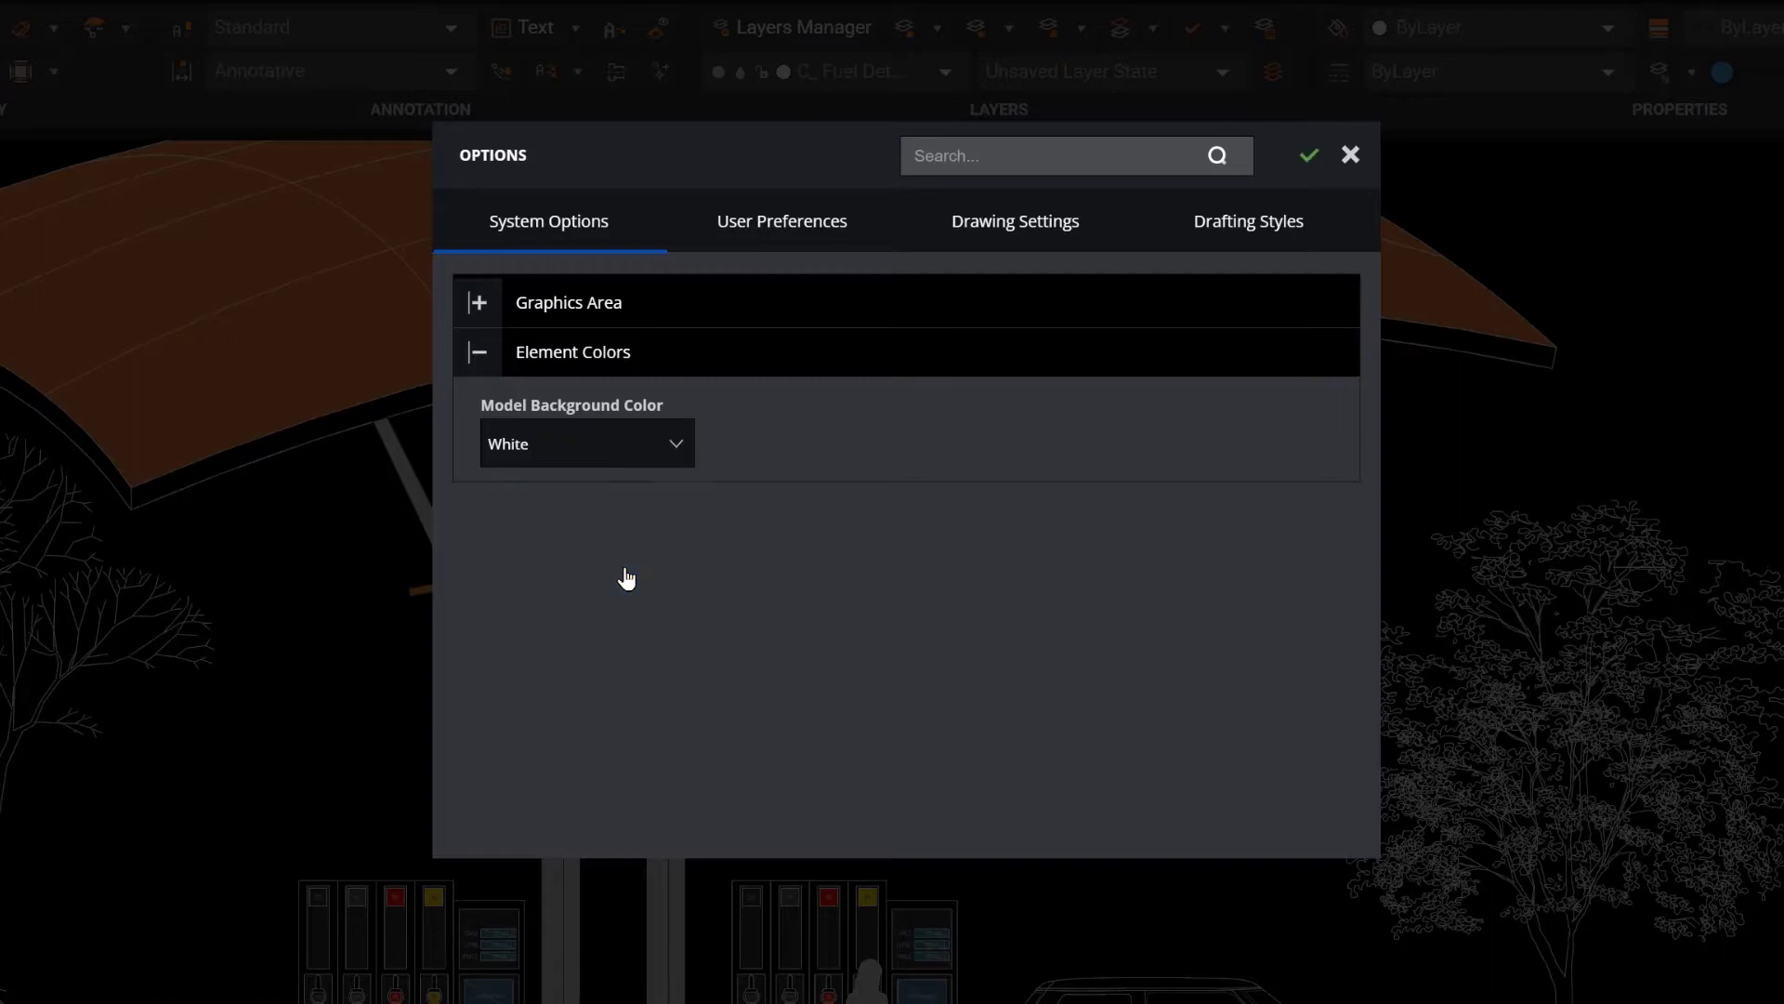
click(1308, 156)
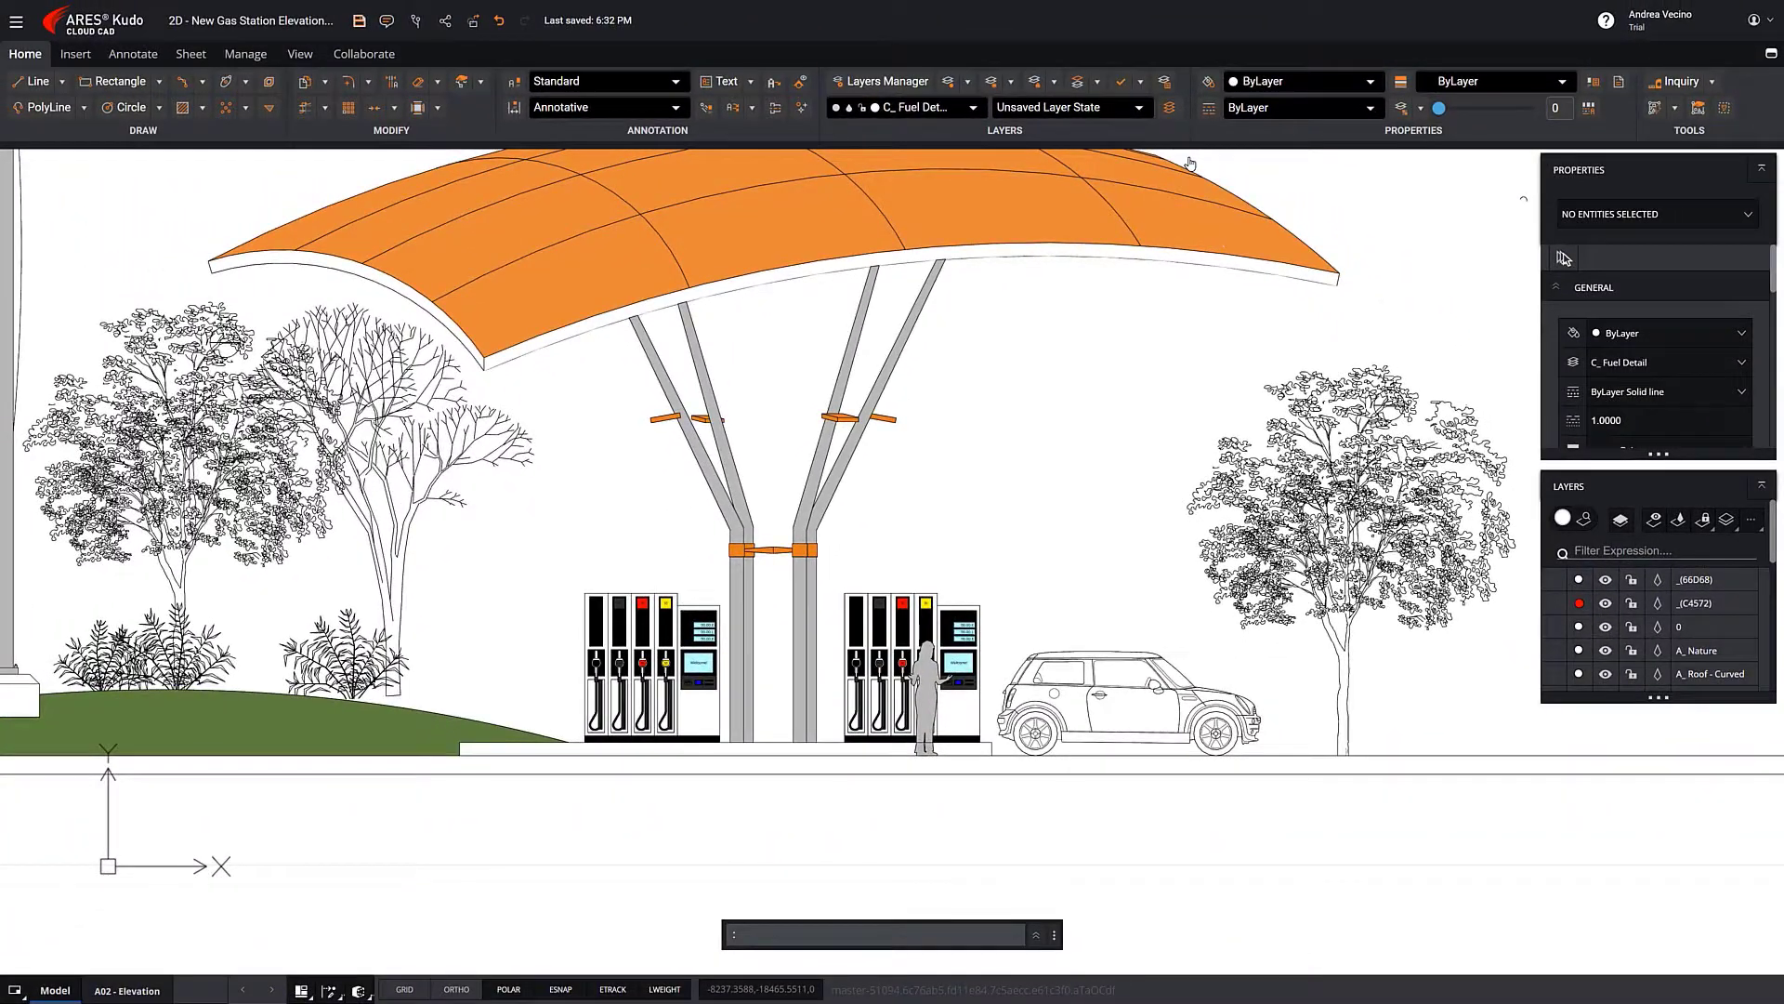
Draw a line from the right pump's top corner 15 units up, ending at its other top end point
text(L)
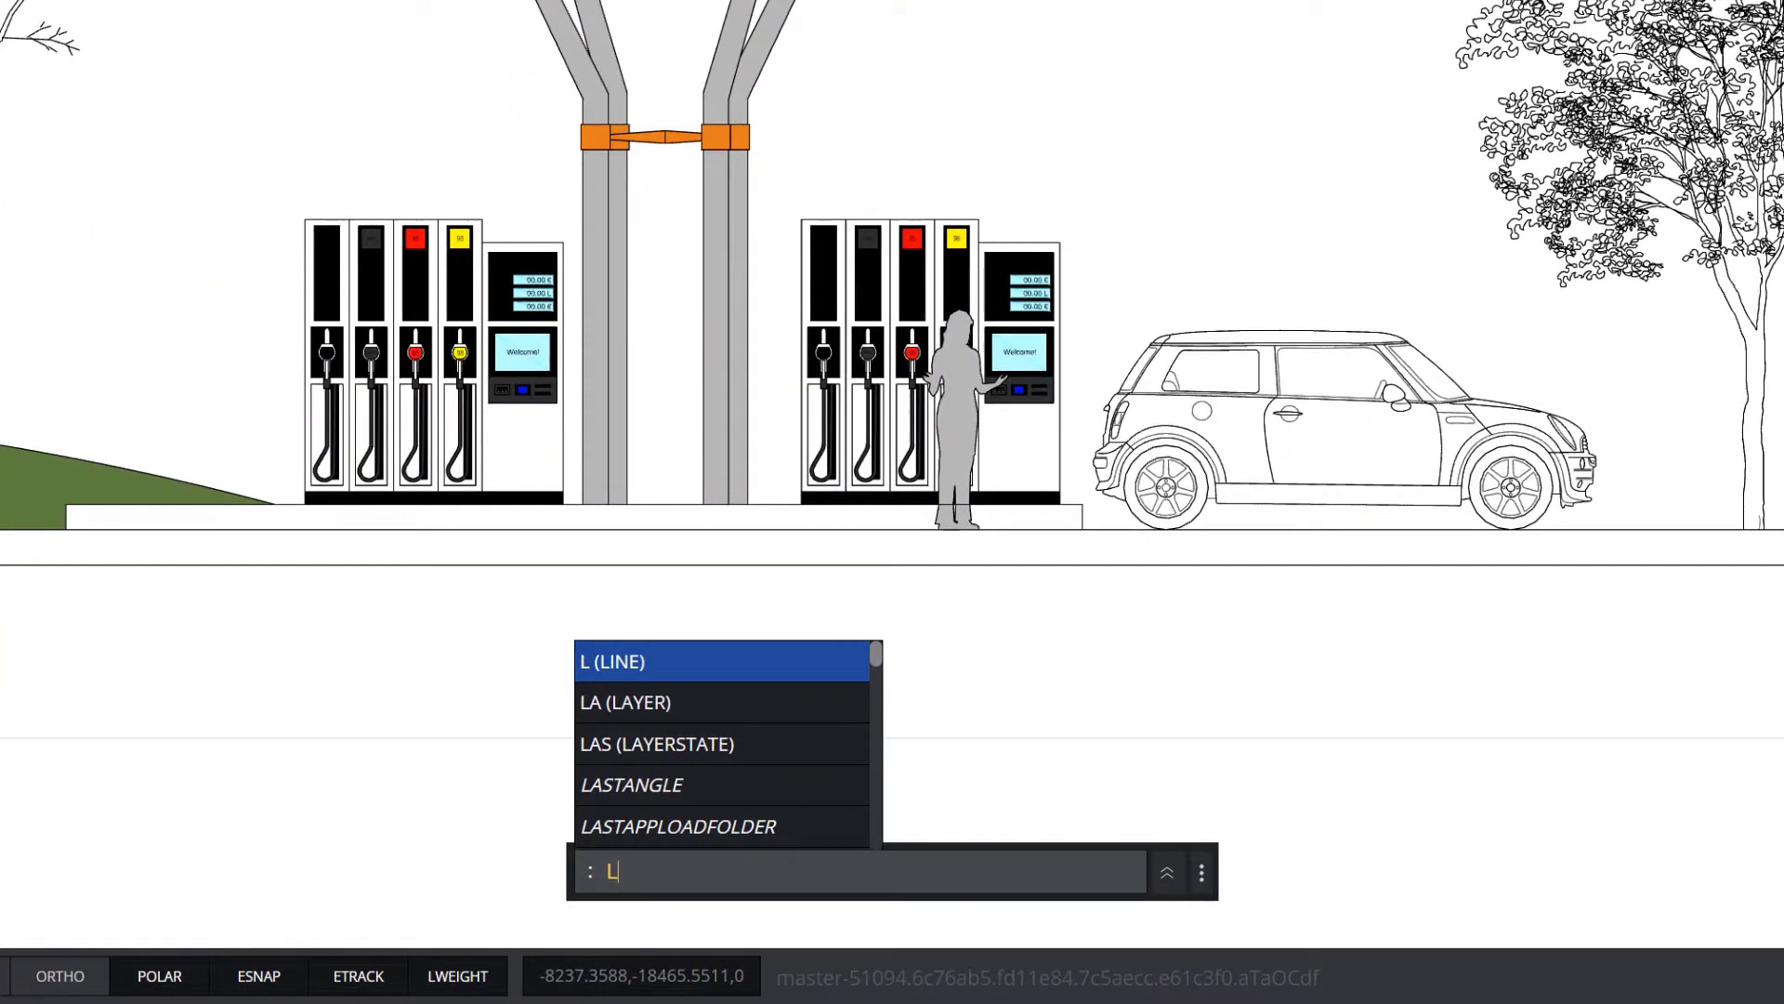
key(Return)
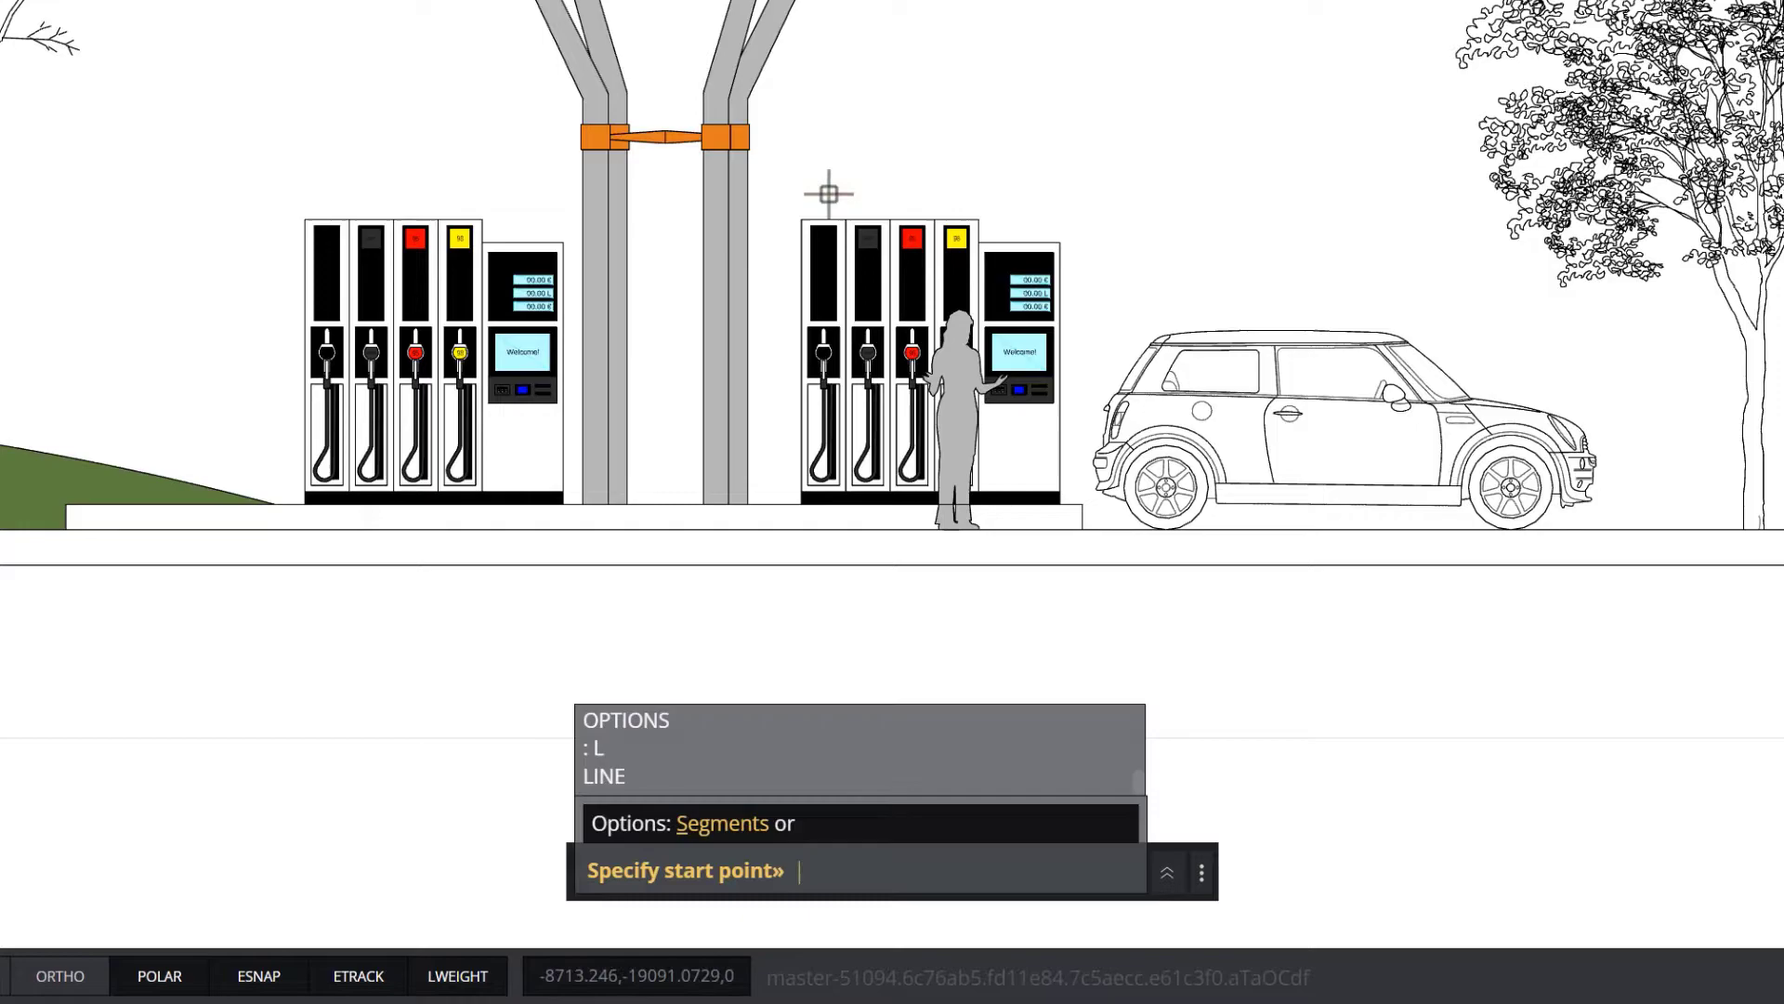
click(799, 219)
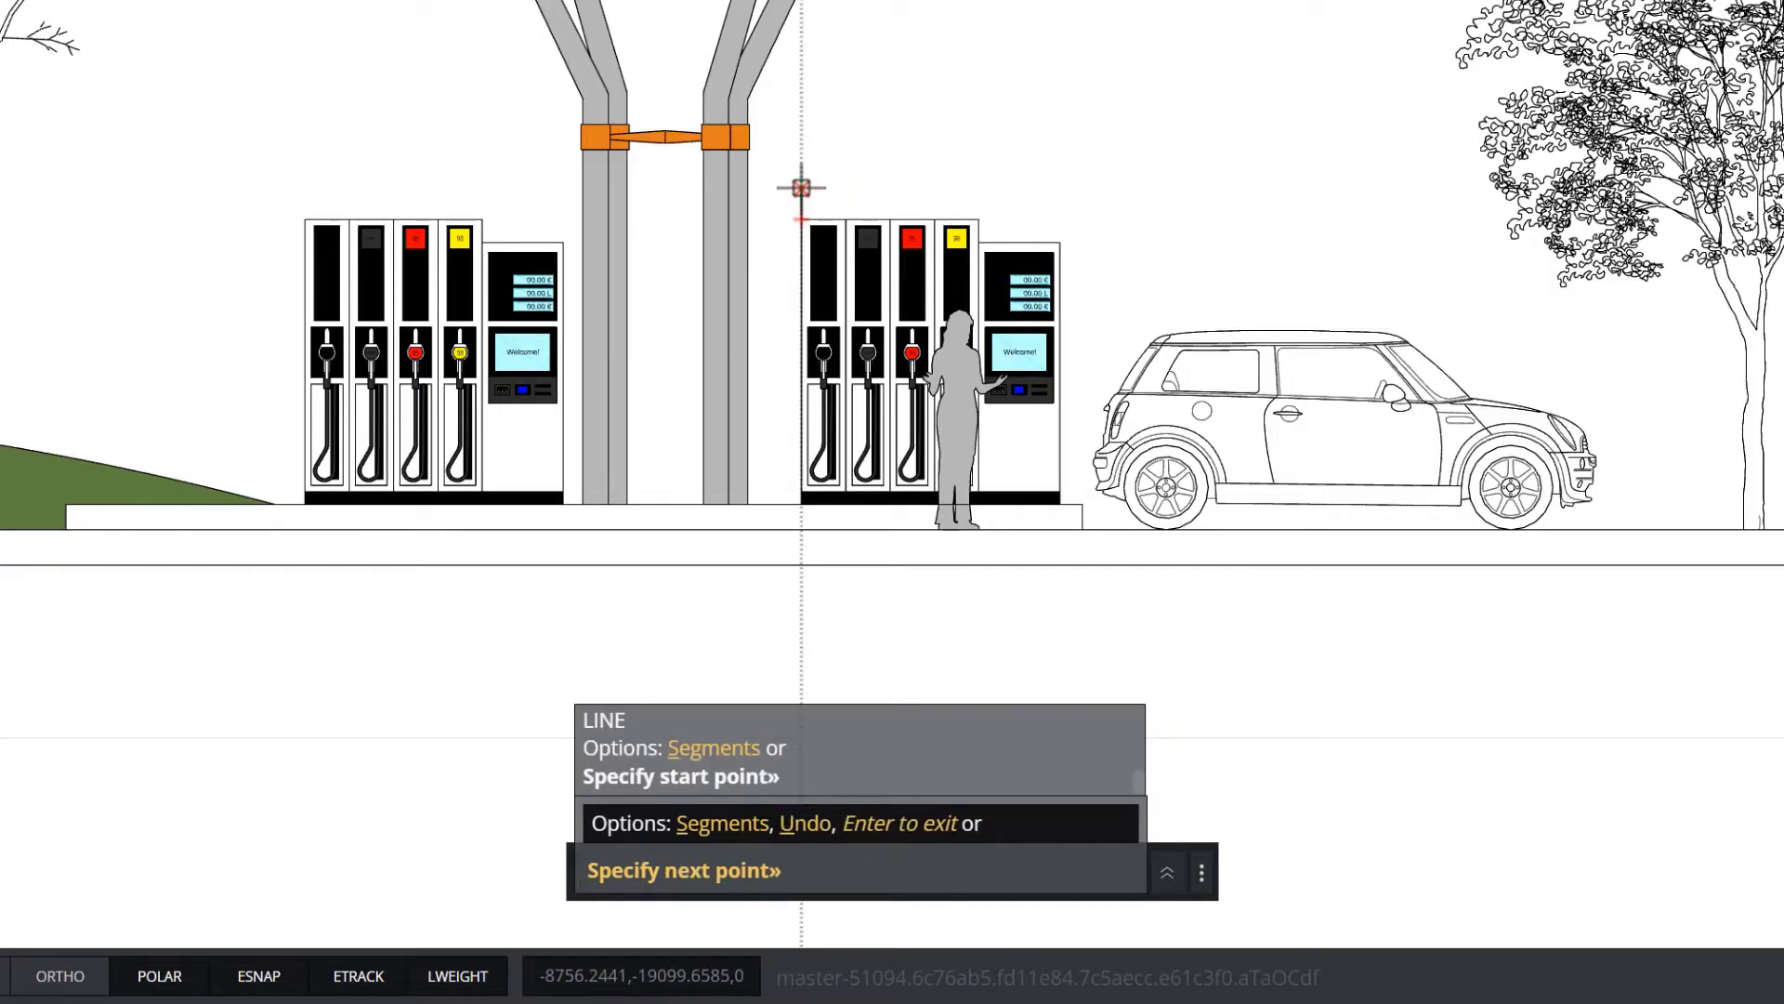
text(15)
key(Return)
key(F11)
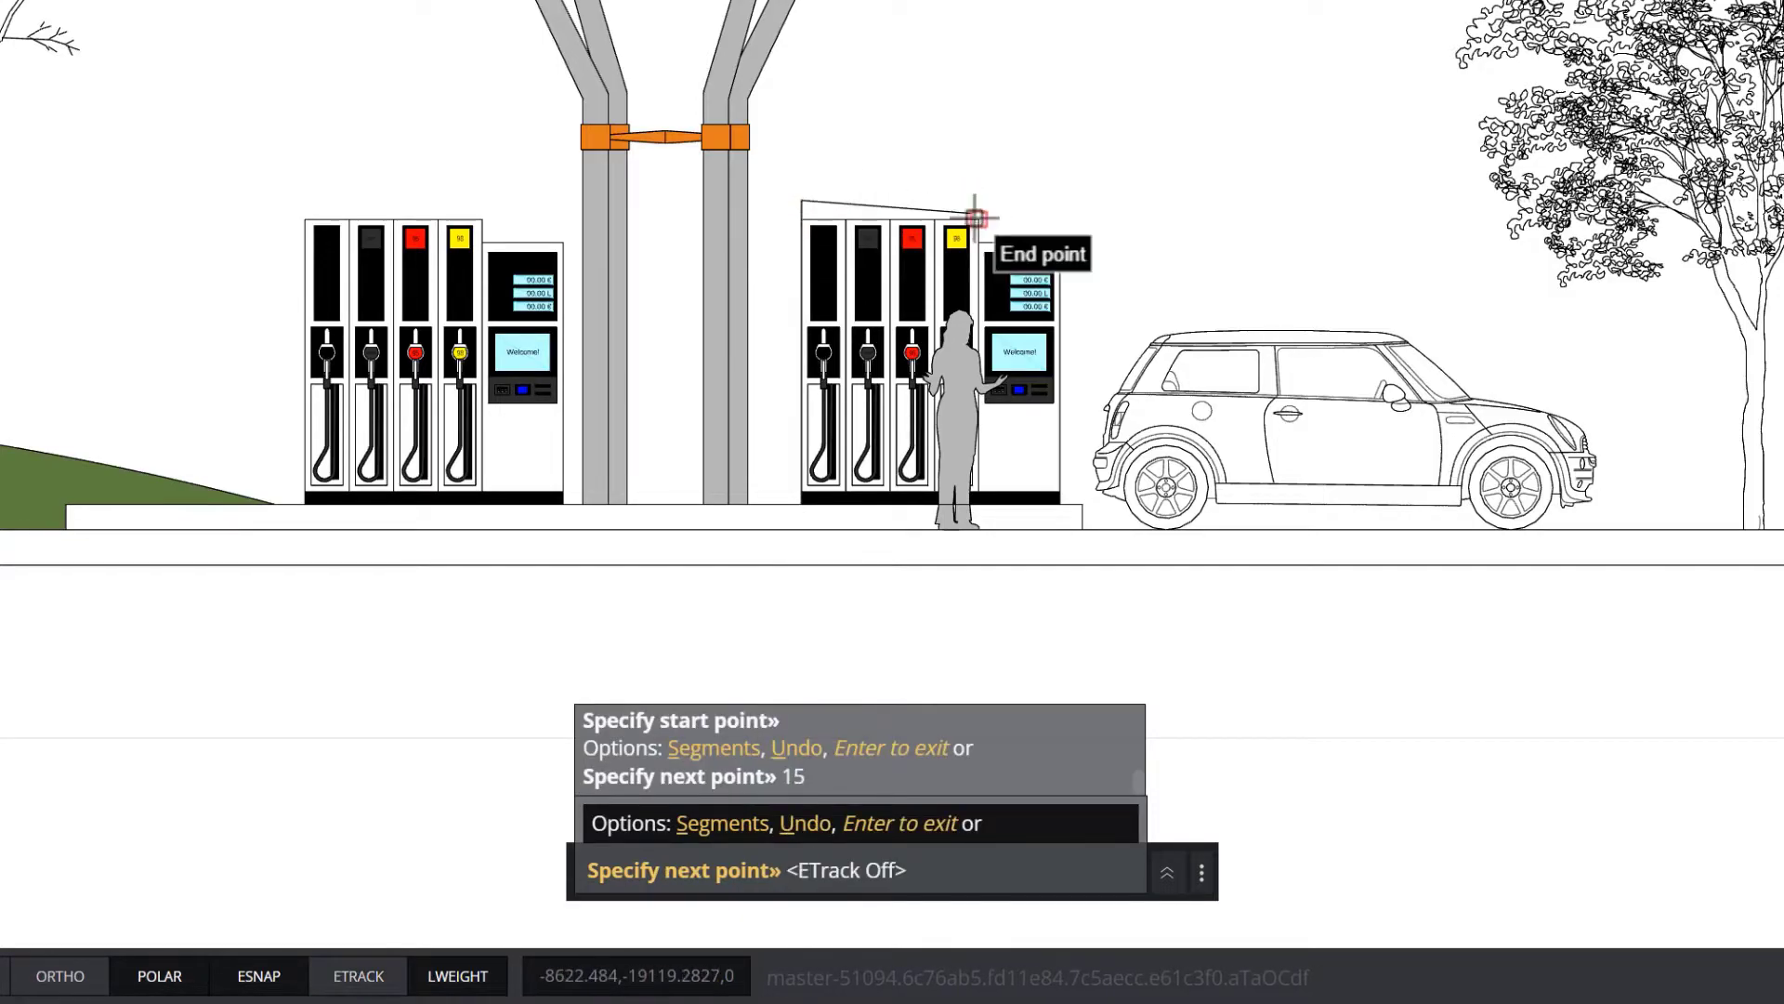
click(977, 198)
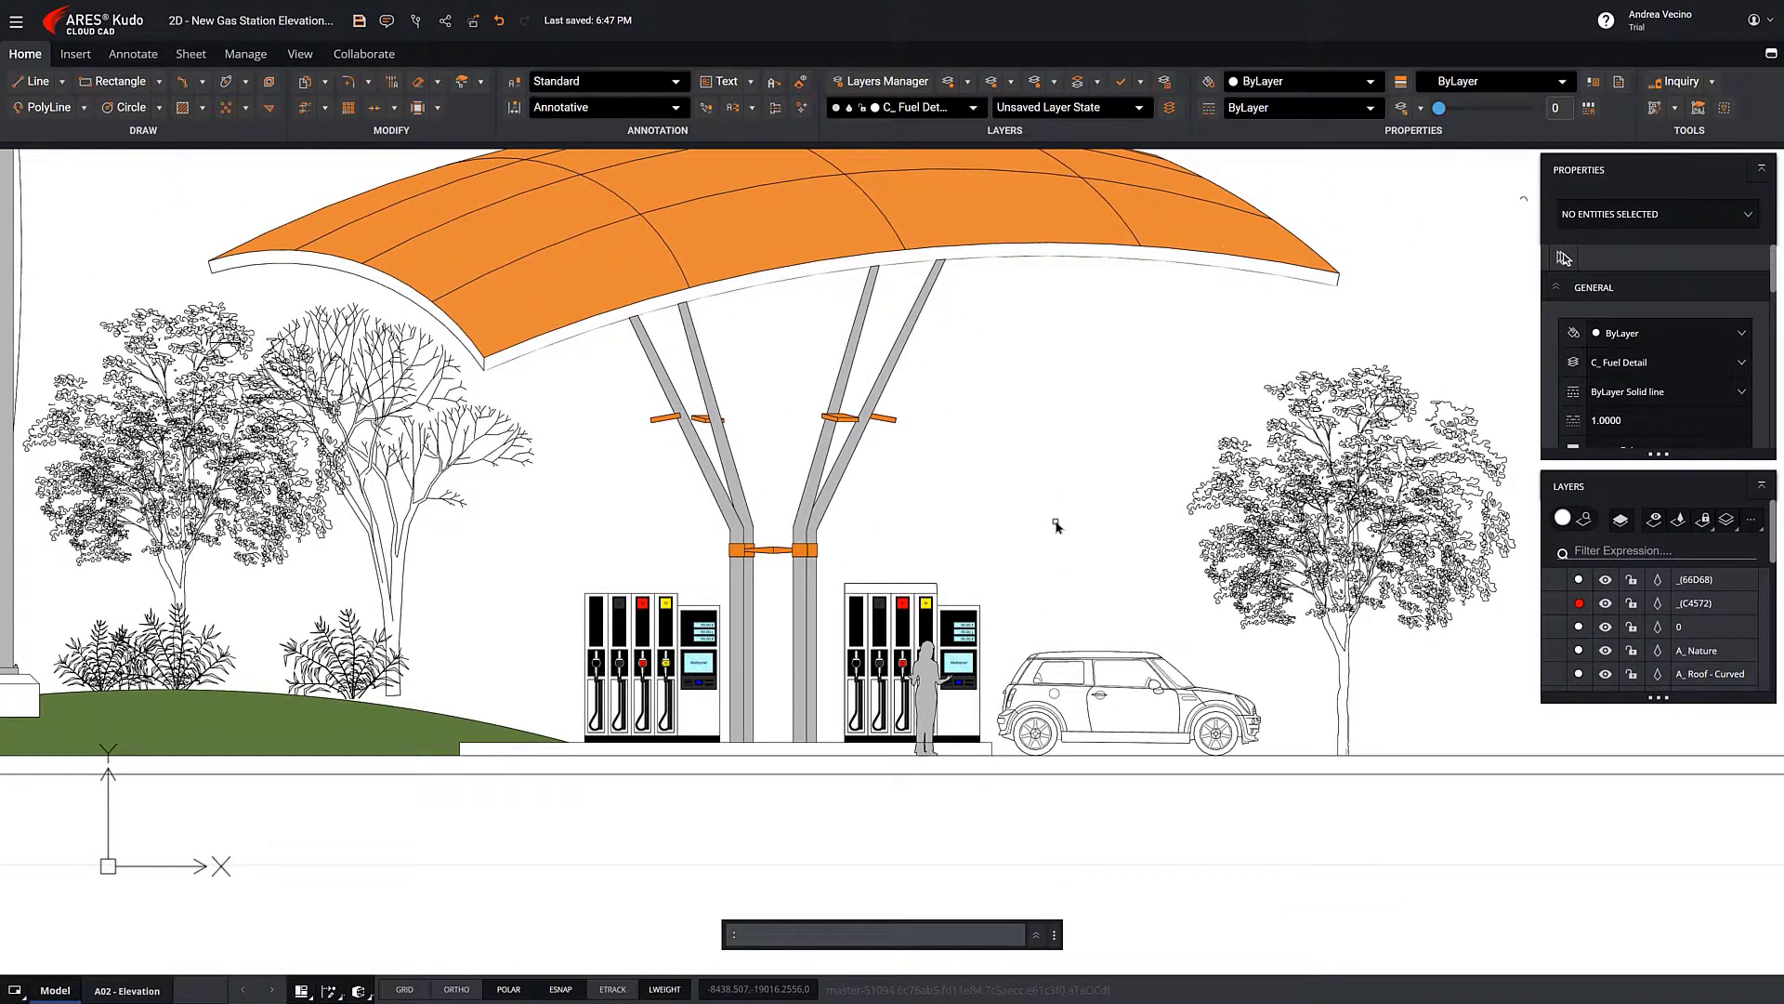
Undo the newly drawn line above the fuel pump from the canvas context menu
right_click(1057, 526)
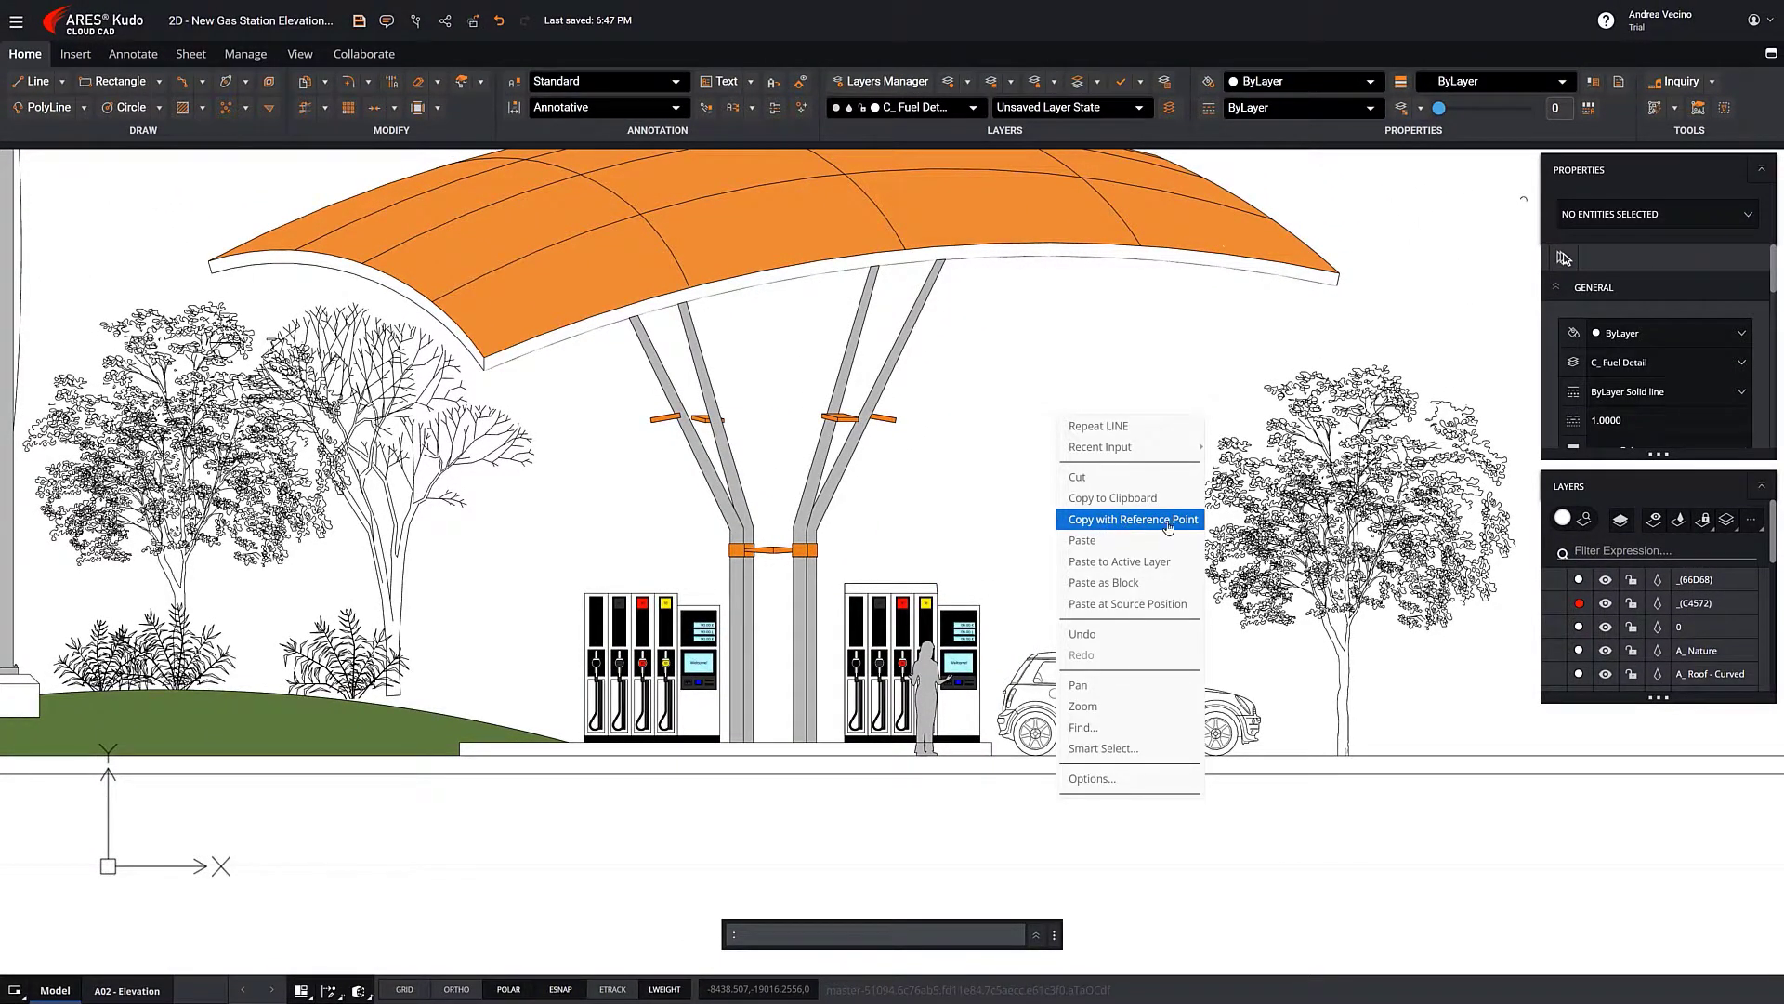
click(1162, 634)
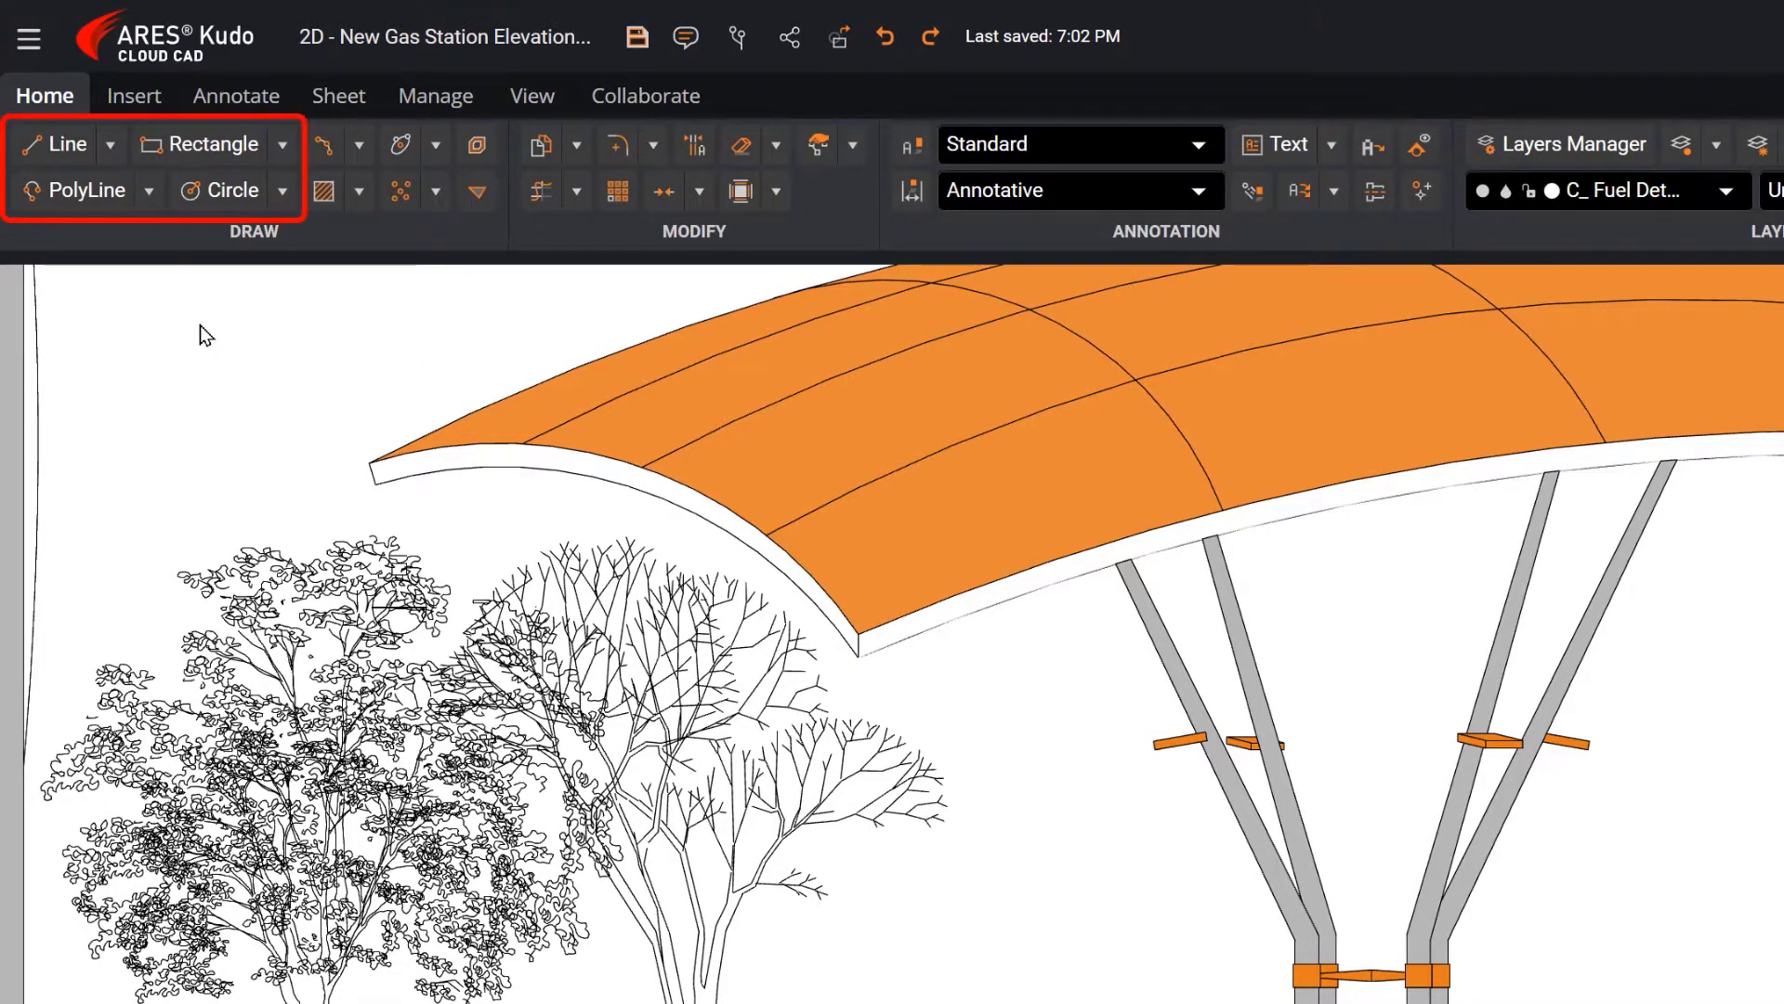
click(111, 149)
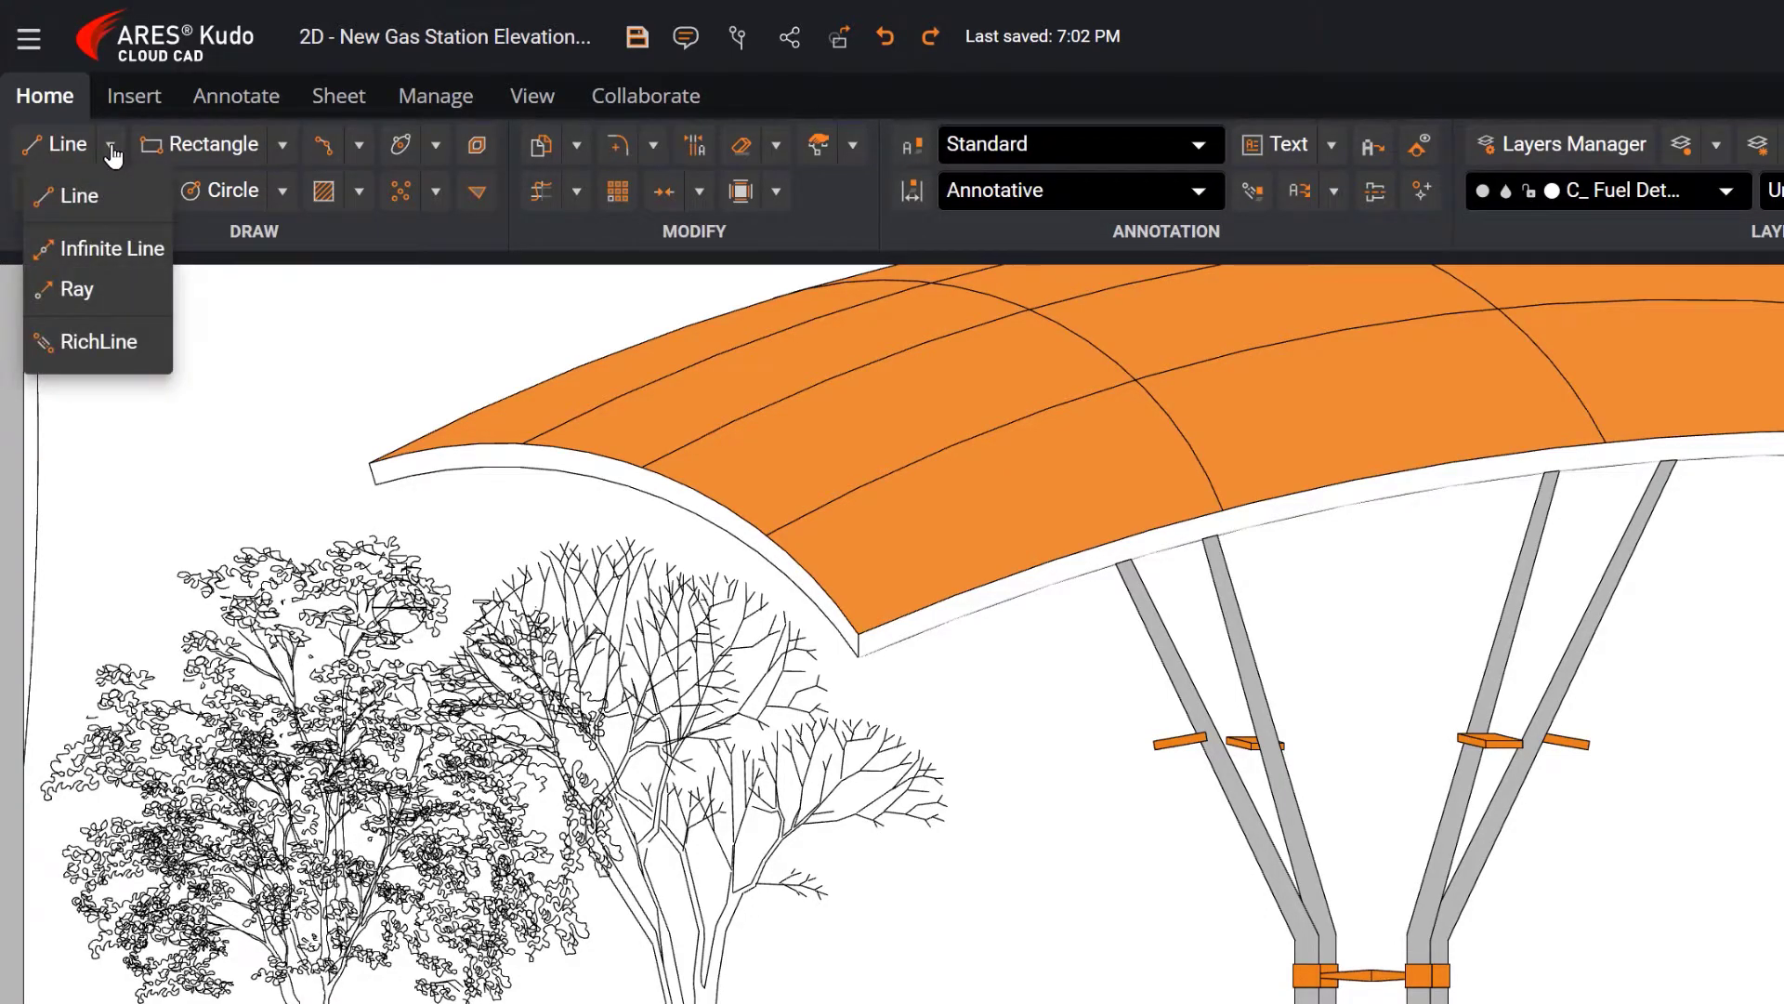
click(282, 145)
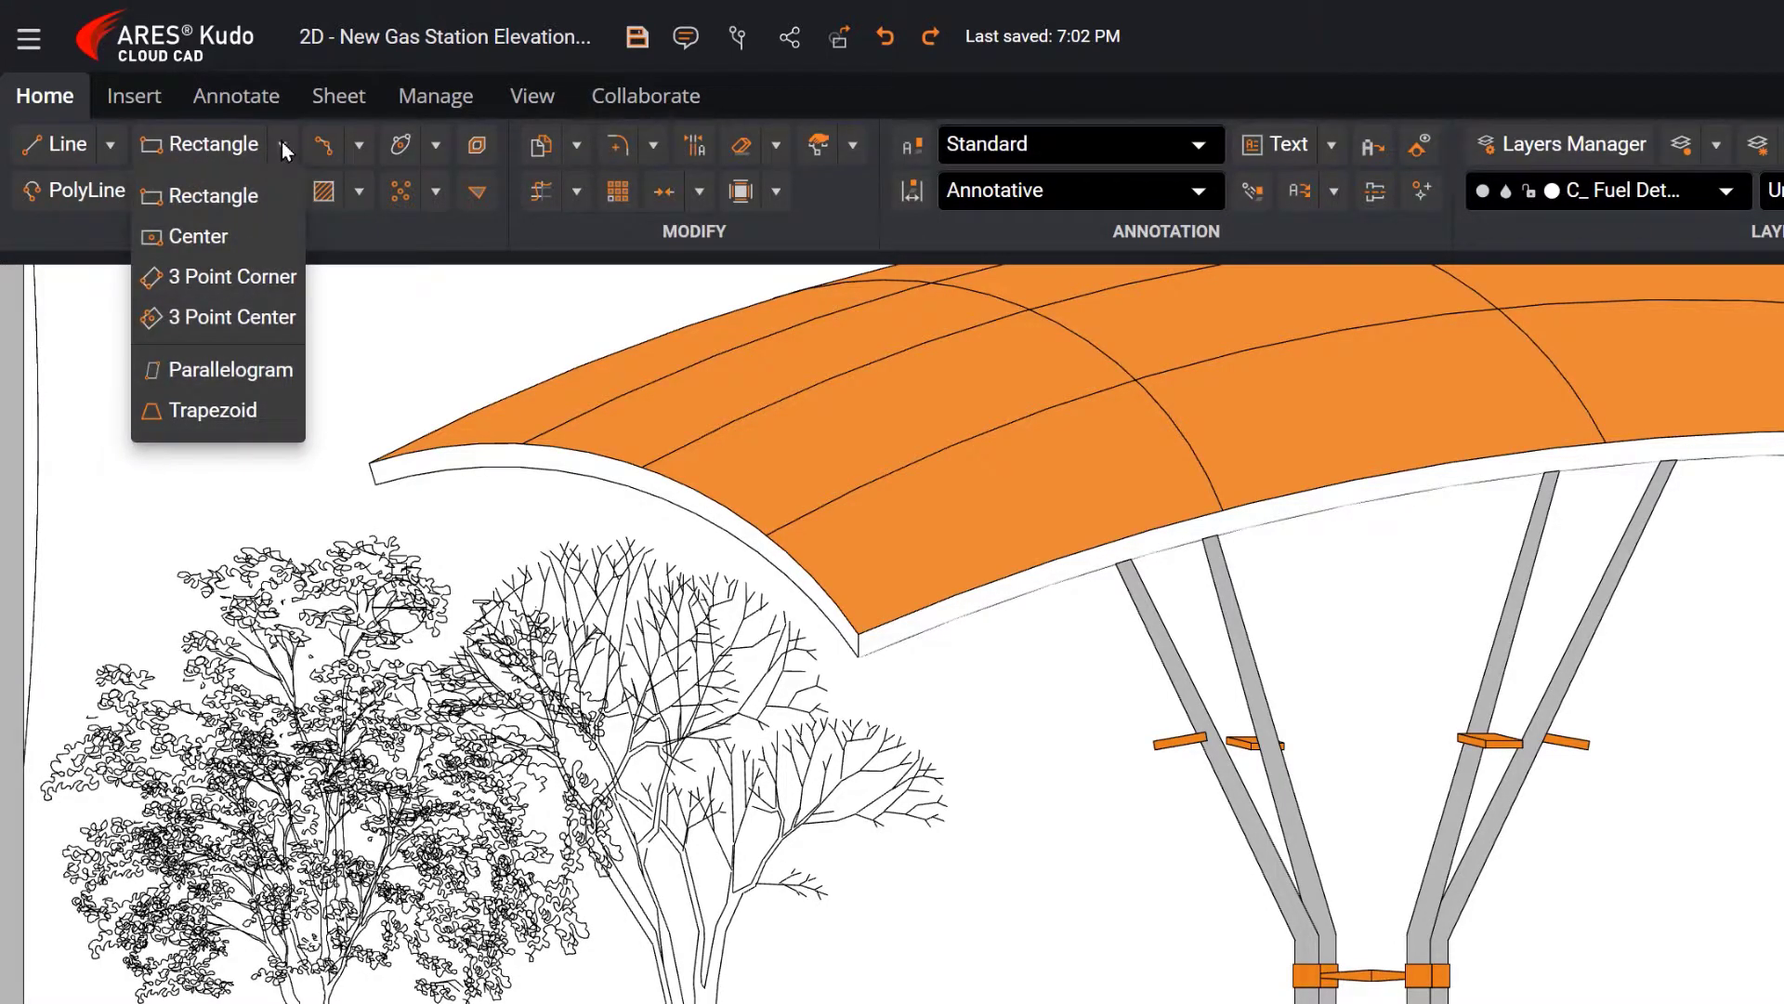
click(283, 145)
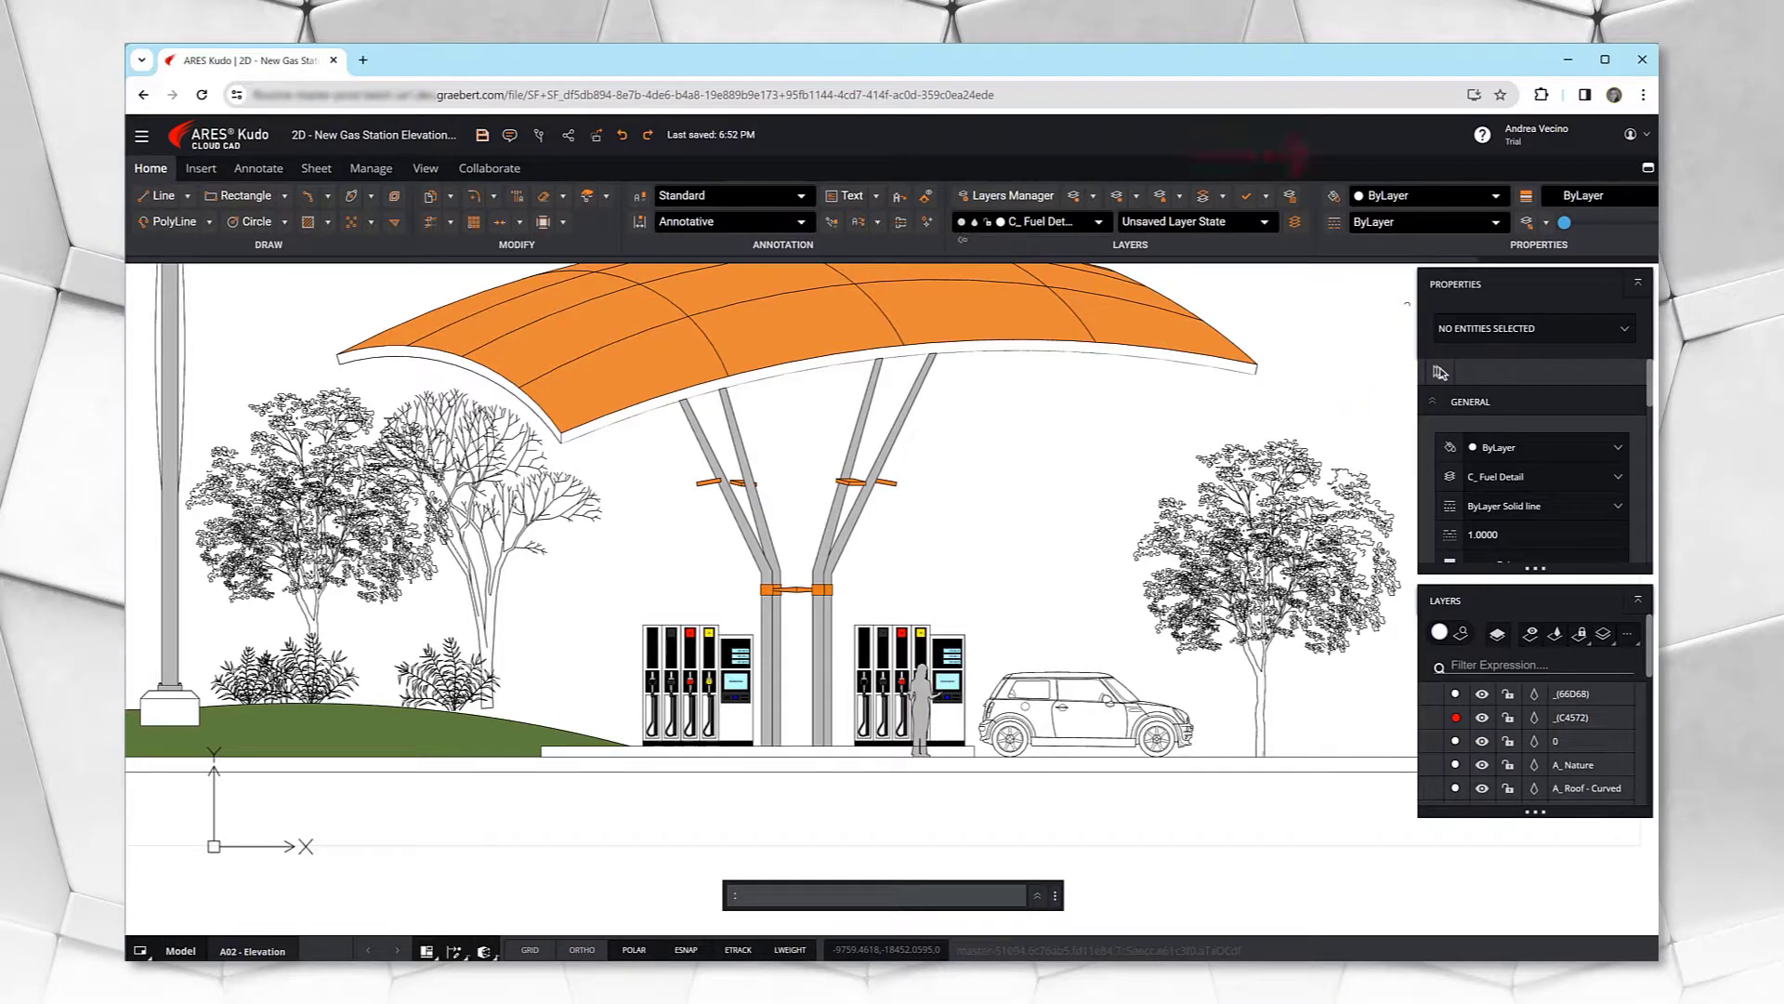
Scroll the ribbon right and back left to browse its tools
scroll(892, 214, right, 3)
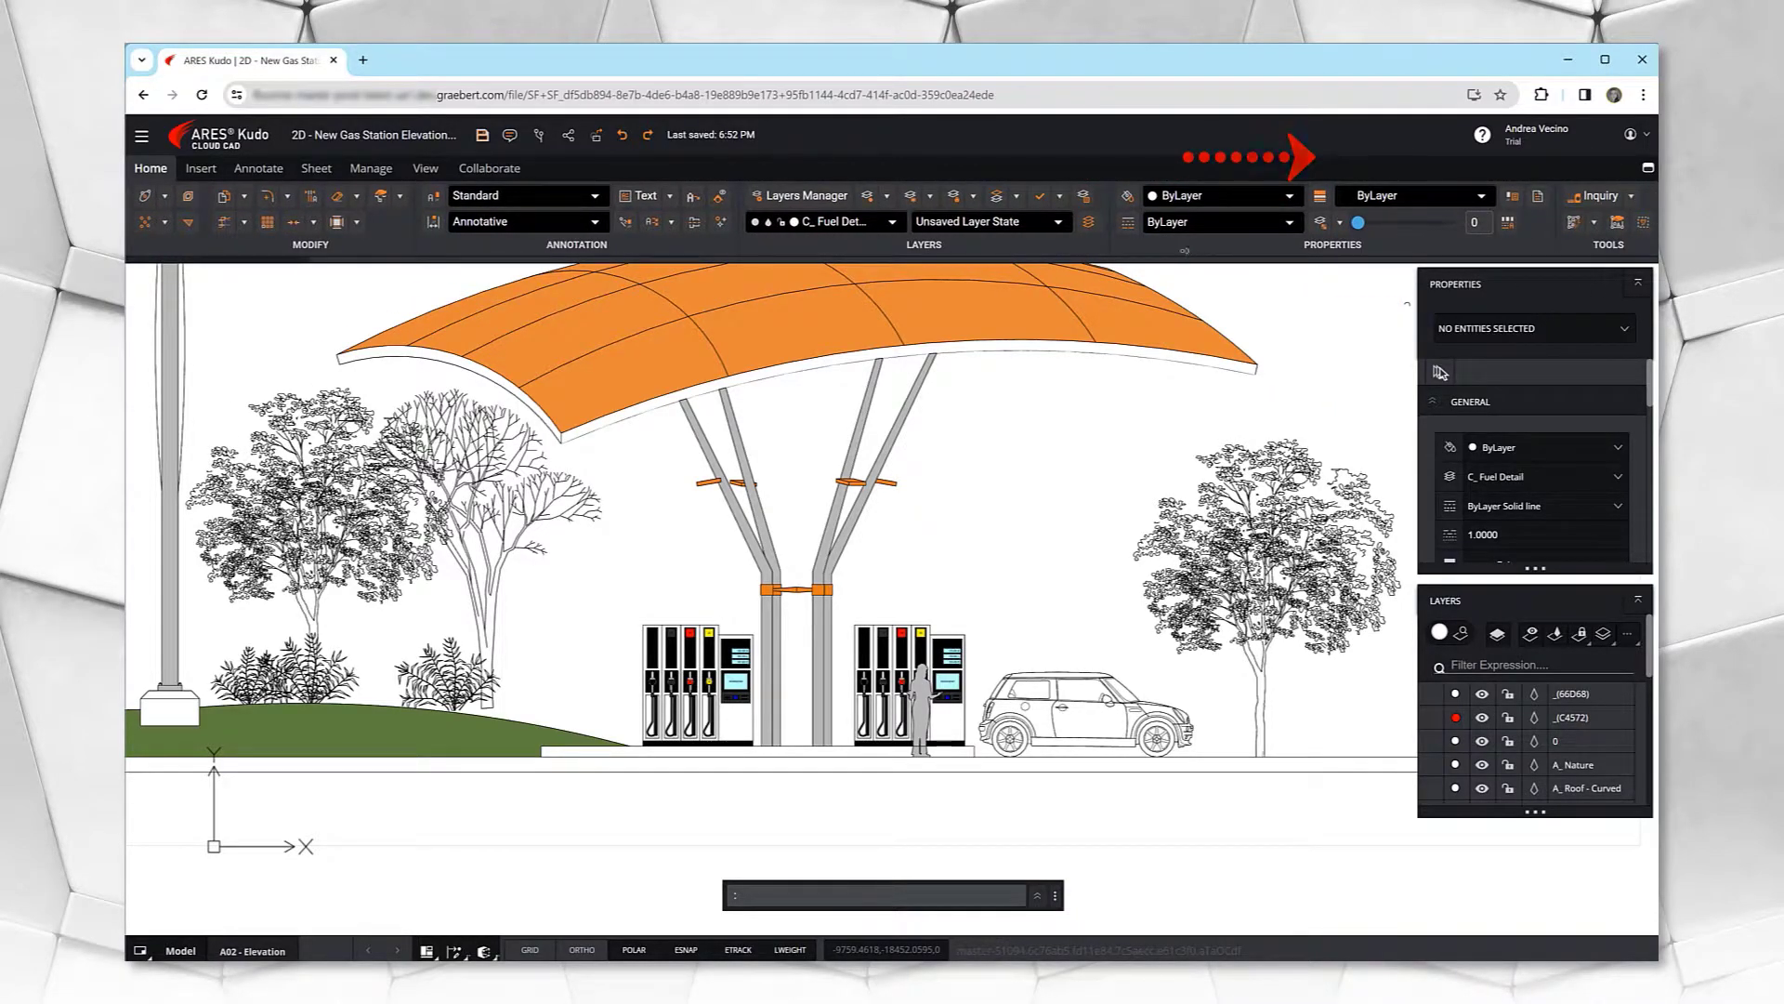
scroll(892, 214, left, 3)
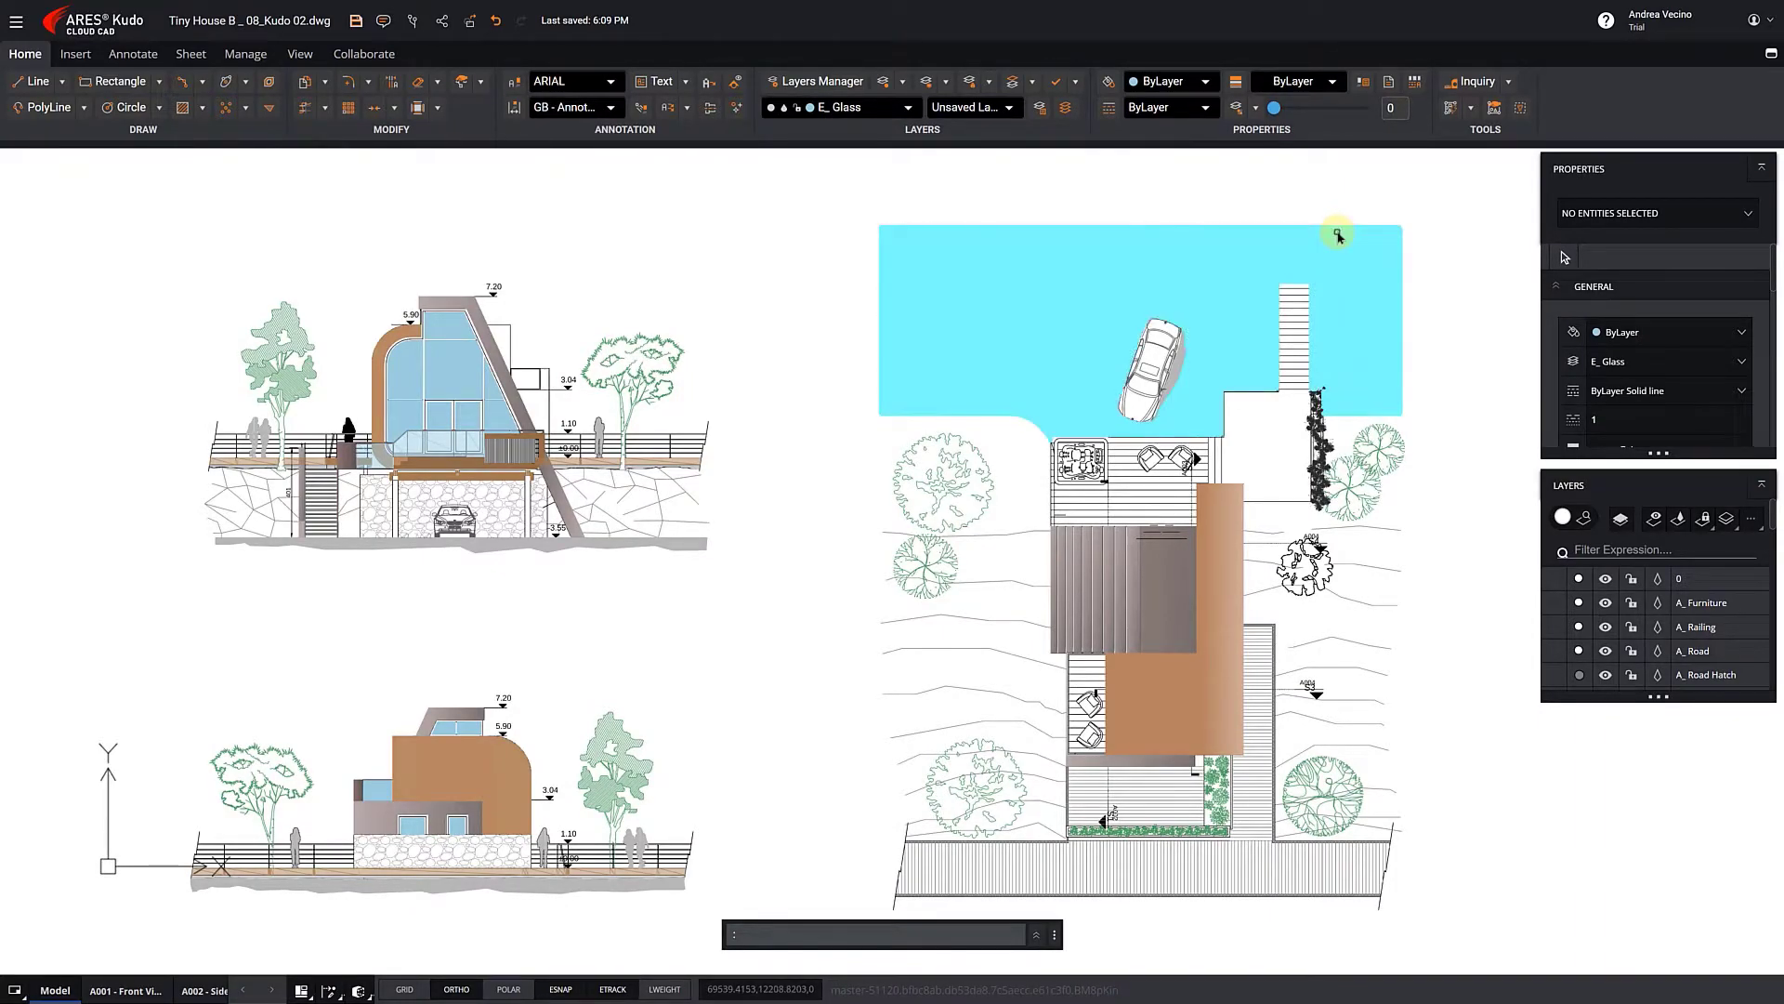
Edit the top AR-HBONE herringbone hatch and increase its scale for a larger pattern
double_click(1338, 232)
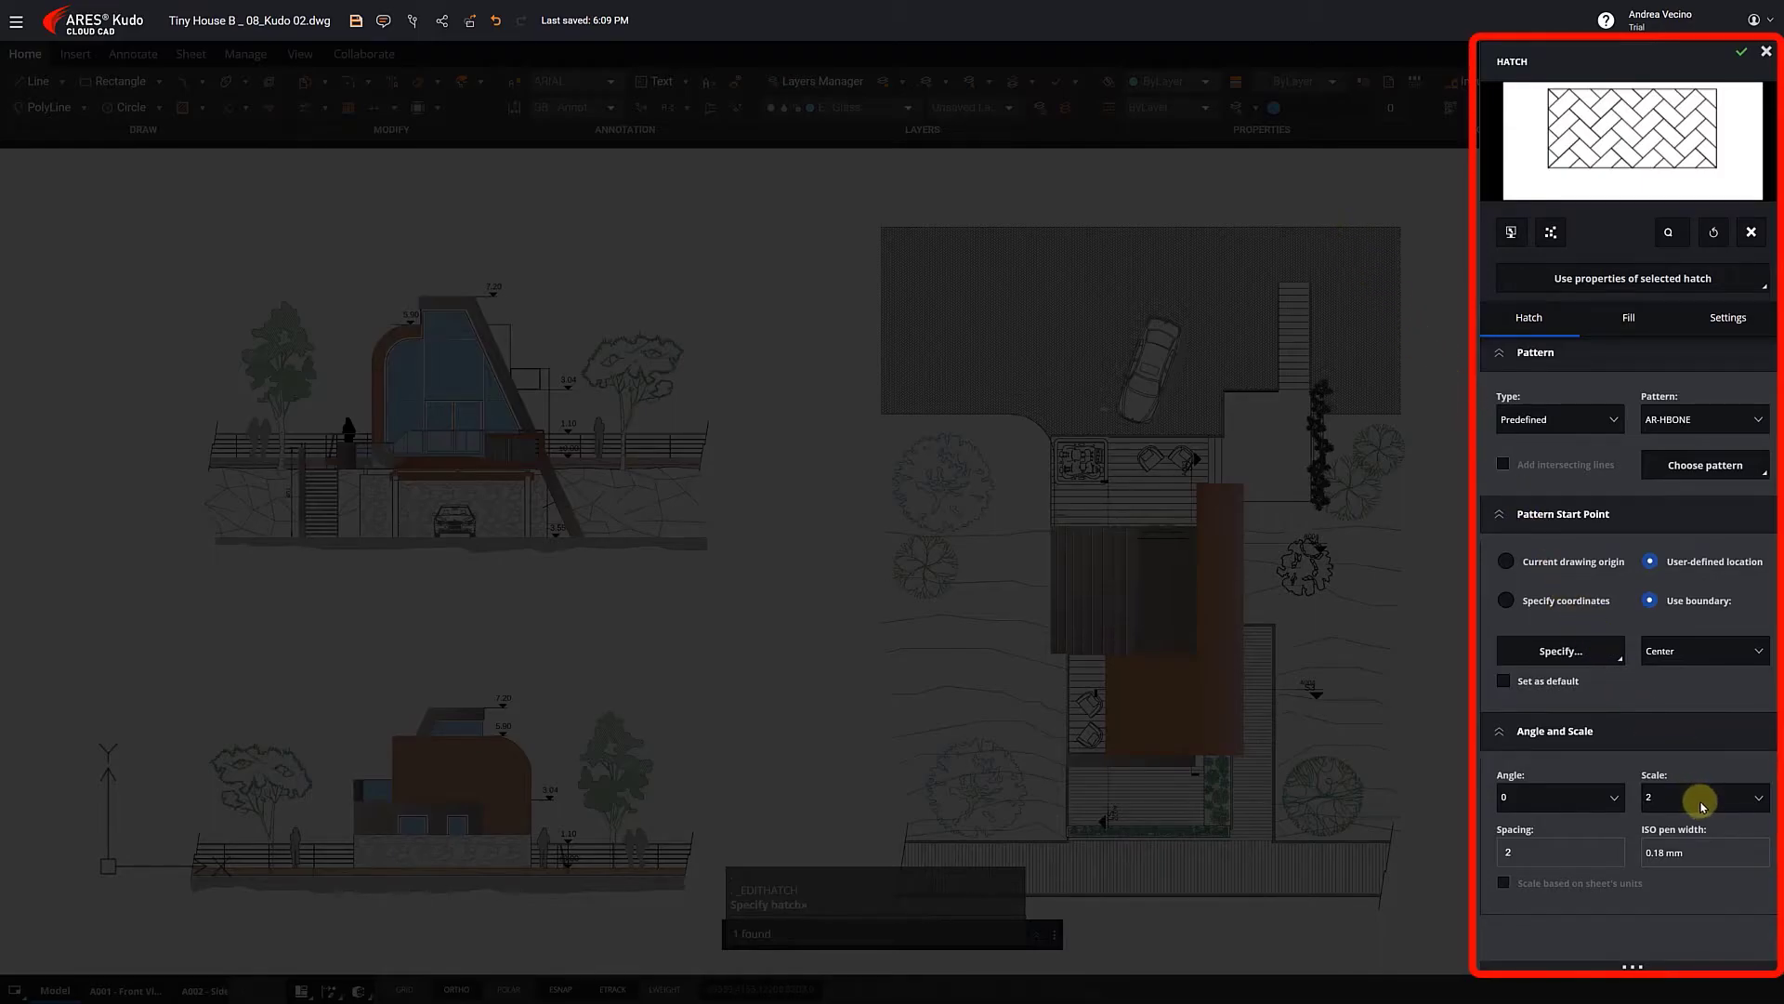
click(1645, 805)
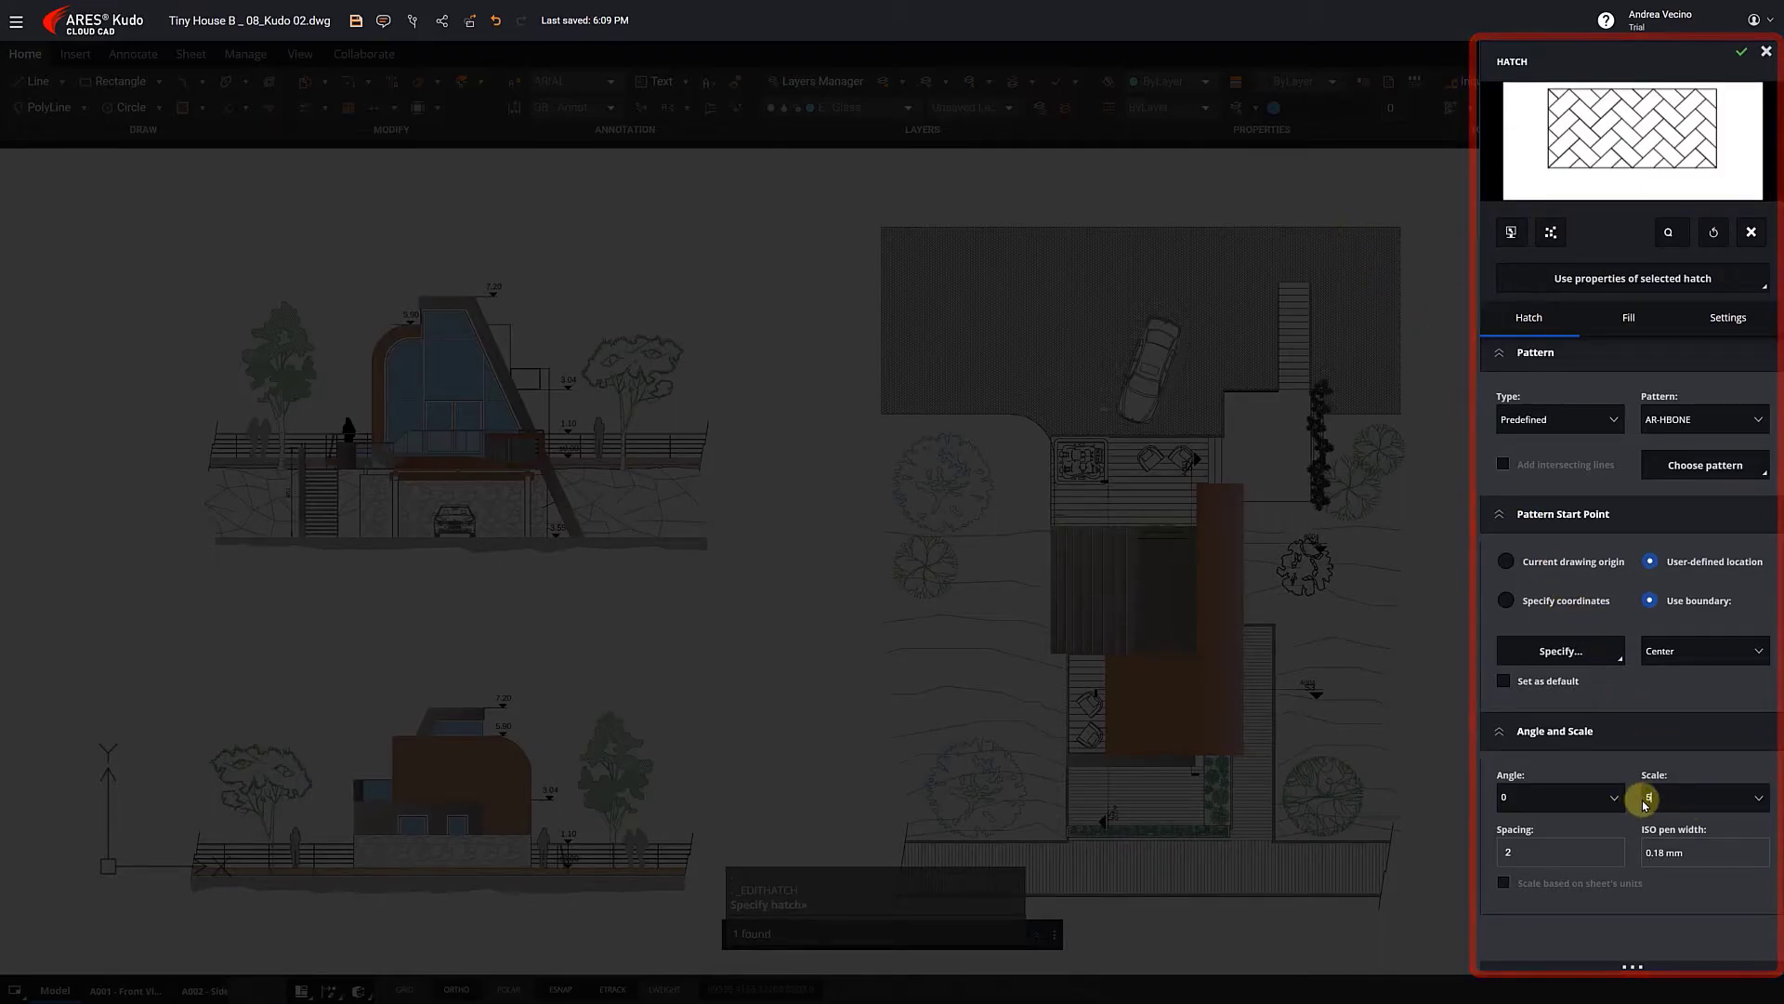
click(1738, 52)
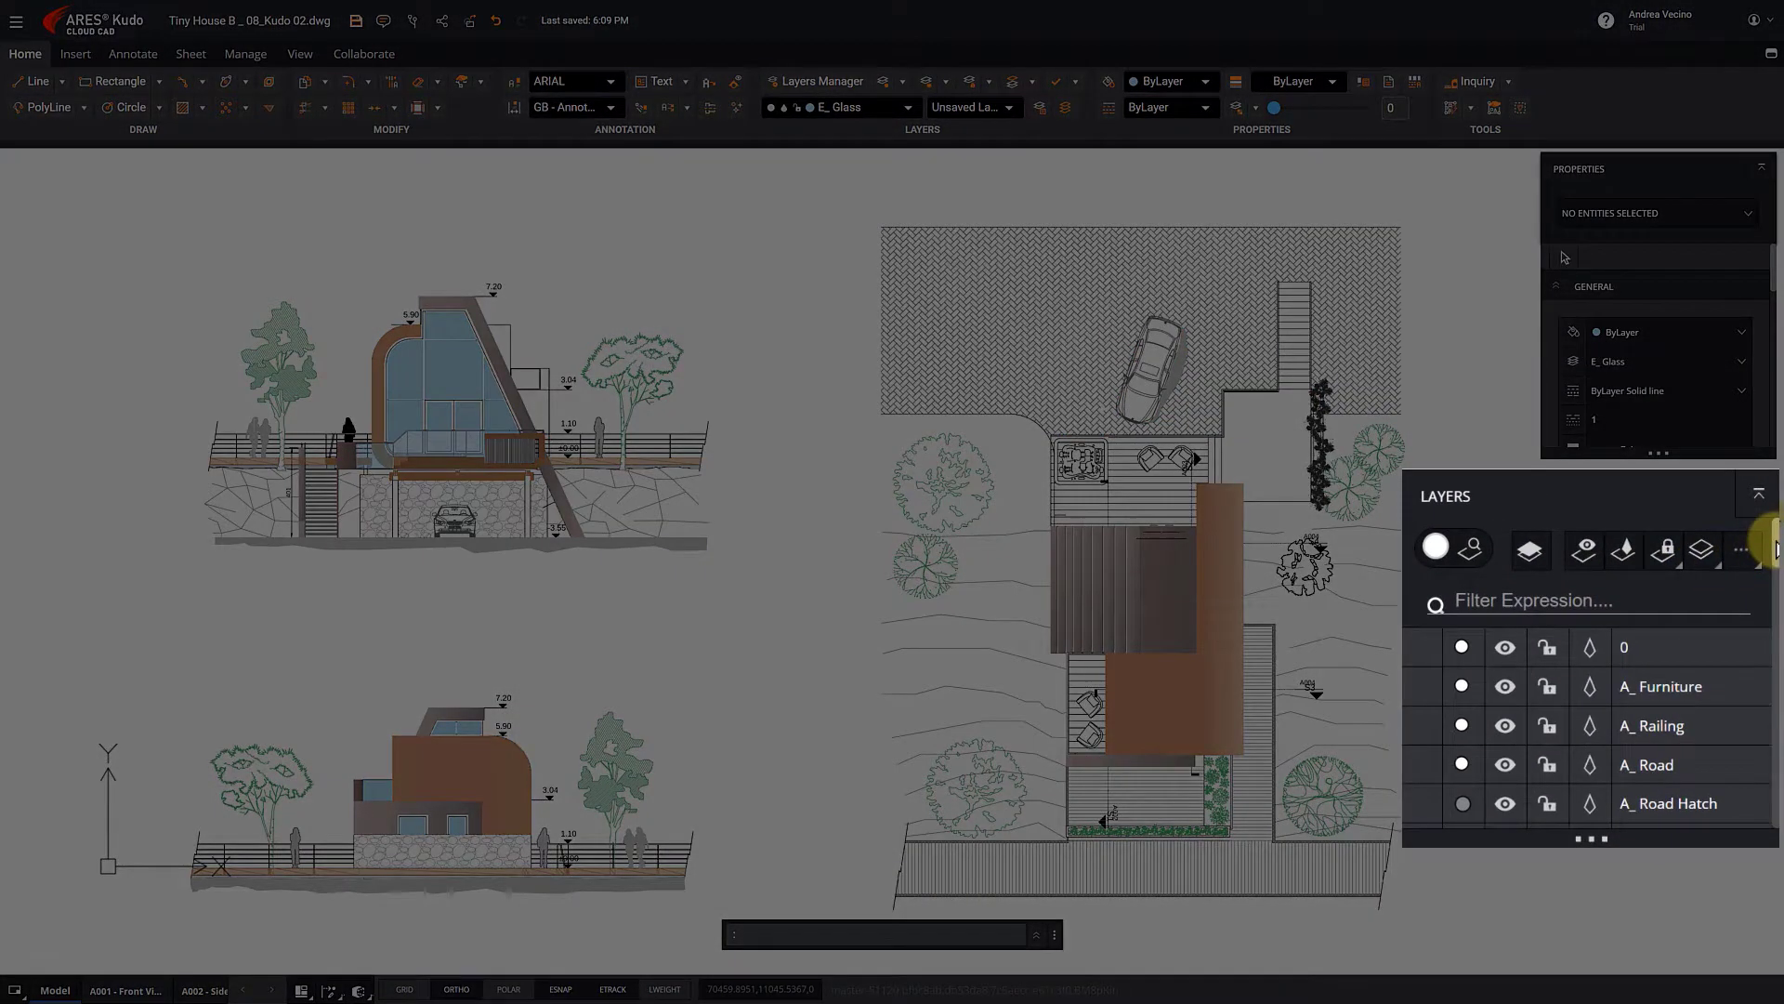
Explore the Layers panel's extra layer actions and its isolate/unisolate options
mouse_move(1776, 548)
mouse_down()
mouse_move(1775, 584)
mouse_move(1777, 525)
mouse_up()
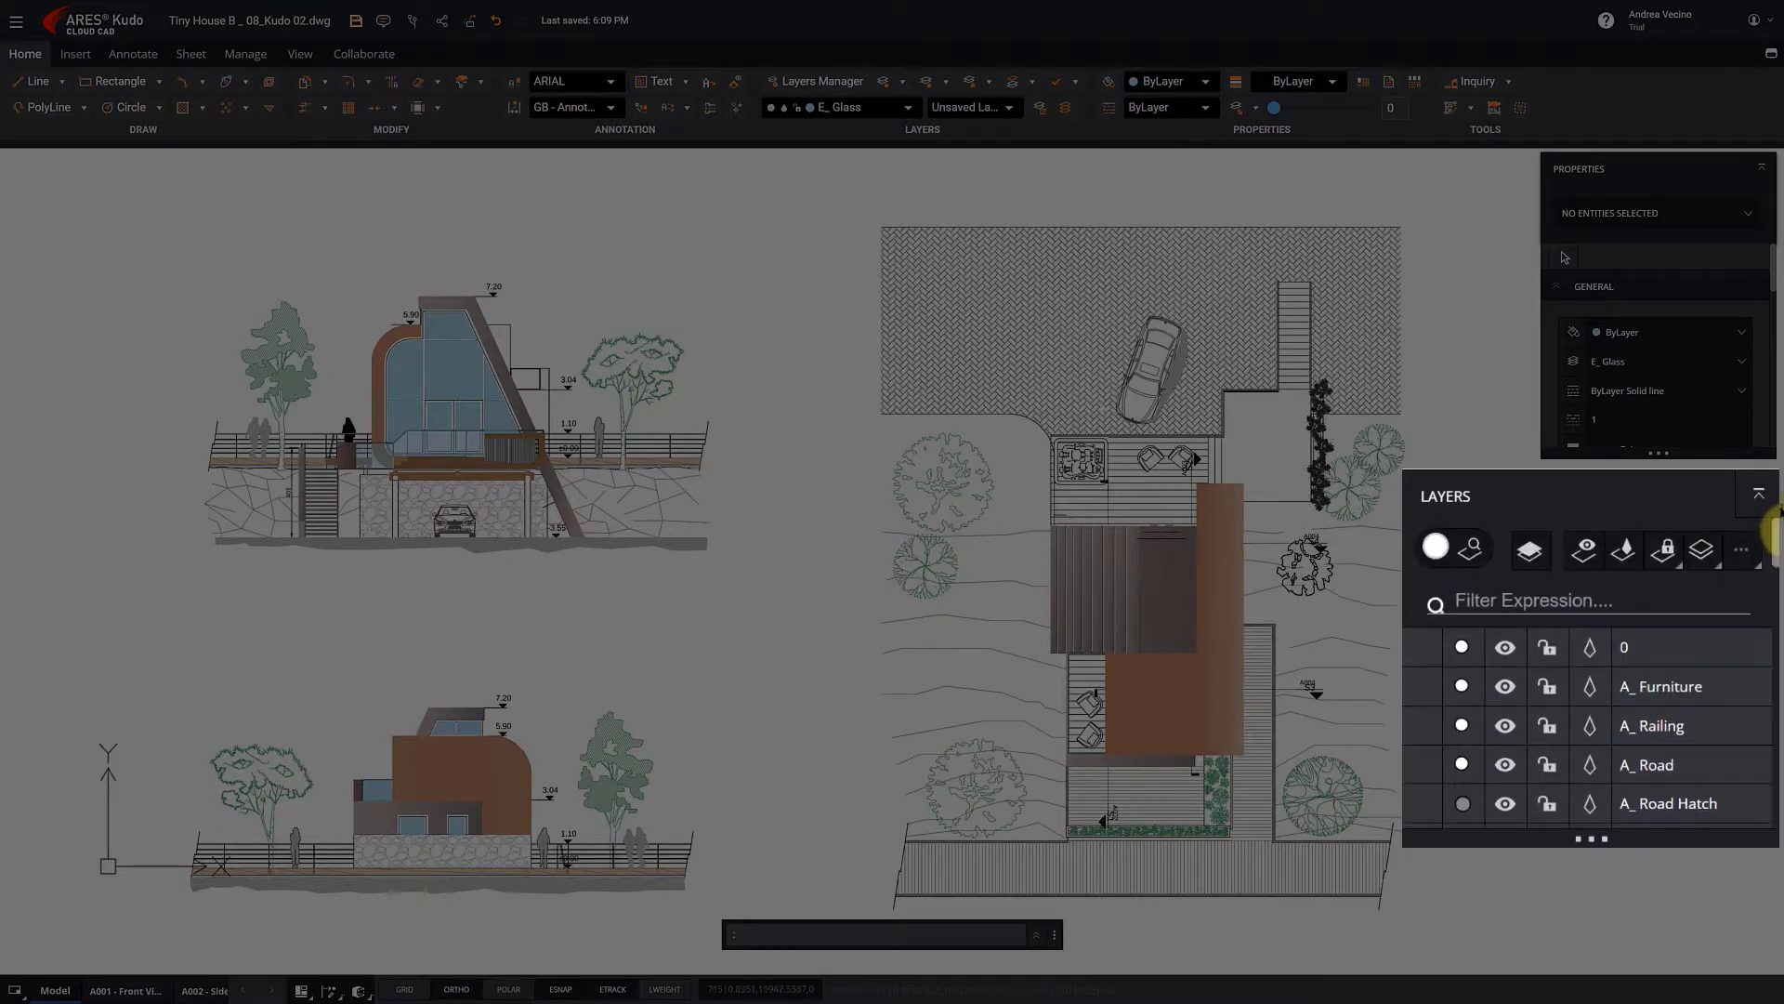
click(1756, 562)
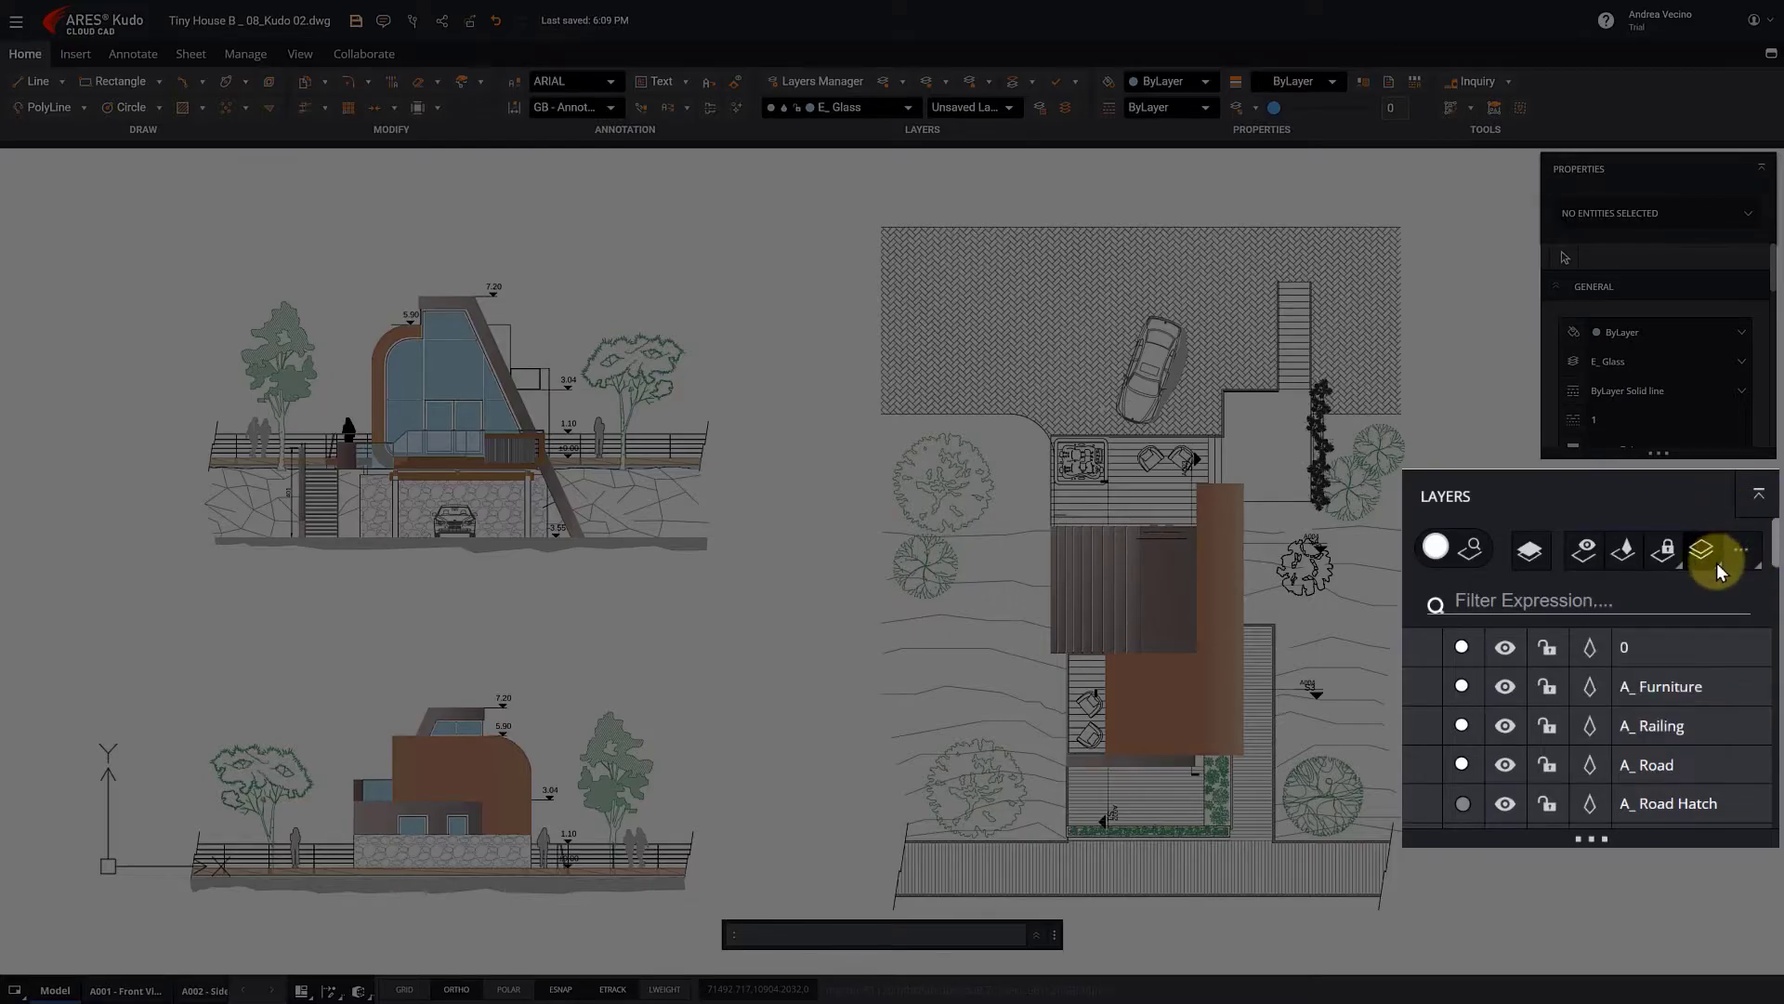
click(1719, 559)
click(1711, 504)
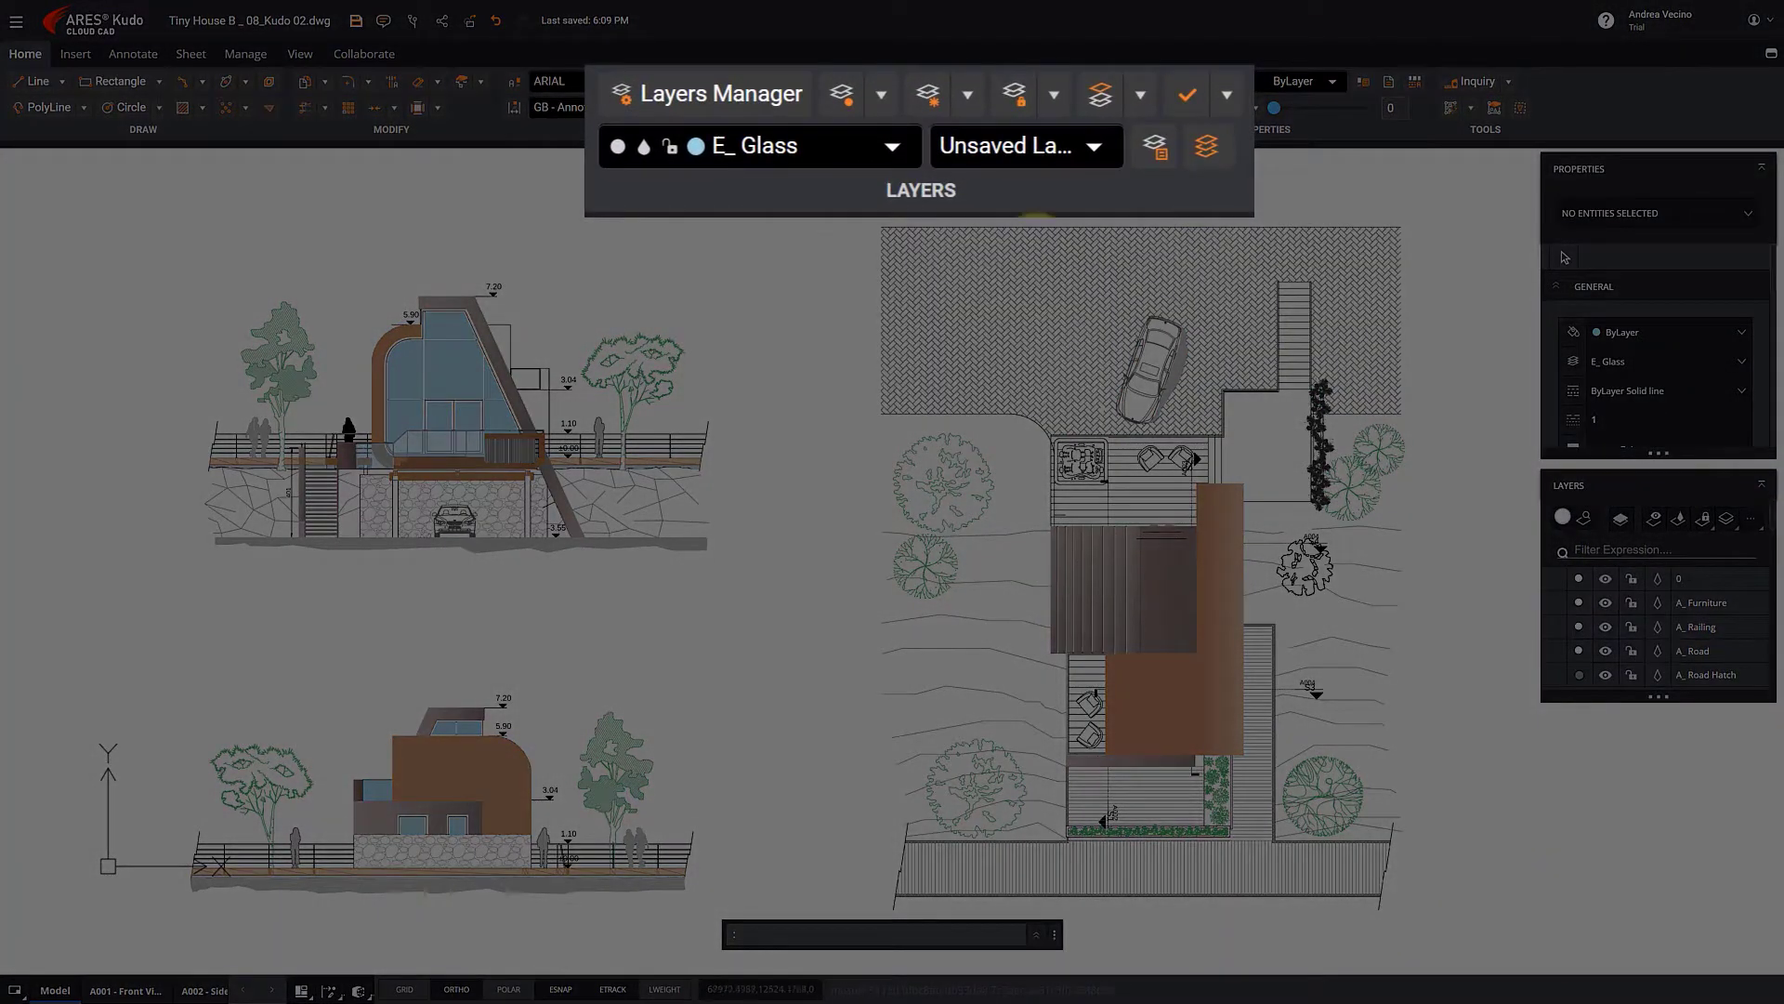
Preview the ribbon's layer list, activate, isolate and lock options, and launch the Layers Manager
click(894, 148)
key(Escape)
click(1225, 97)
click(1223, 97)
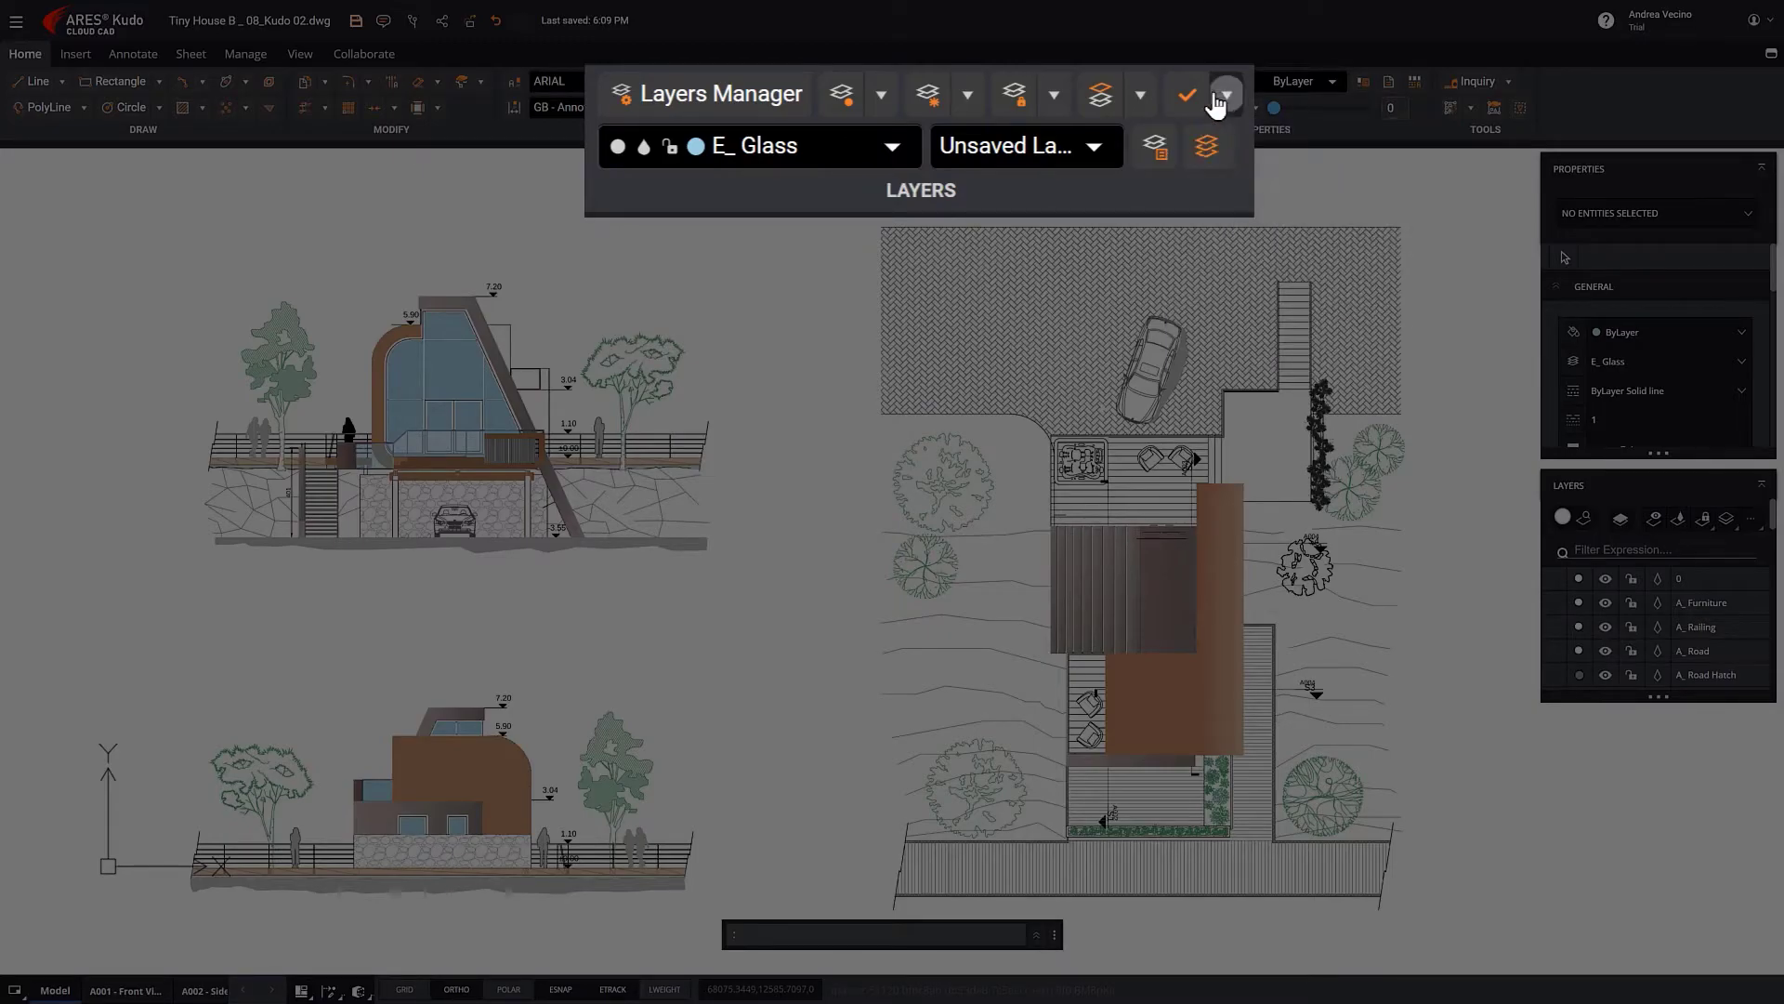
click(1142, 97)
click(1142, 99)
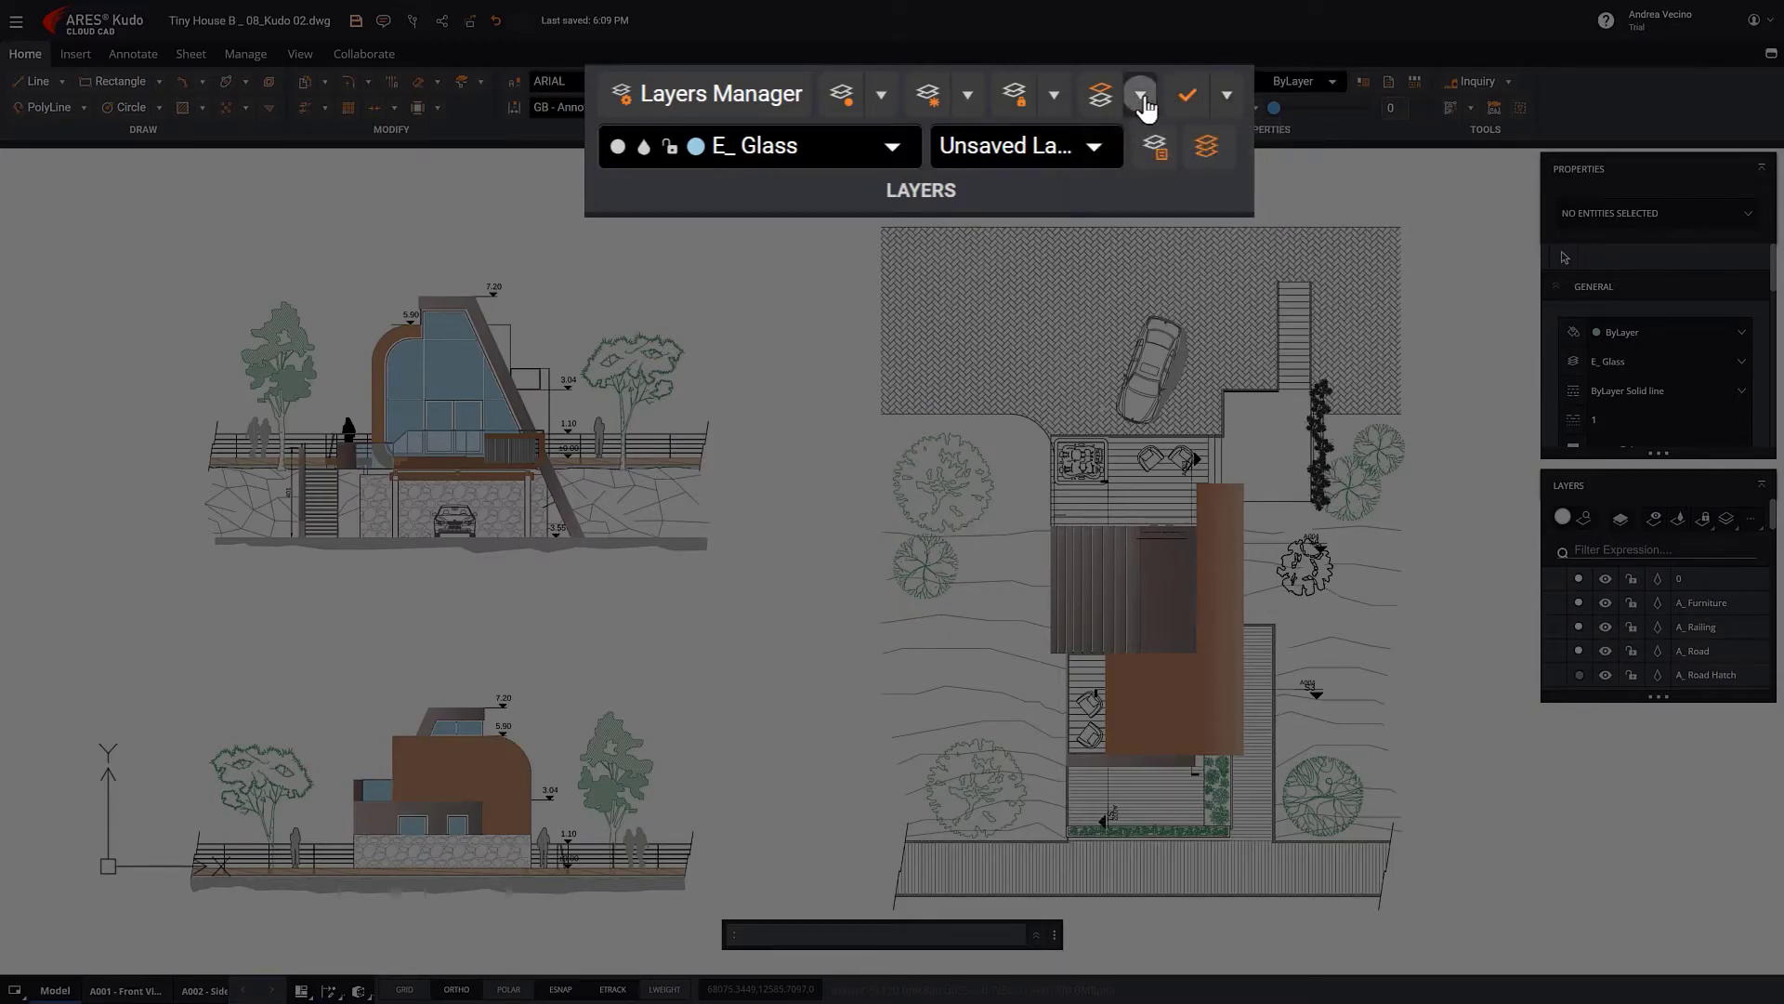
click(1053, 97)
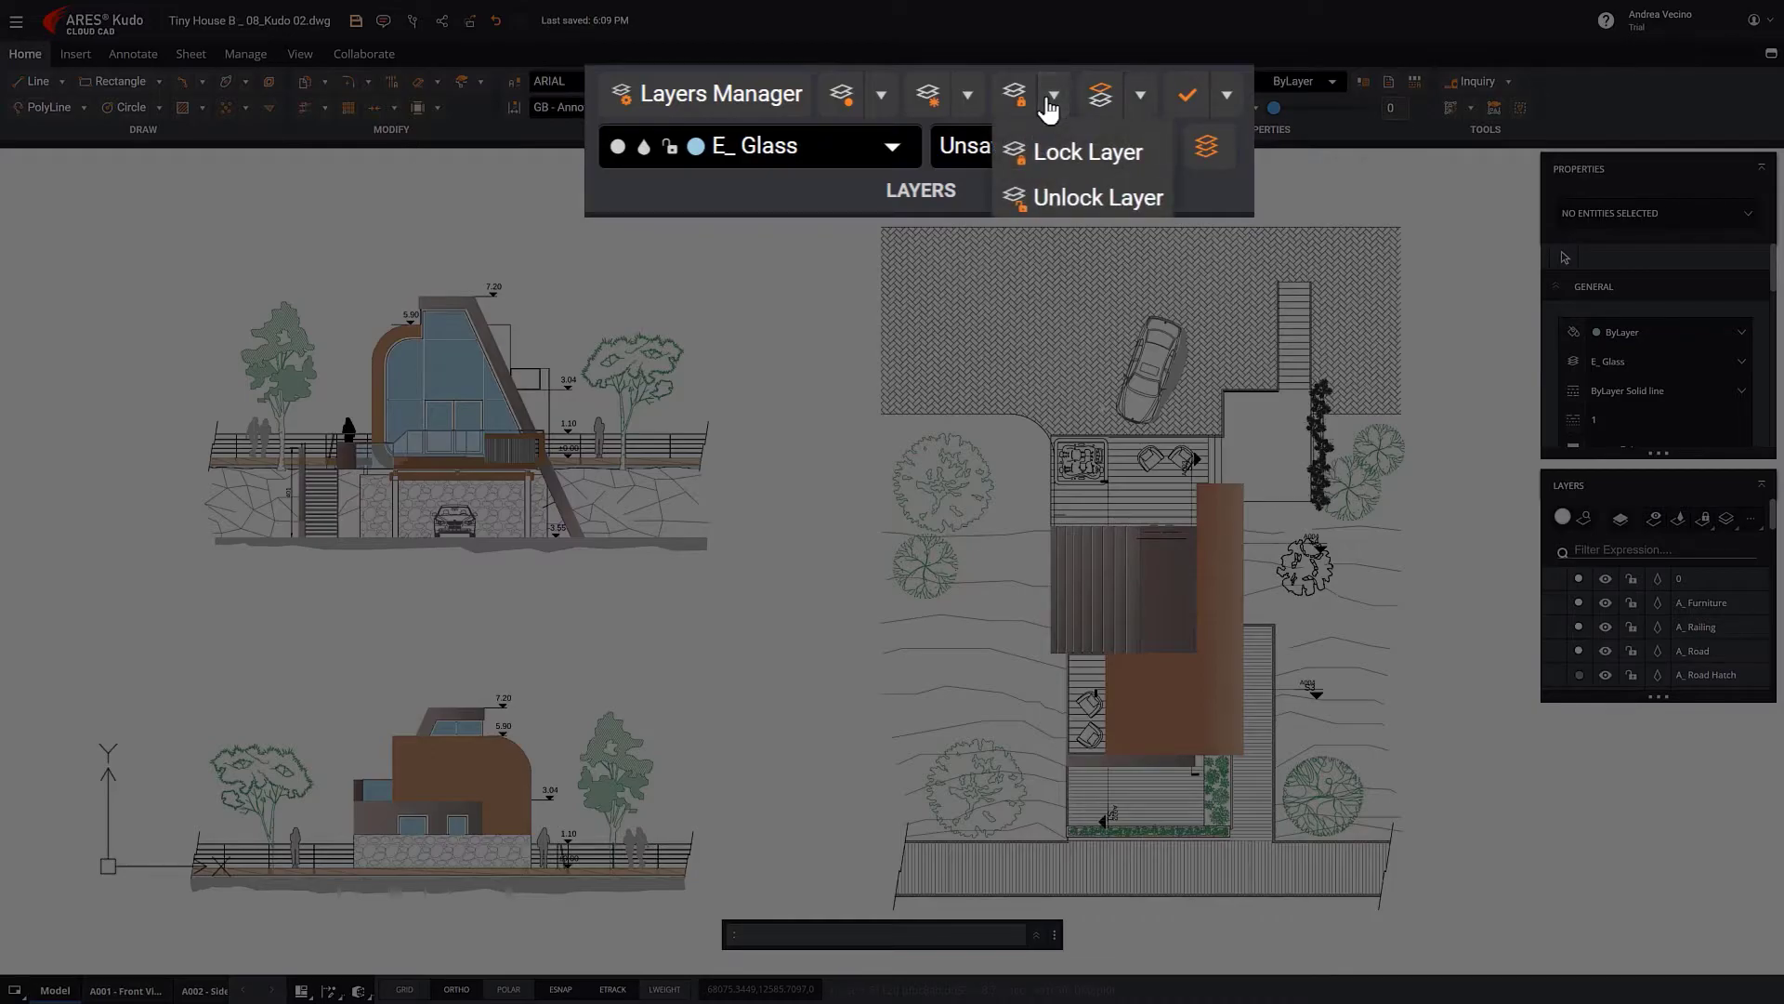
click(1050, 98)
click(706, 93)
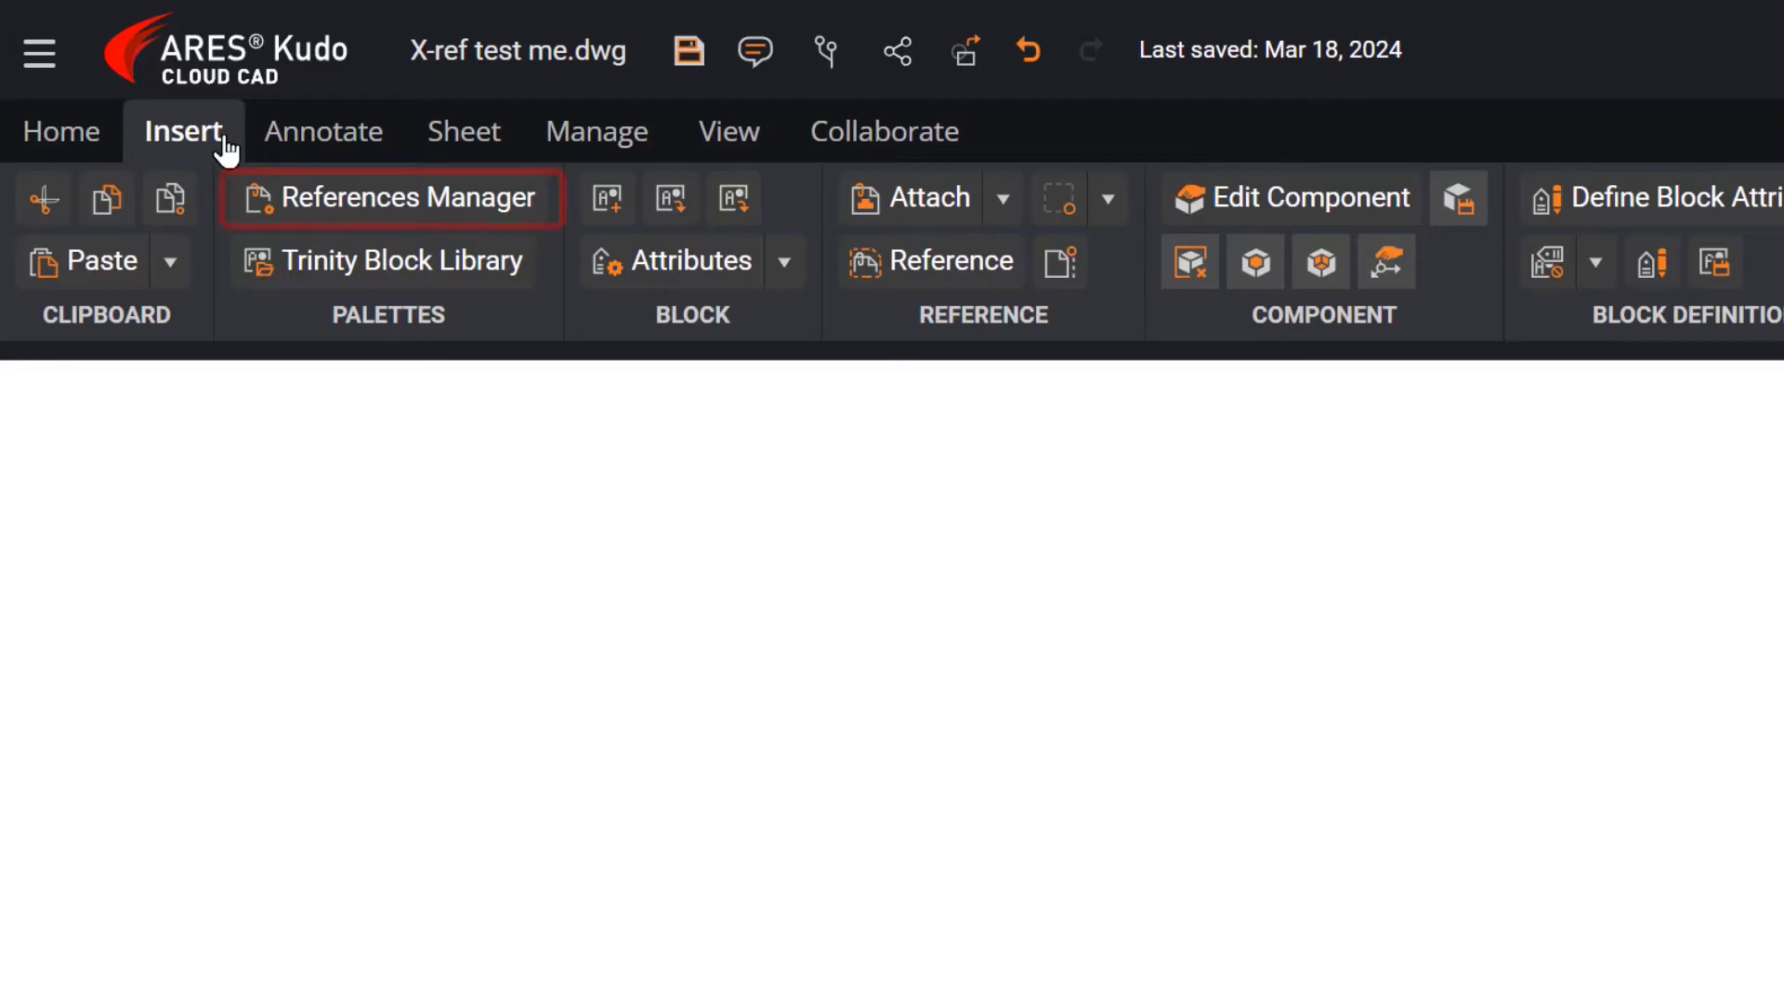
Show the References Manager panel listing the X-ref test drawing's attached references
click(516, 228)
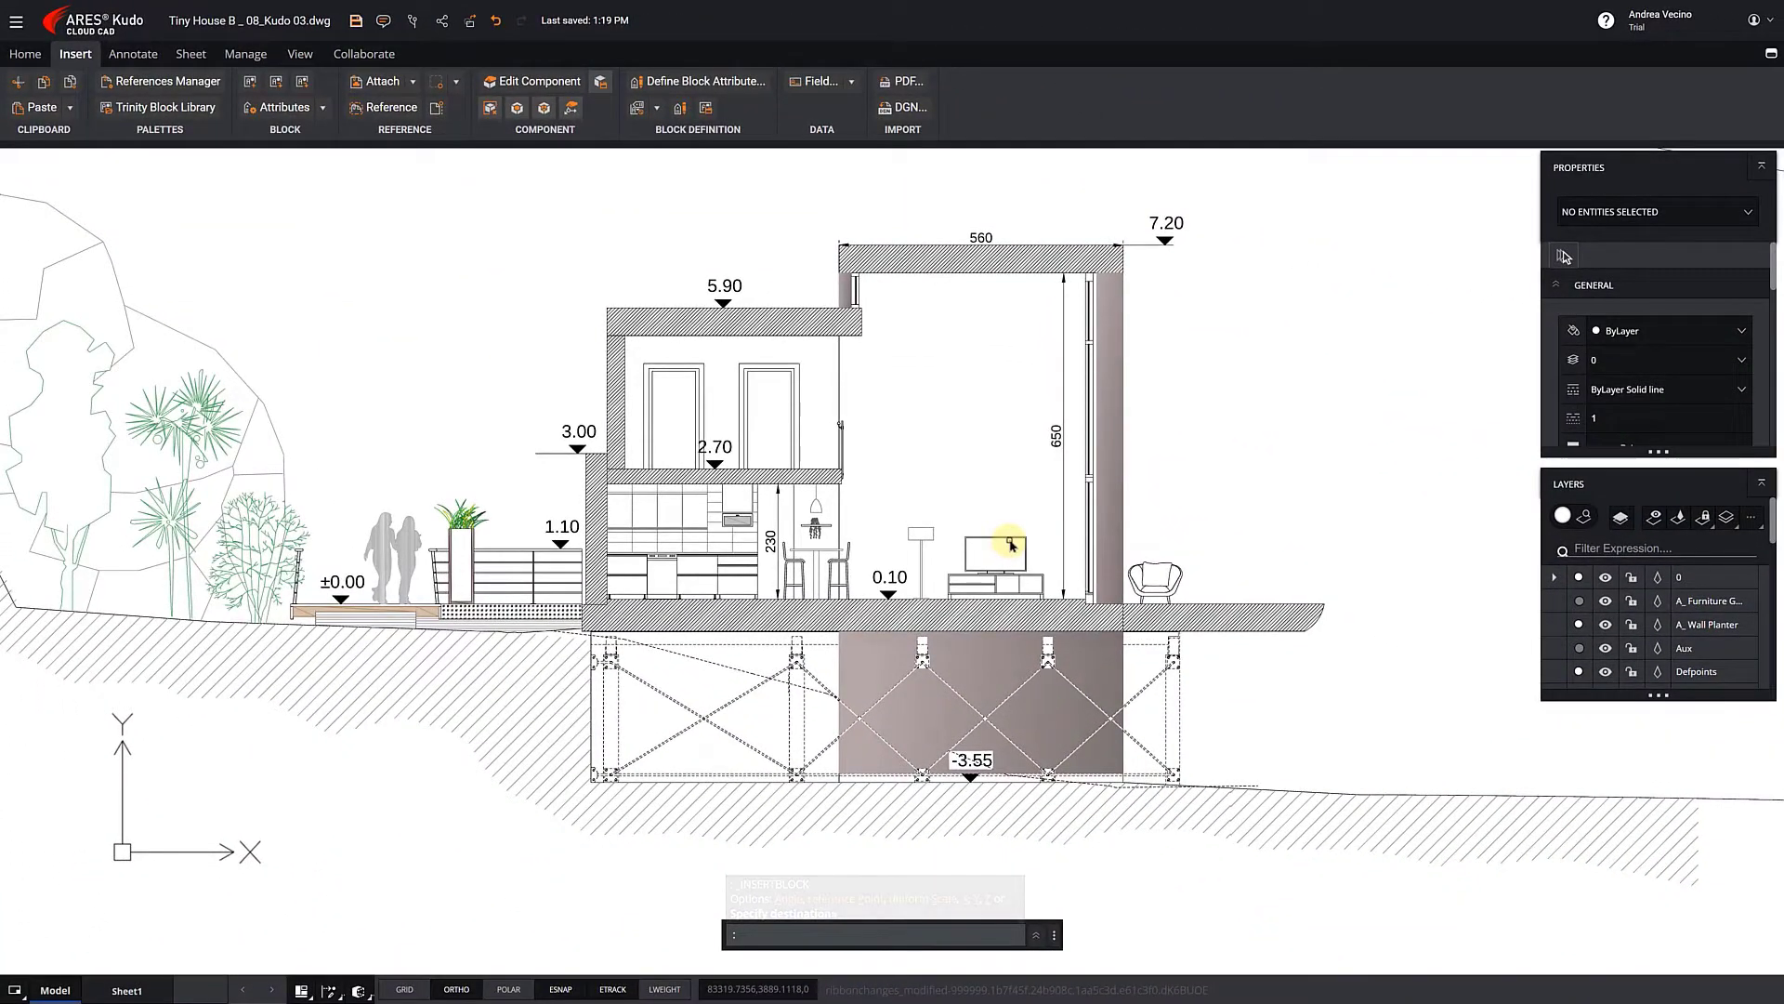
Pick the TV in the house section and confirm TV 01 for in-place component editing
click(1013, 543)
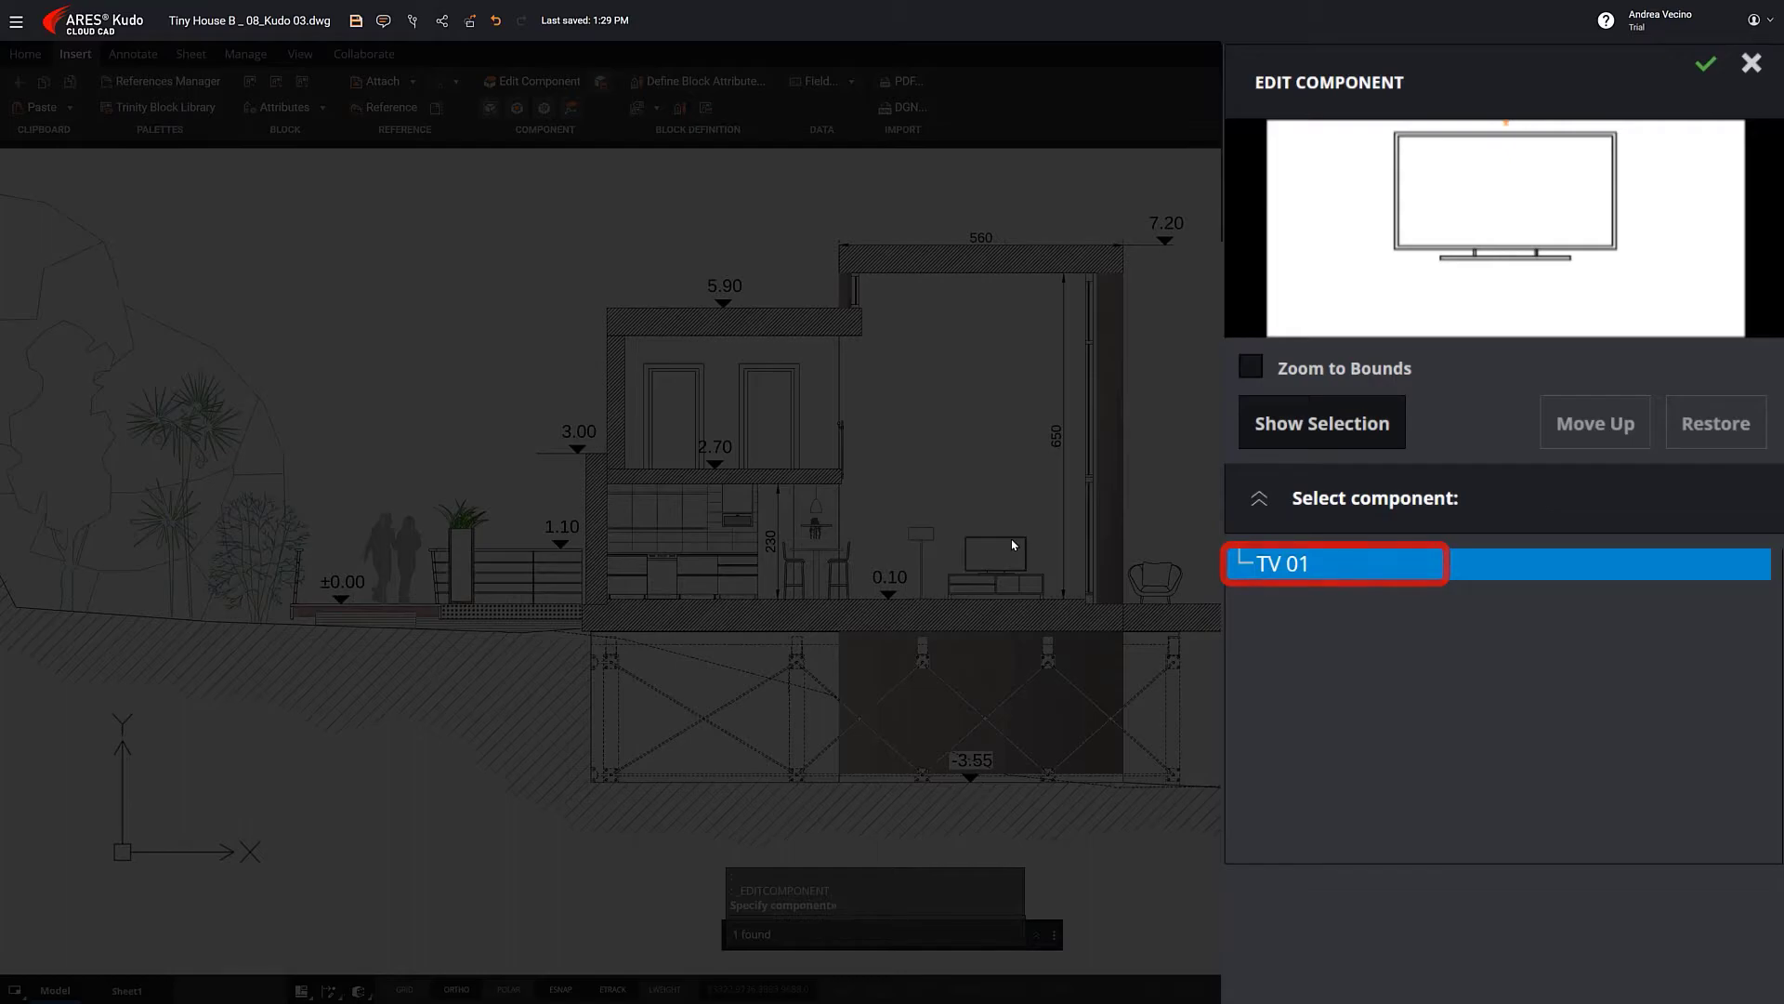
click(1301, 576)
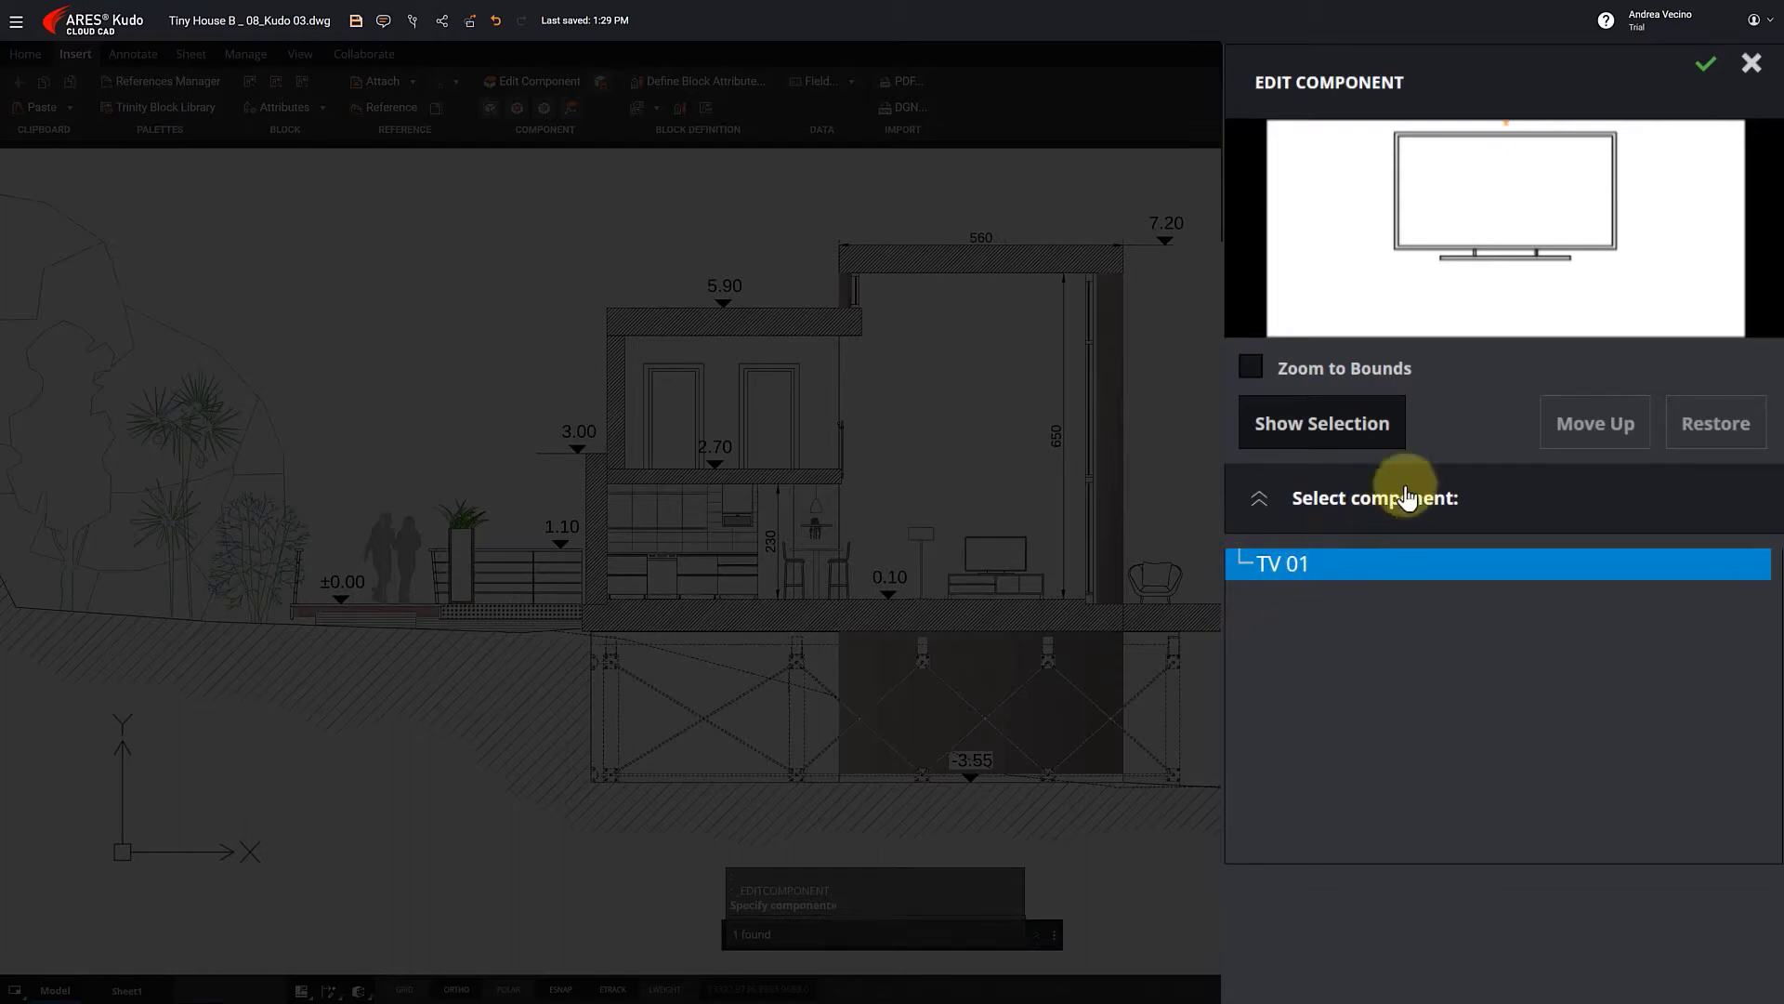
click(1705, 70)
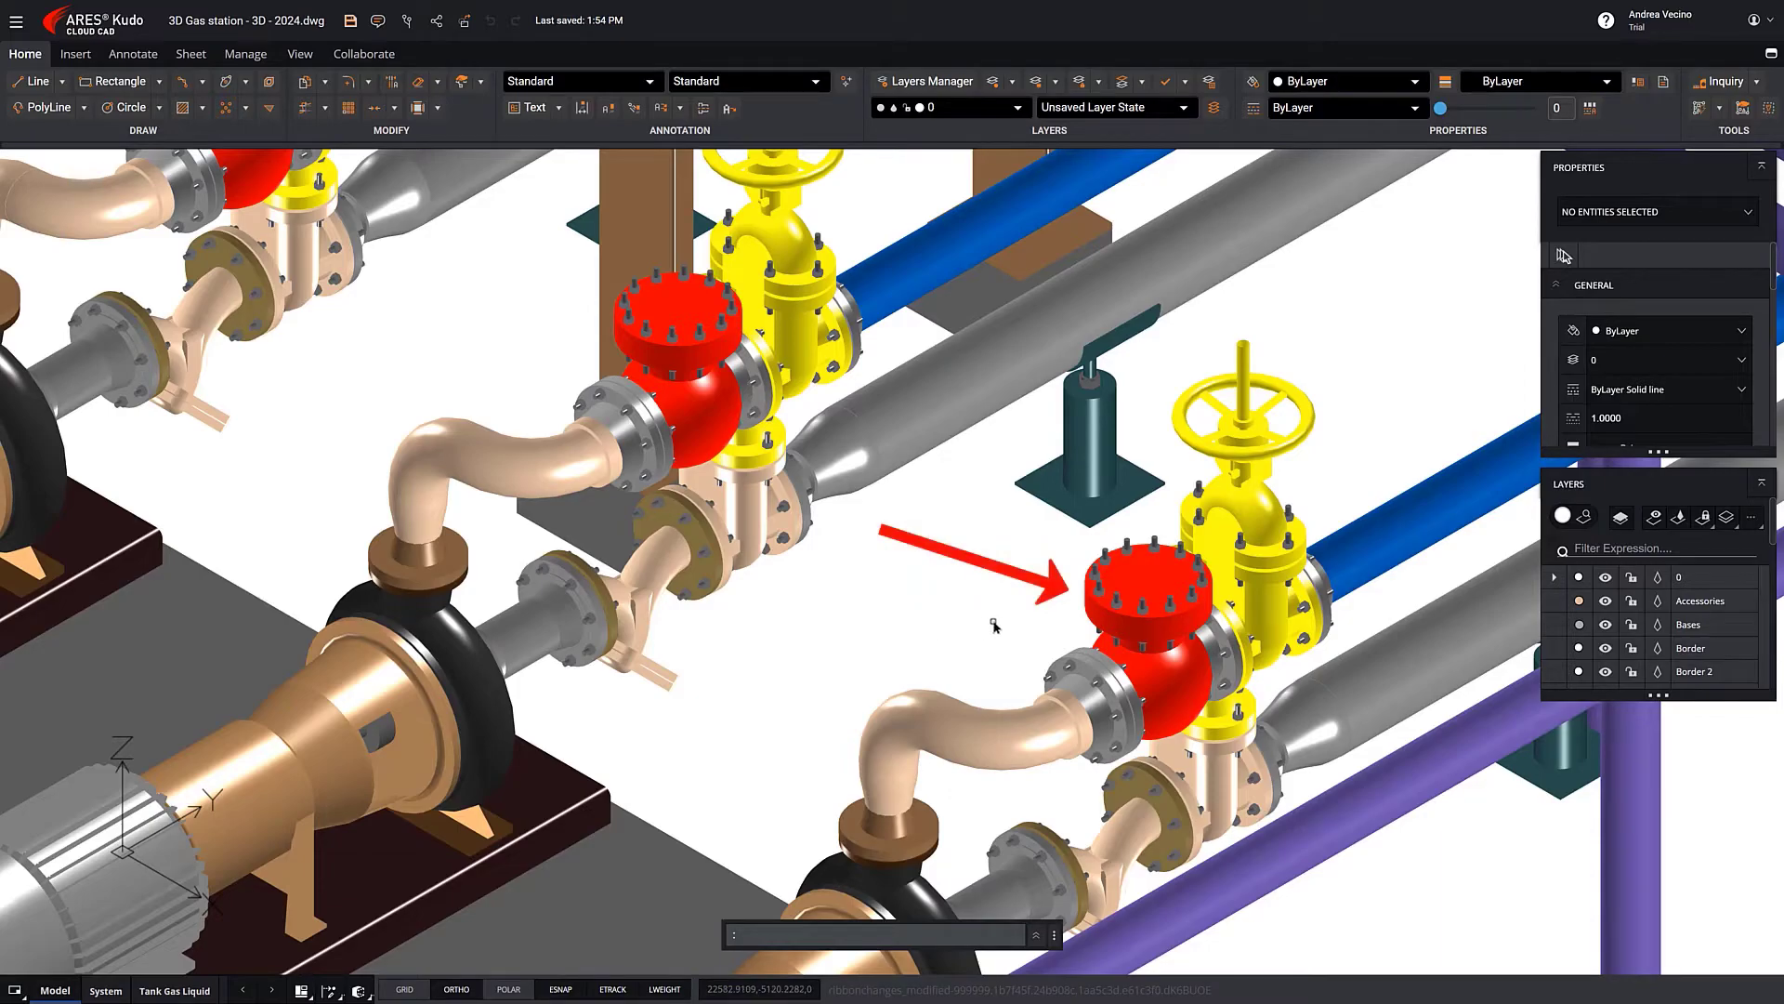
Edit the Threaded Rod nested in Valve - AF05433 in place, then zoom in on it
click(1114, 602)
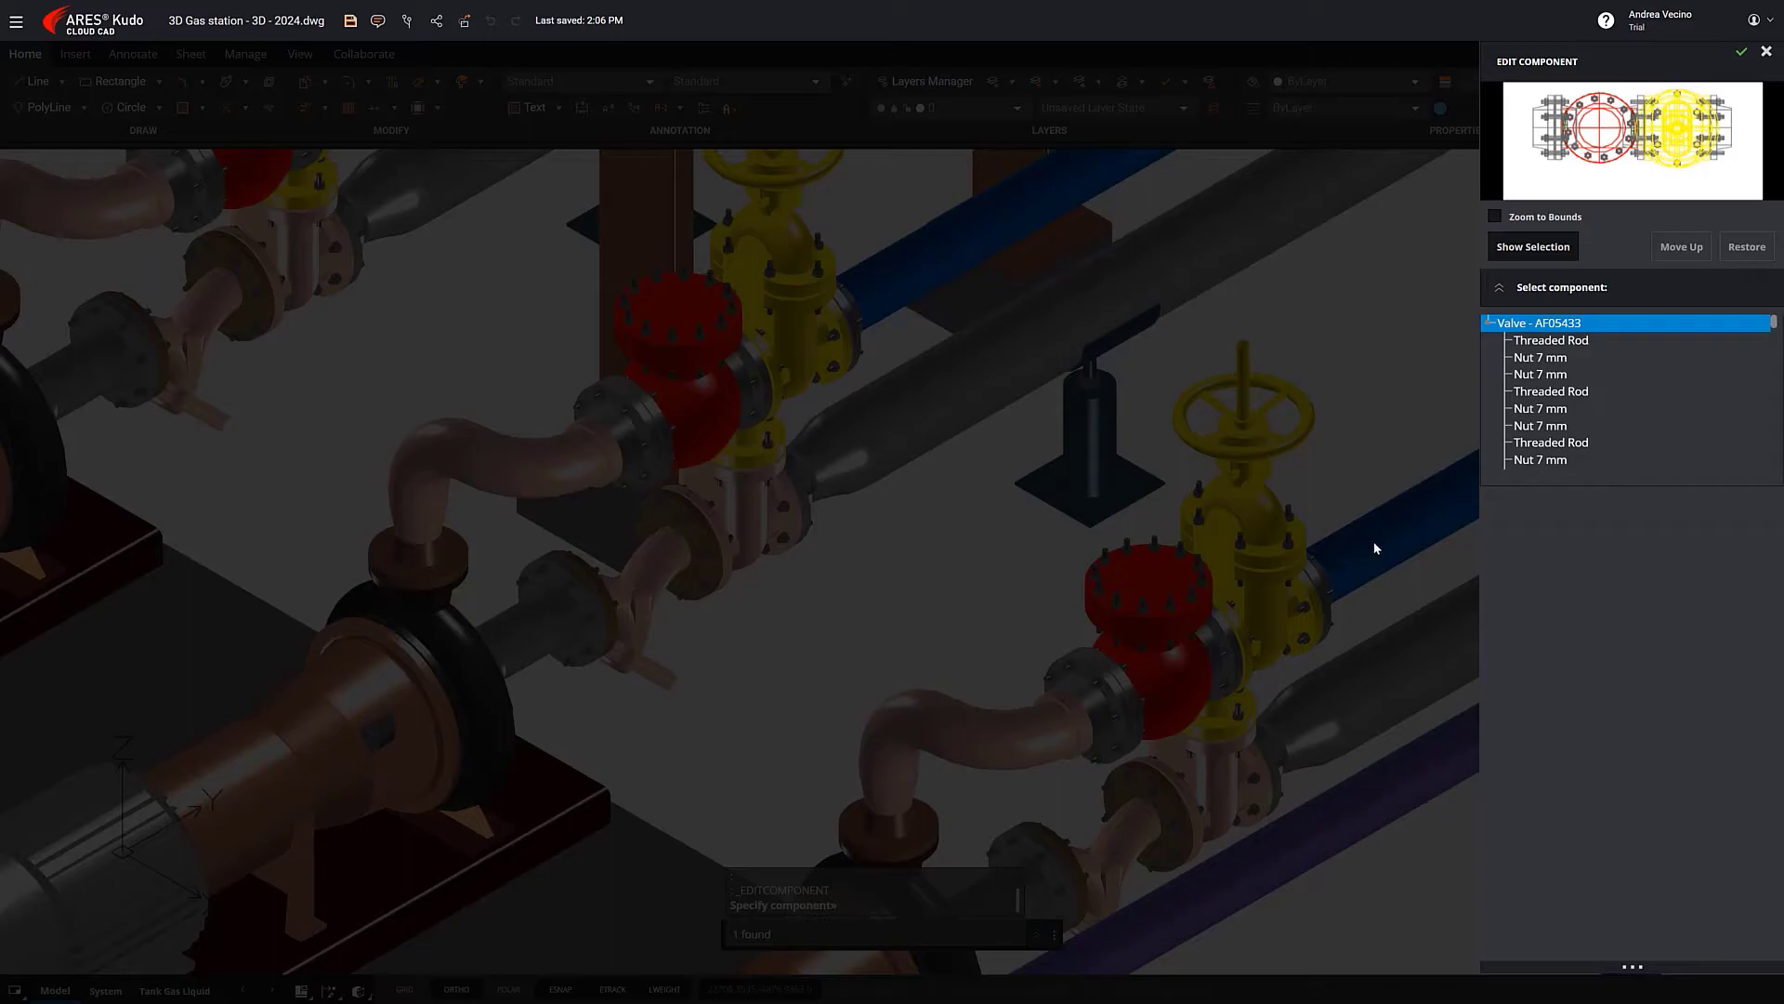
click(1570, 341)
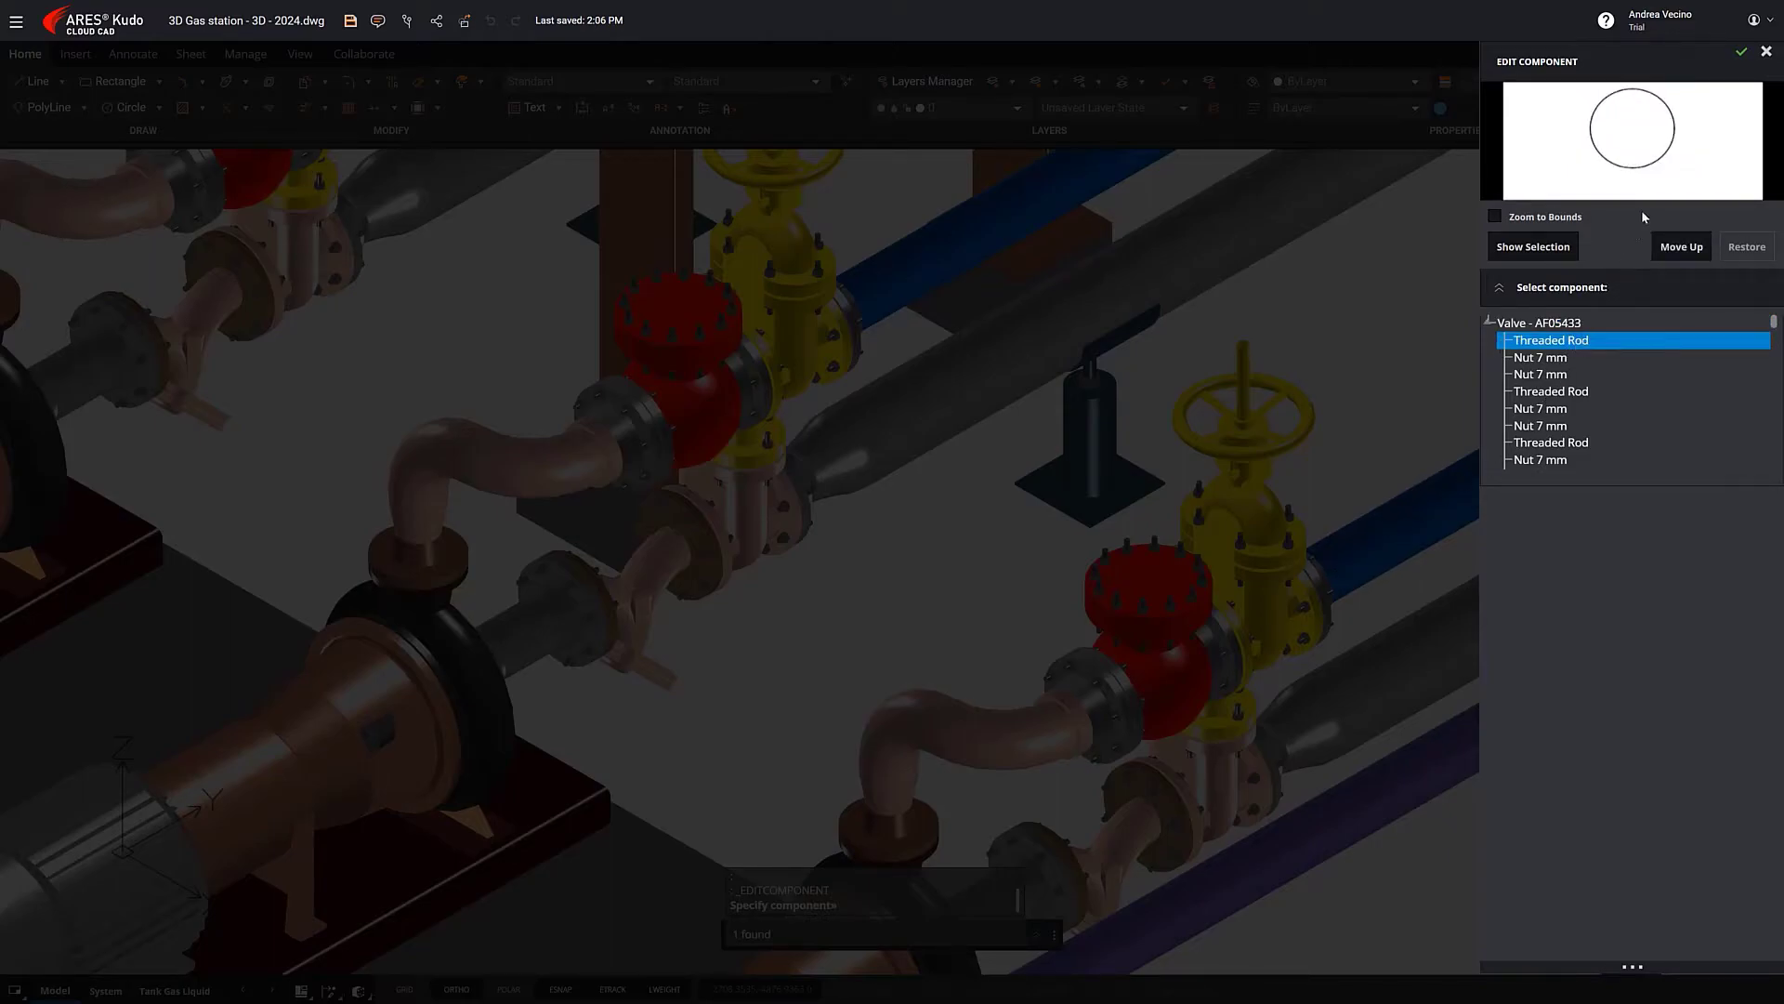
click(1740, 55)
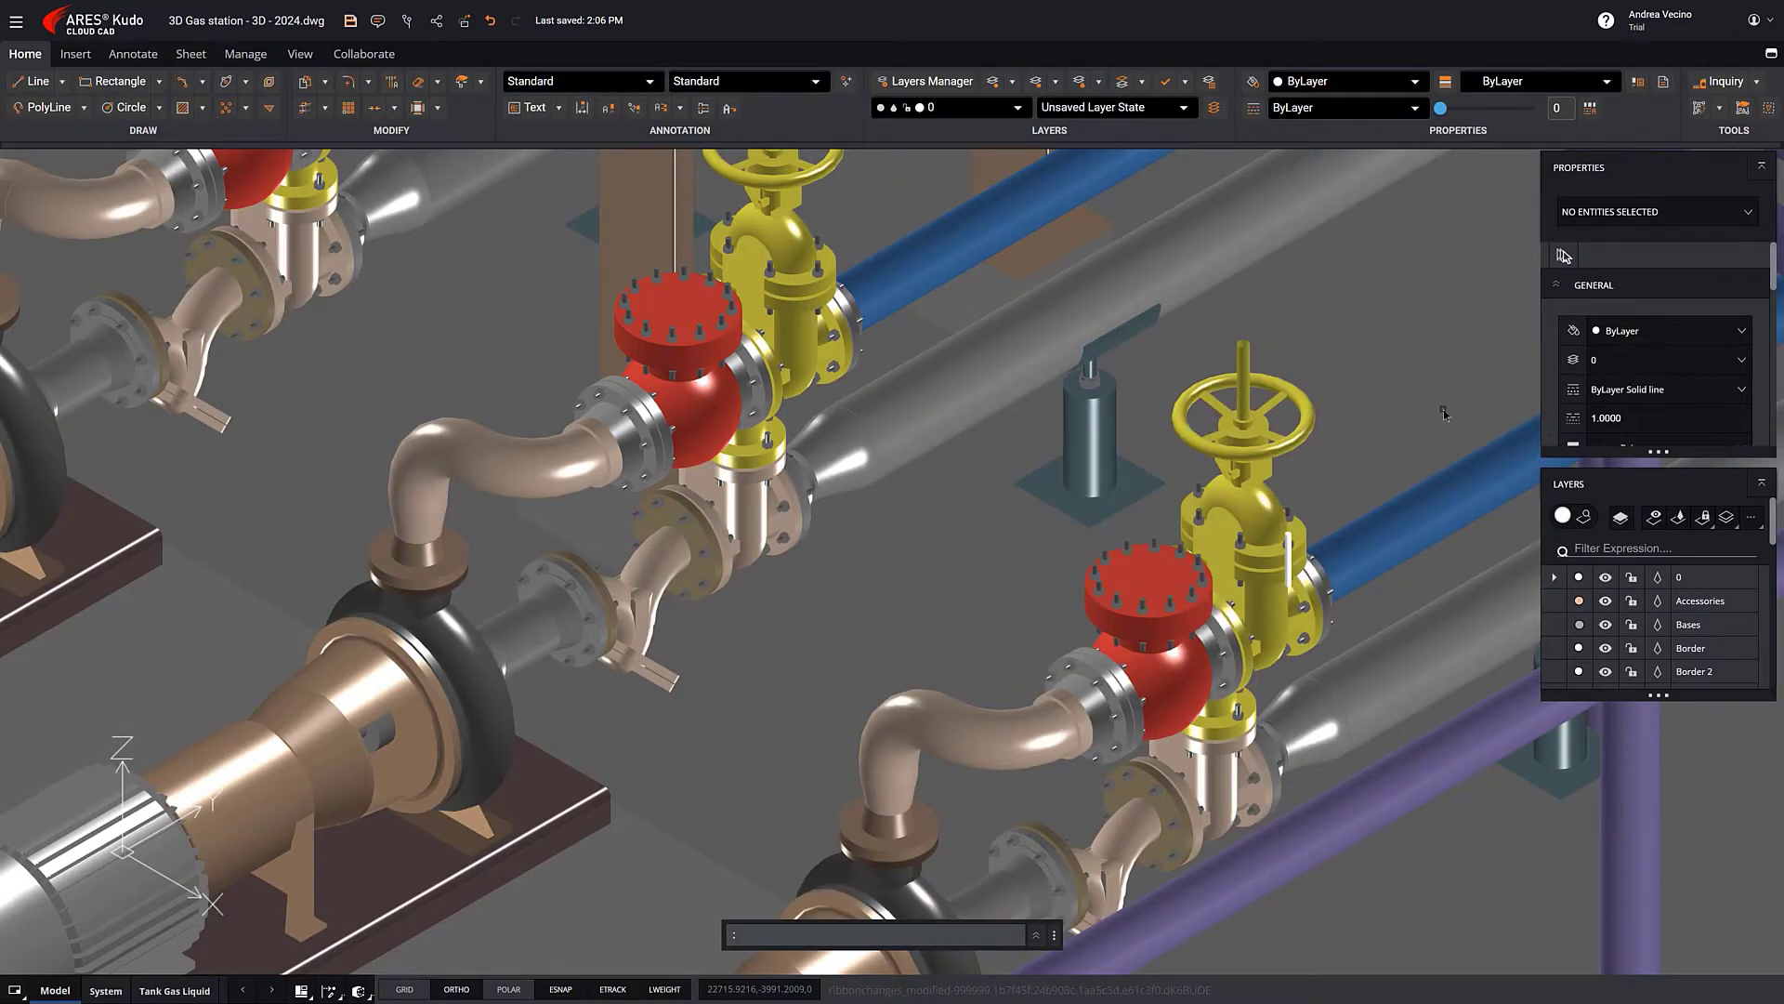
scroll(1353, 604, up, 3)
scroll(1387, 611, up, 4)
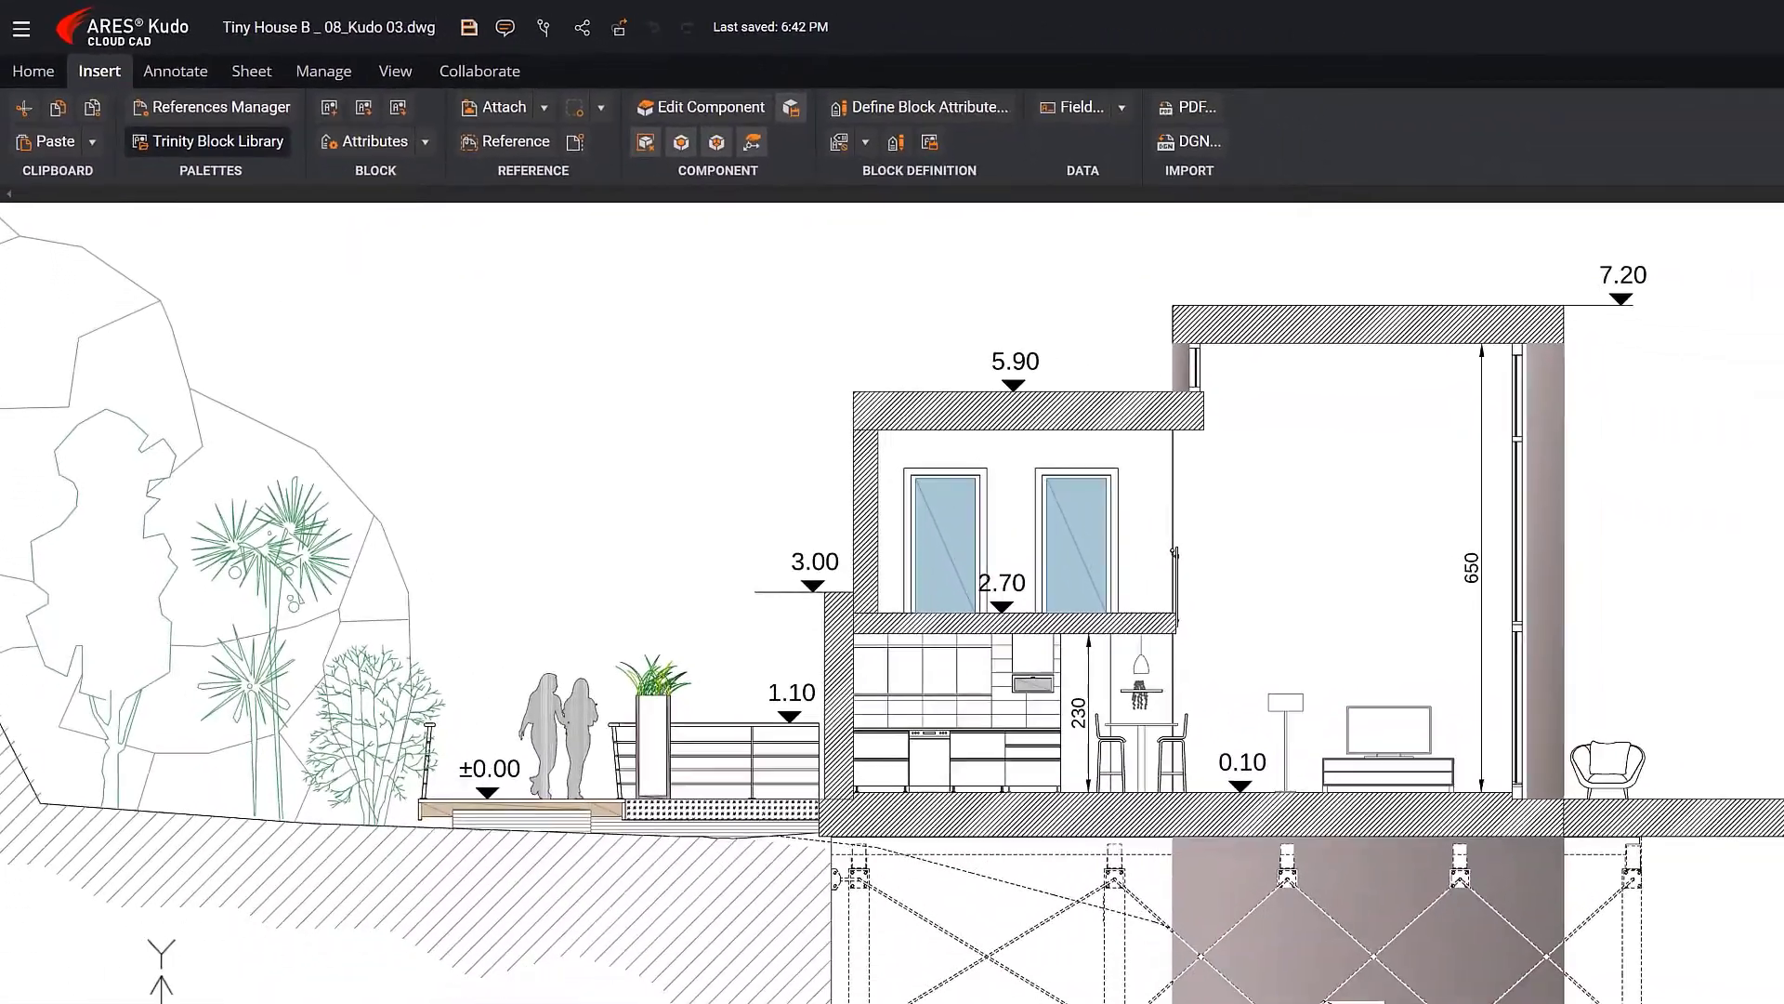
Insert a Jacuzzi block from the AEC Outdoor_new library right of the house, in elevation view
click(320, 218)
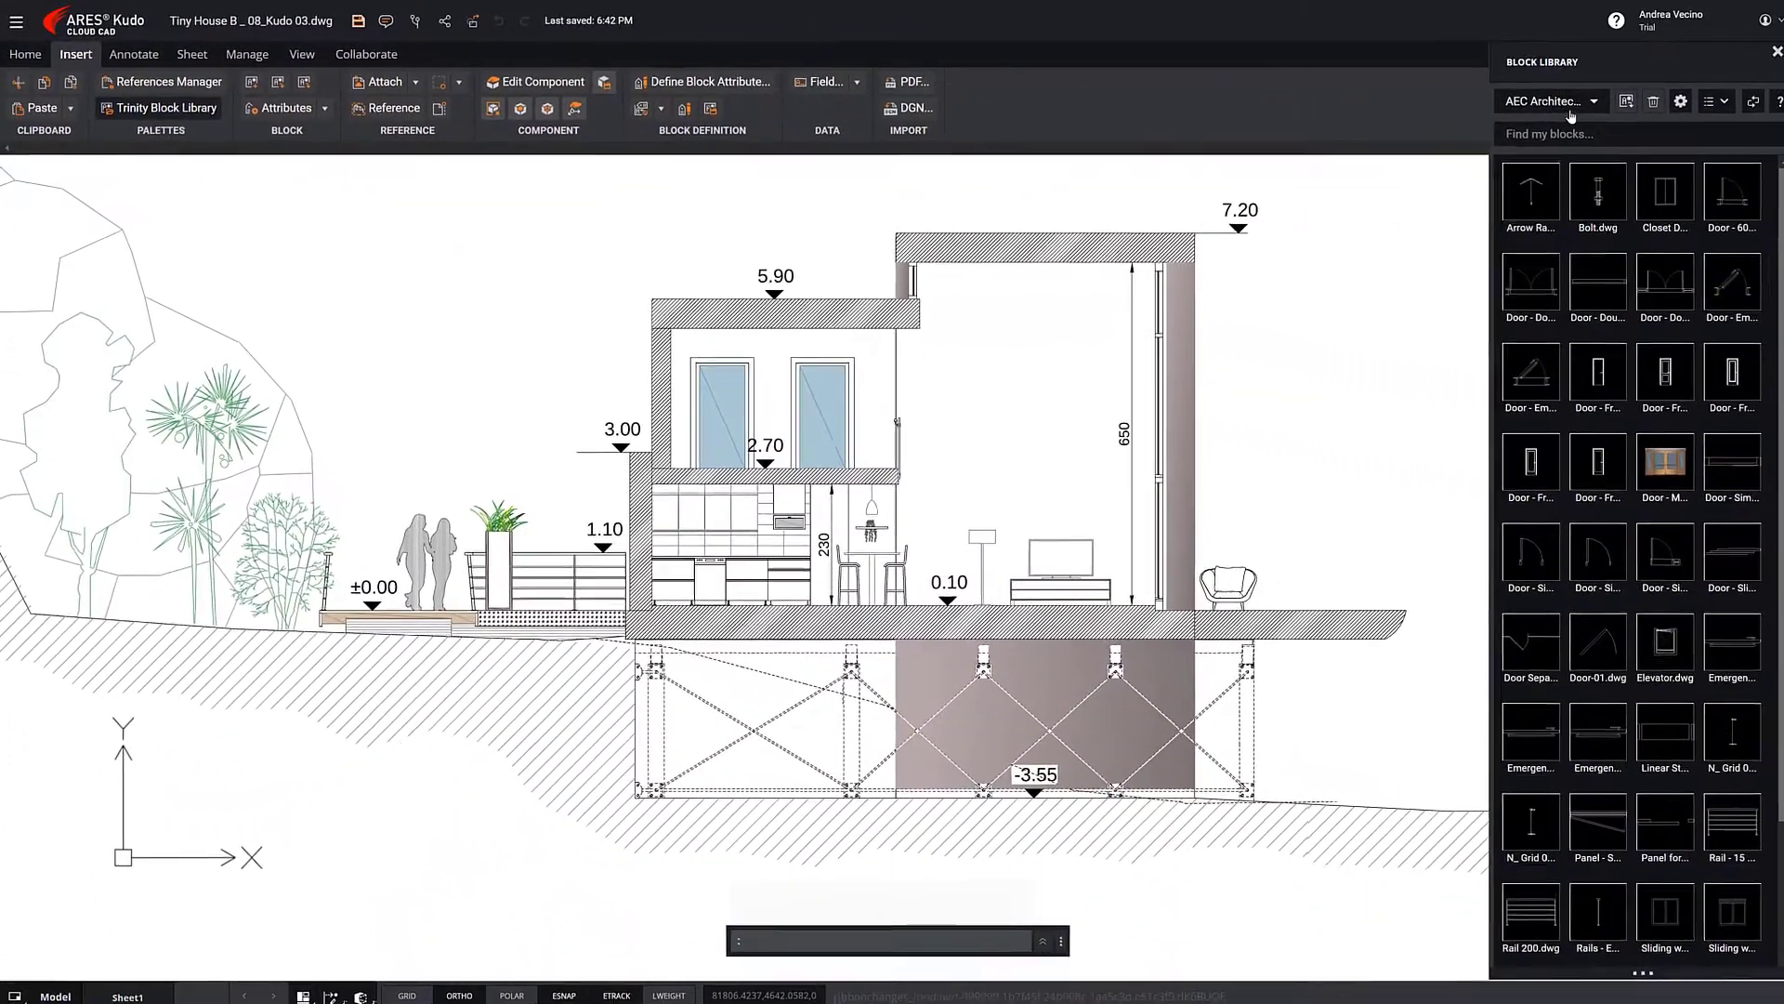
click(1542, 119)
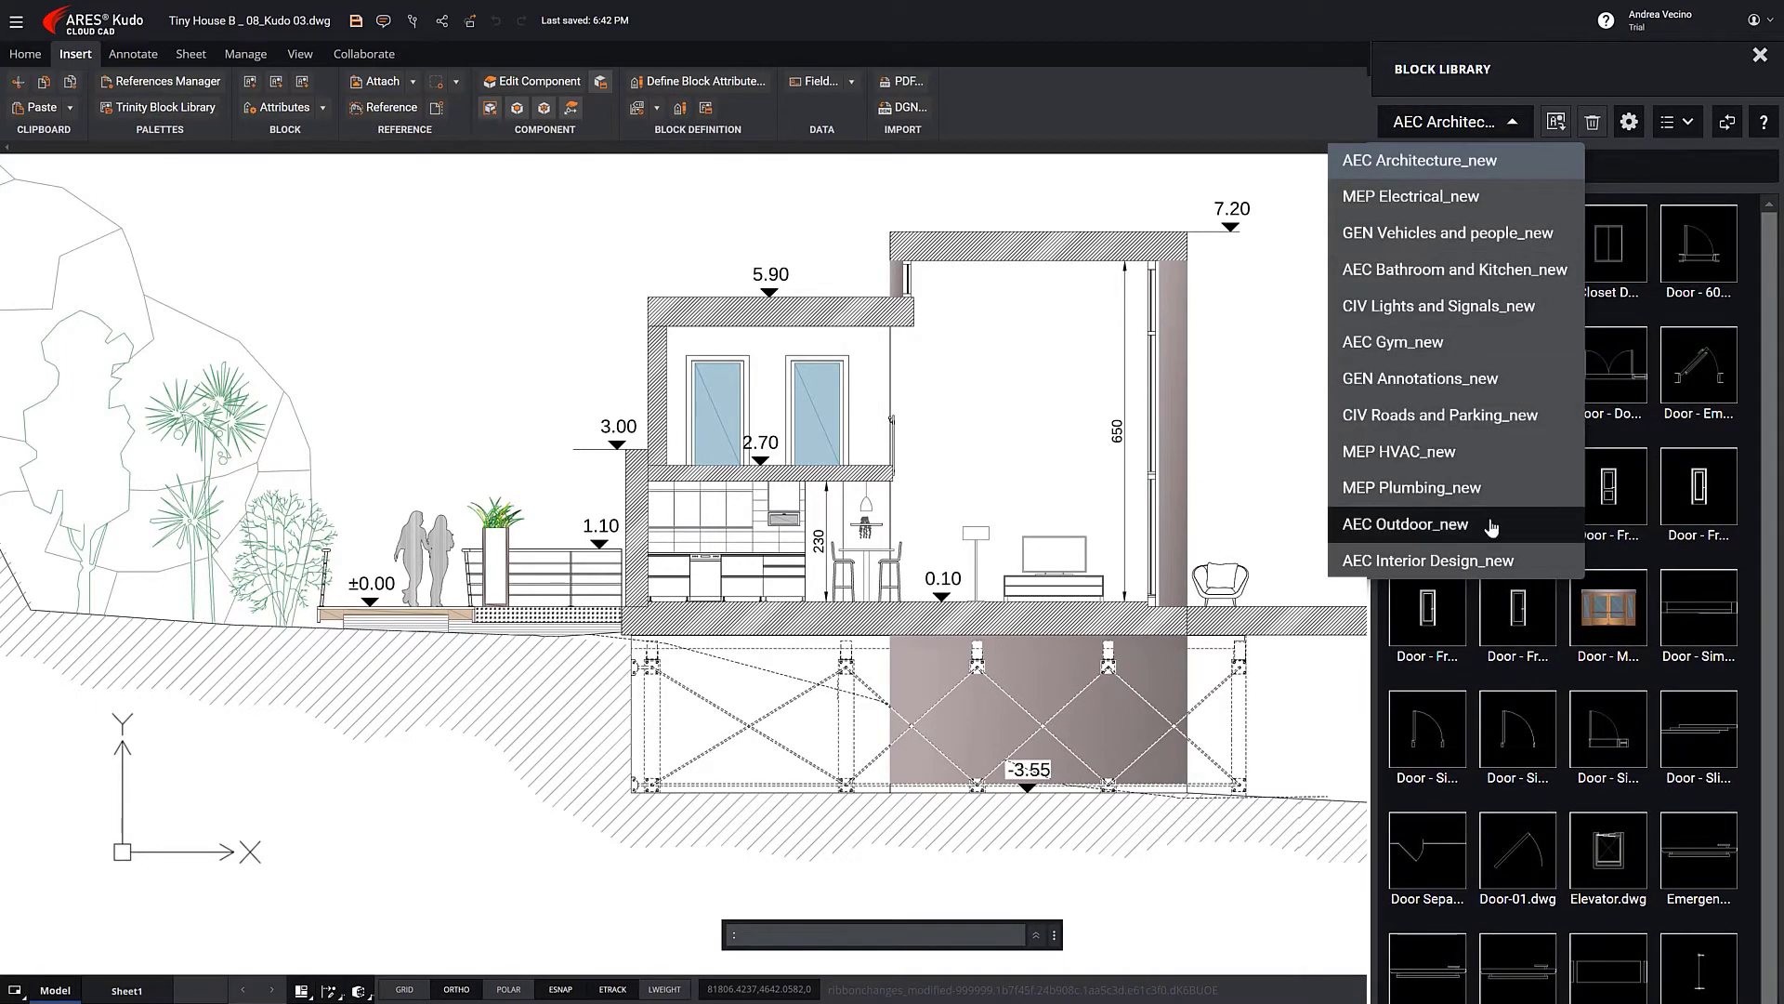
click(1394, 523)
drag(1650, 195, 1338, 572)
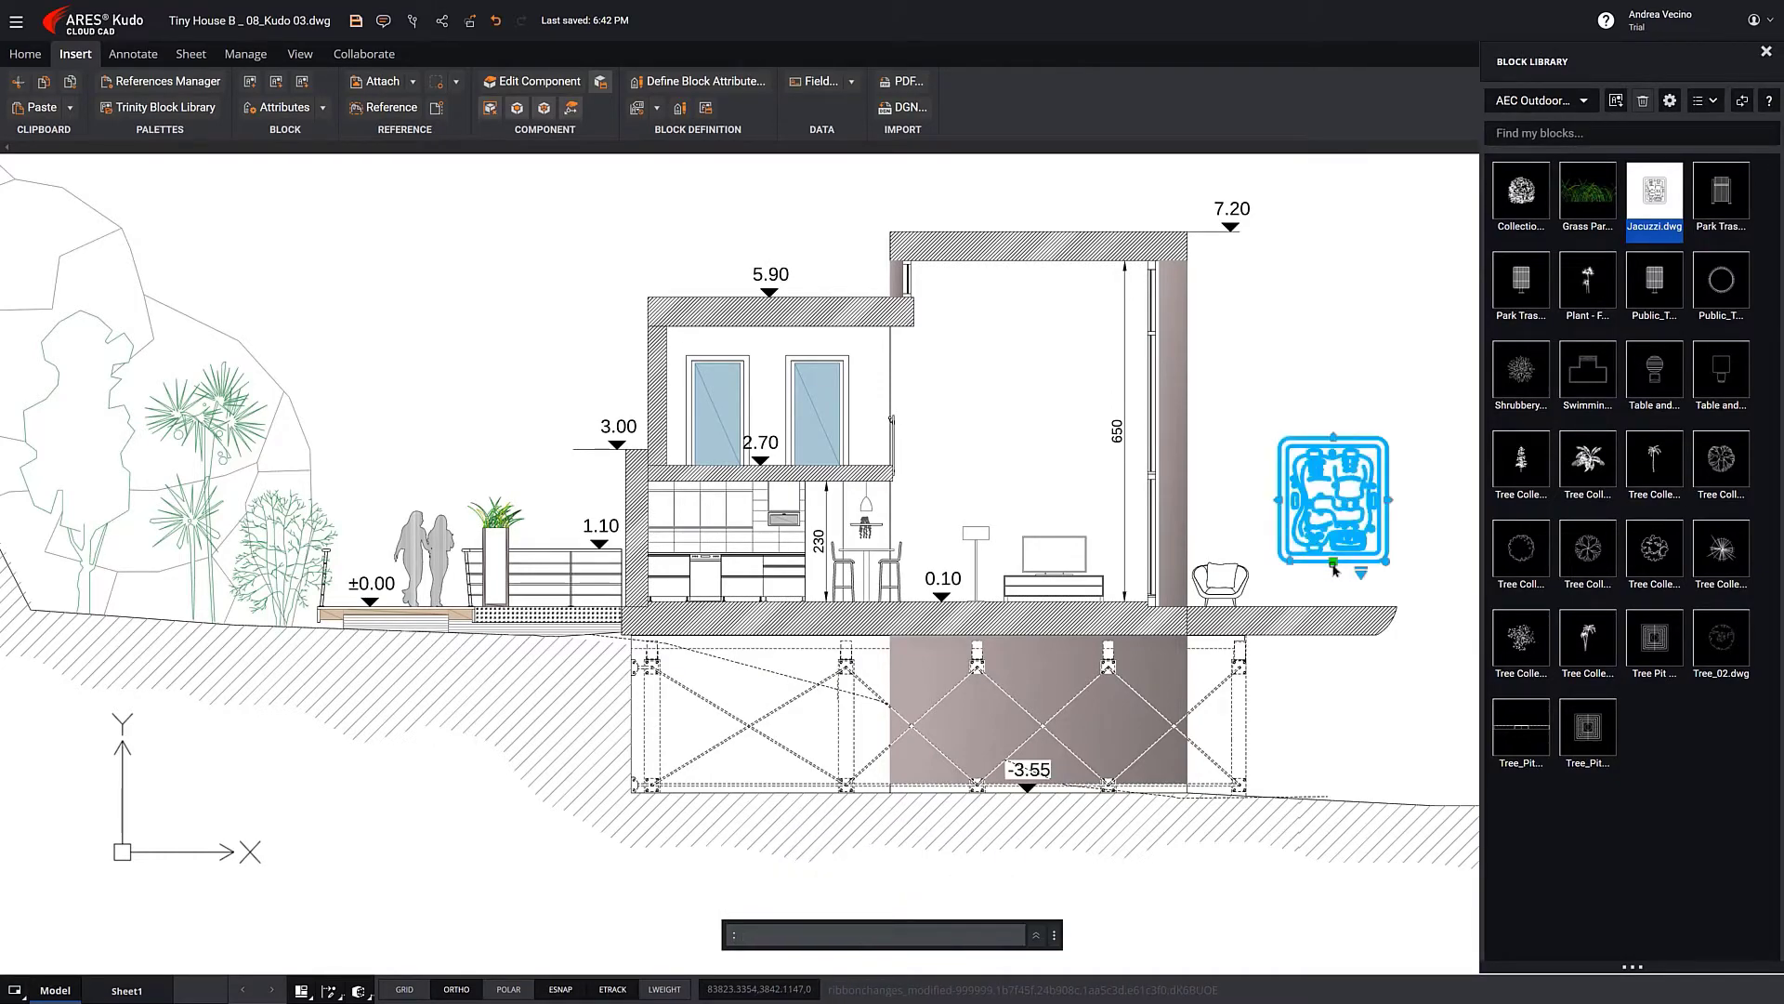
click(1362, 574)
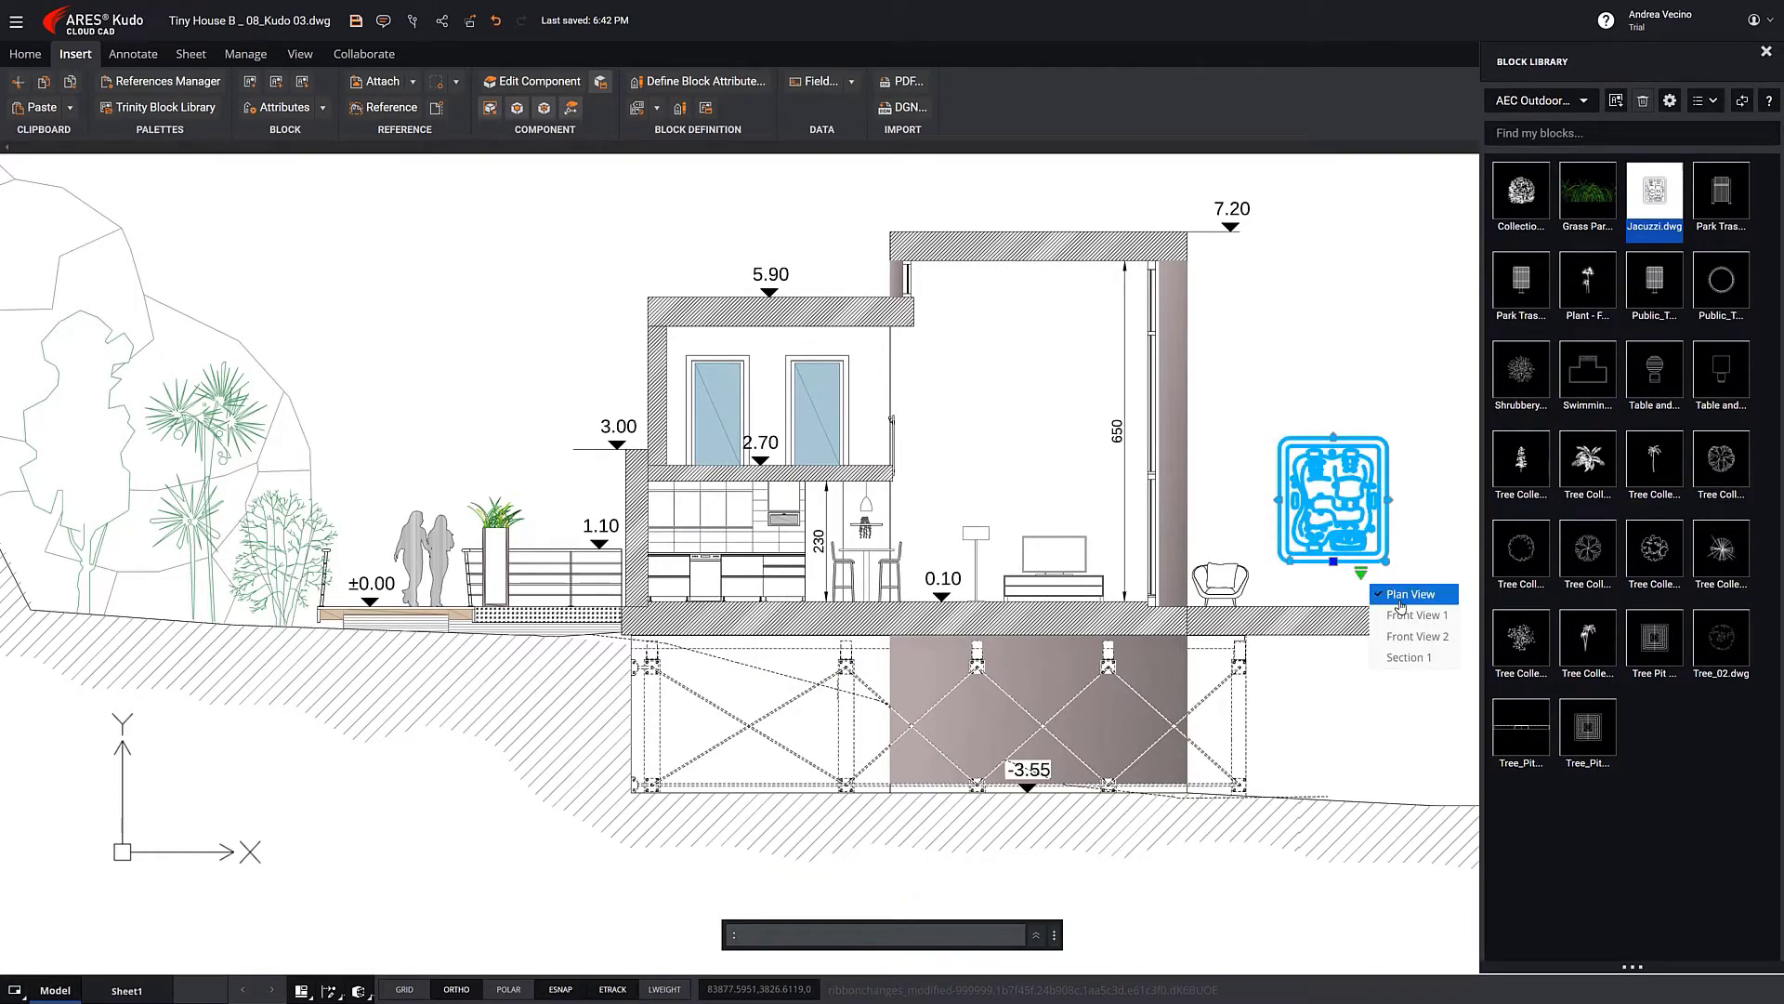
click(1407, 658)
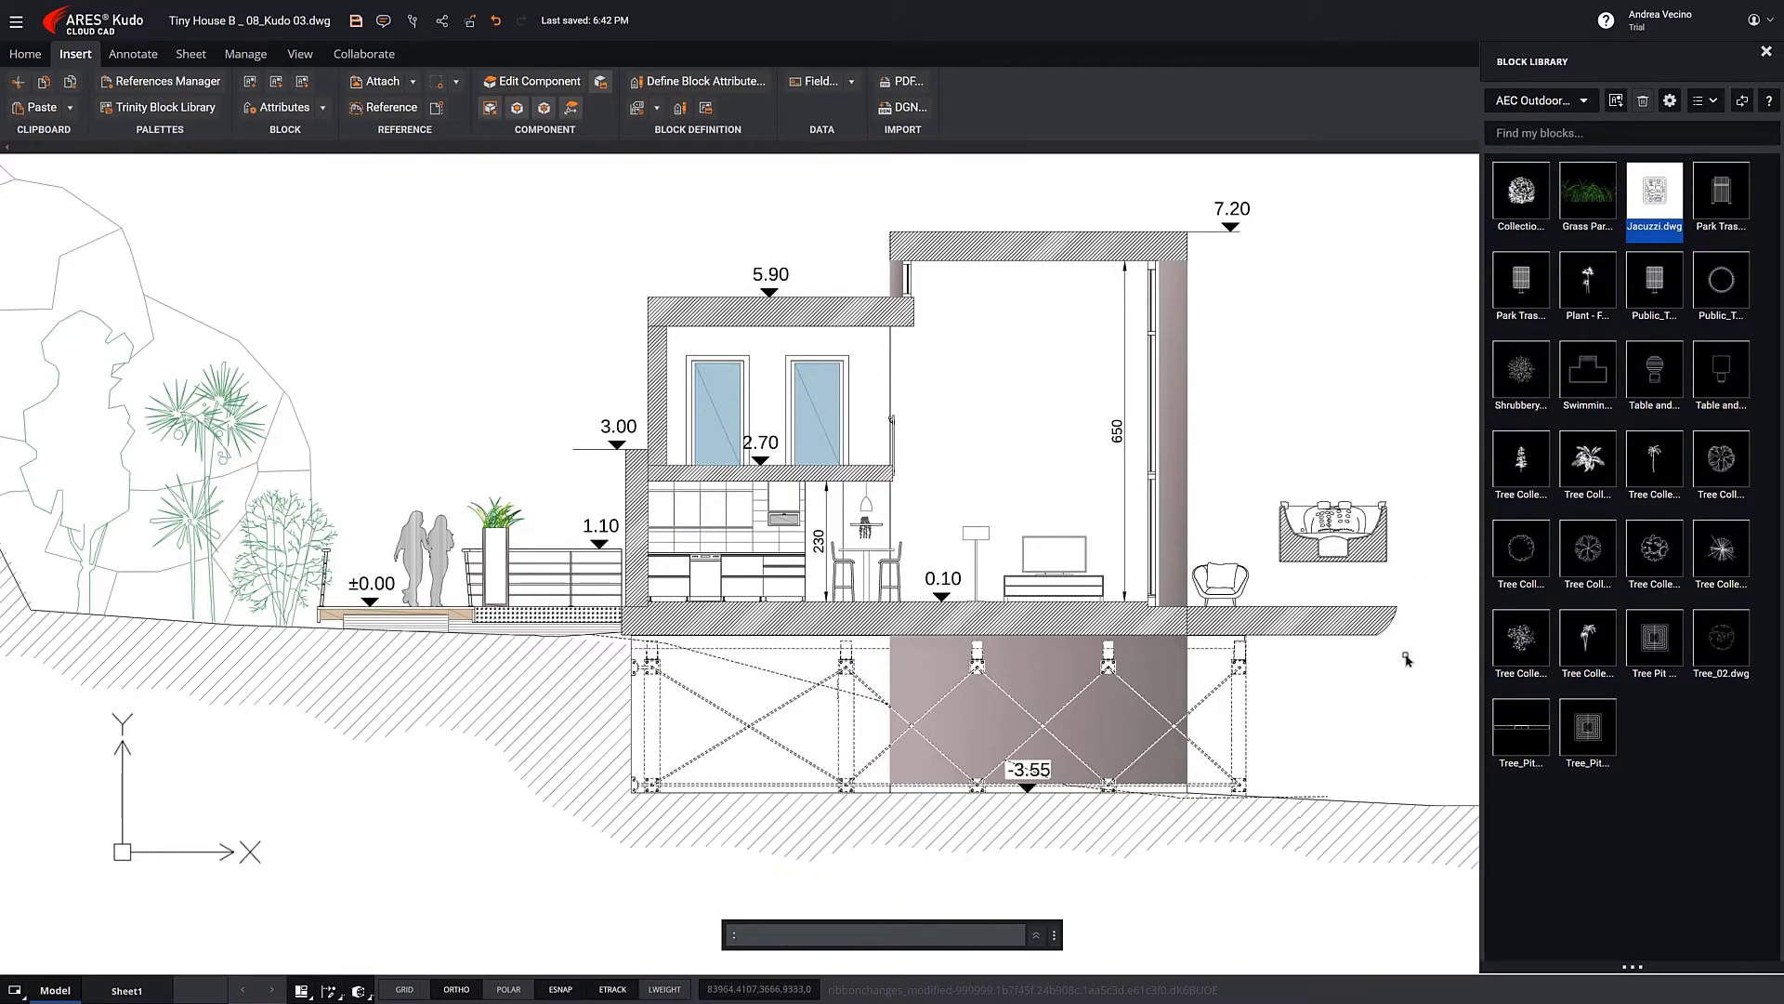
Move the Jacuzzi onto the terrace slab and switch the kitchen cabinet to 3 Drawers - Front
click(1337, 567)
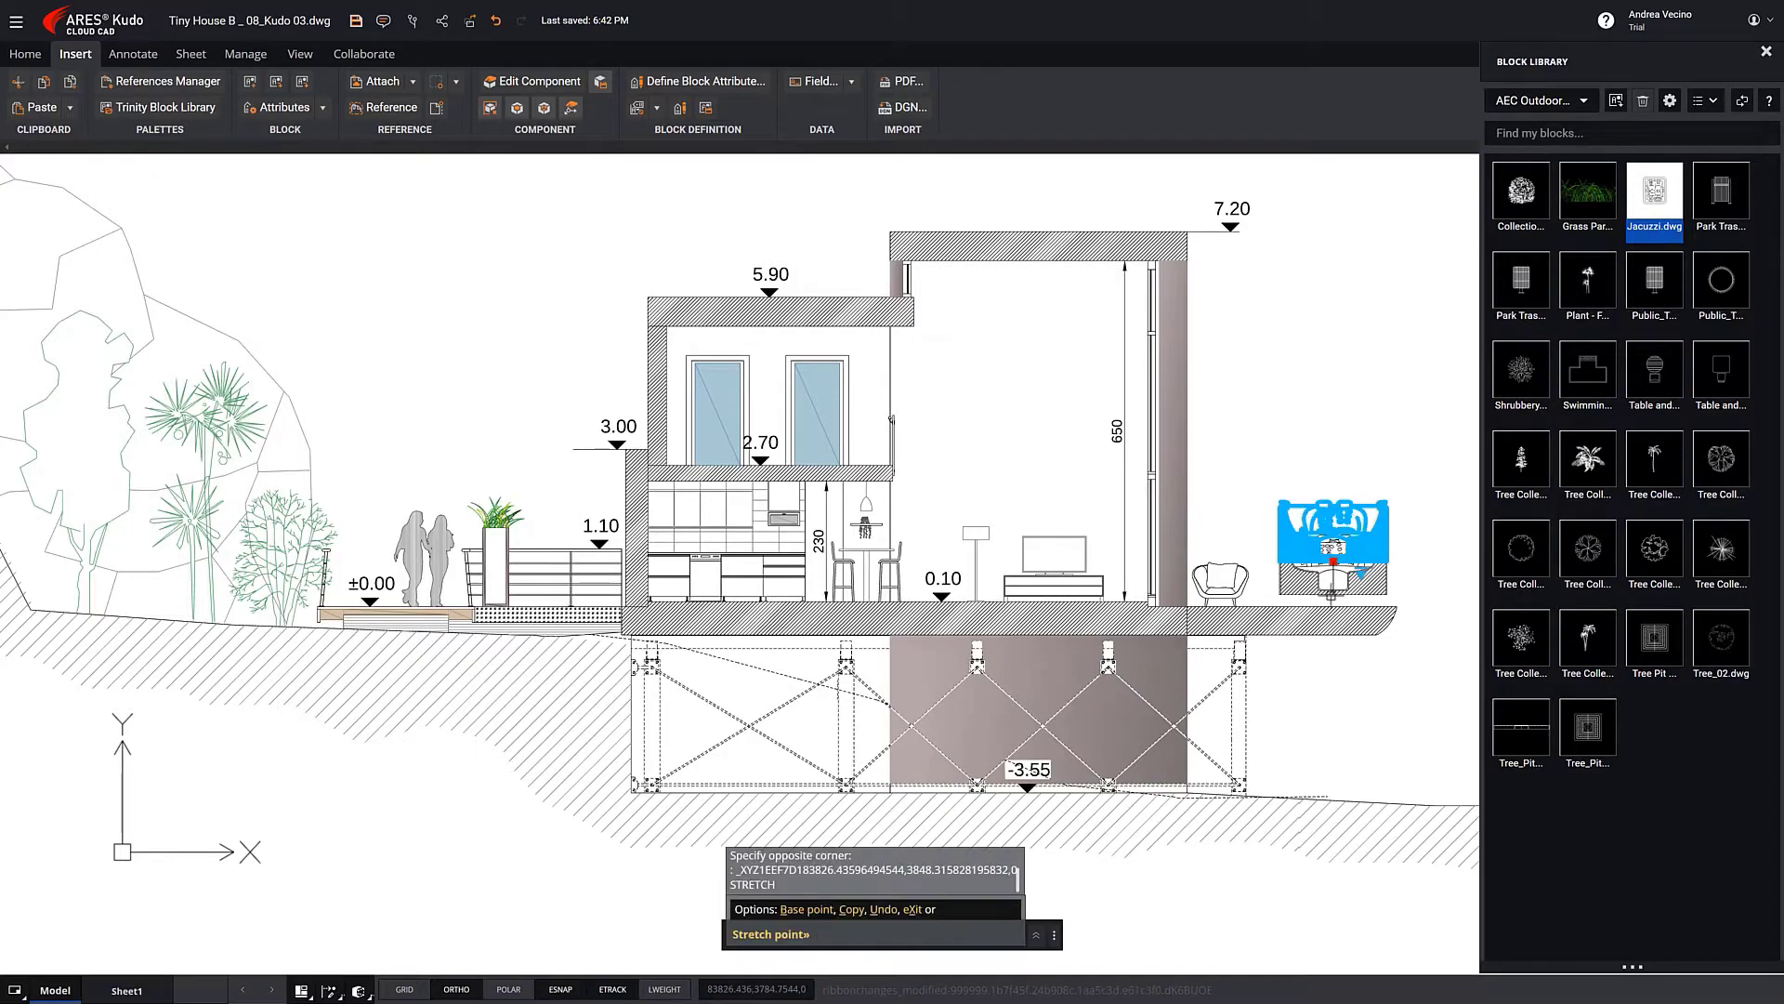
click(1332, 606)
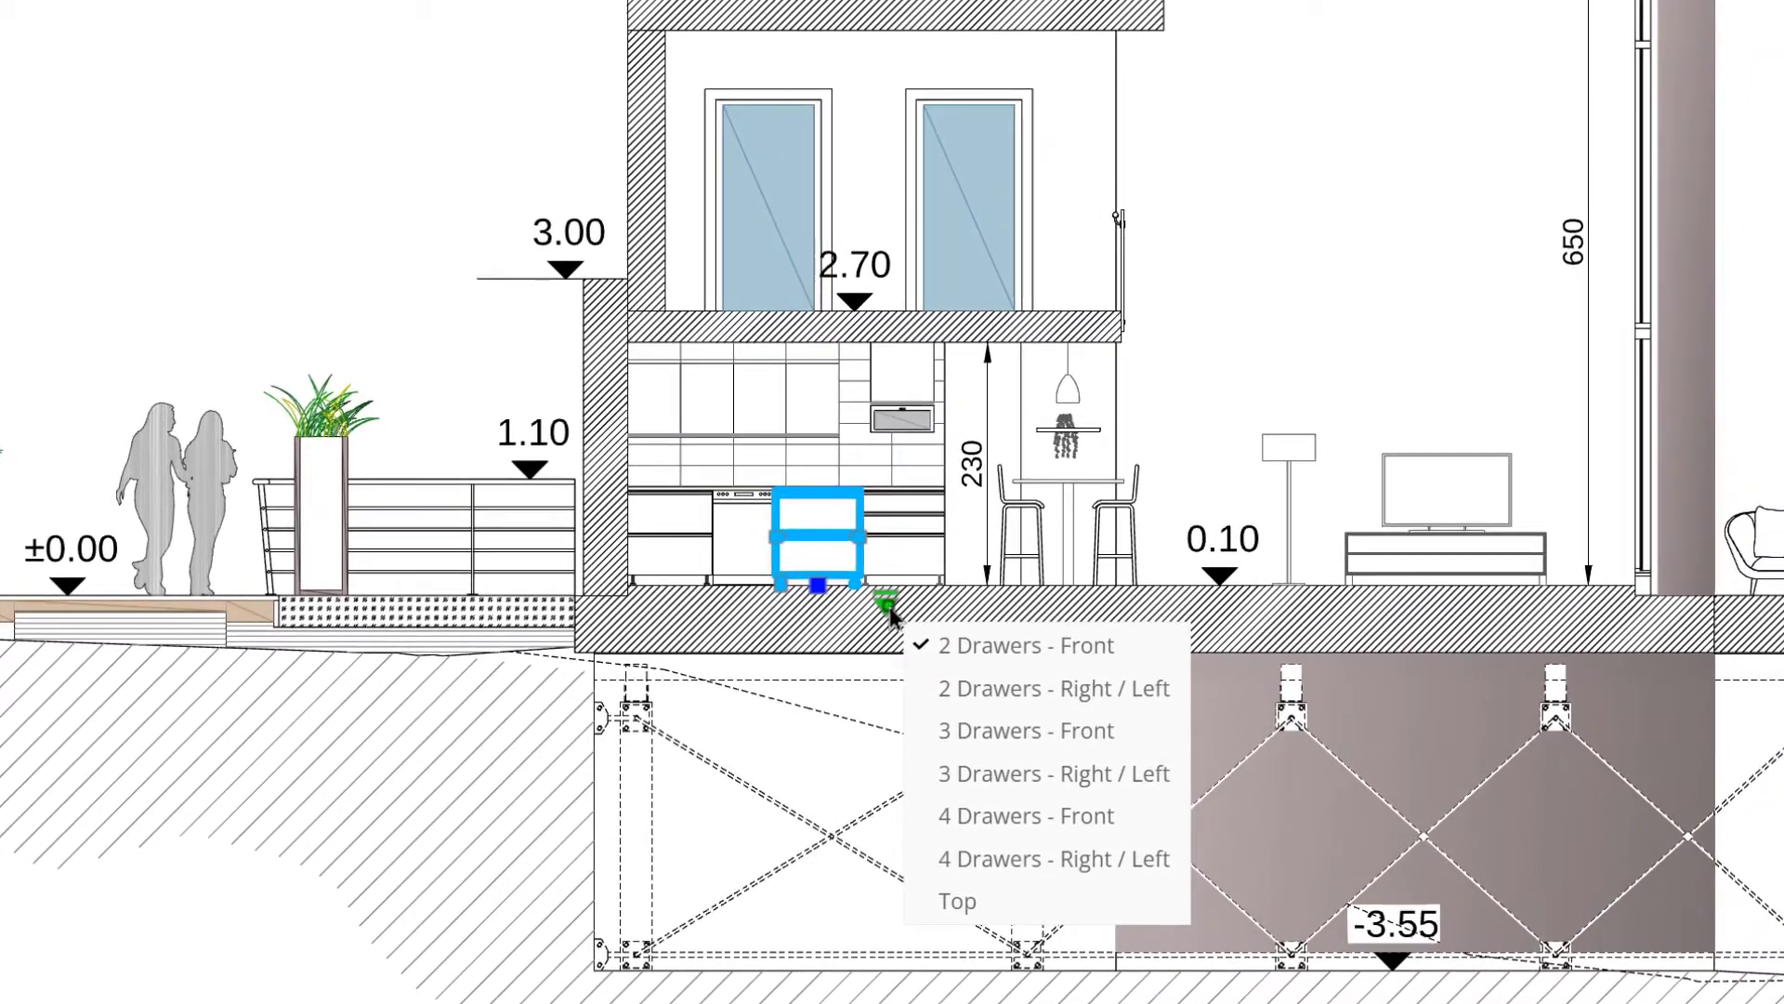
click(987, 739)
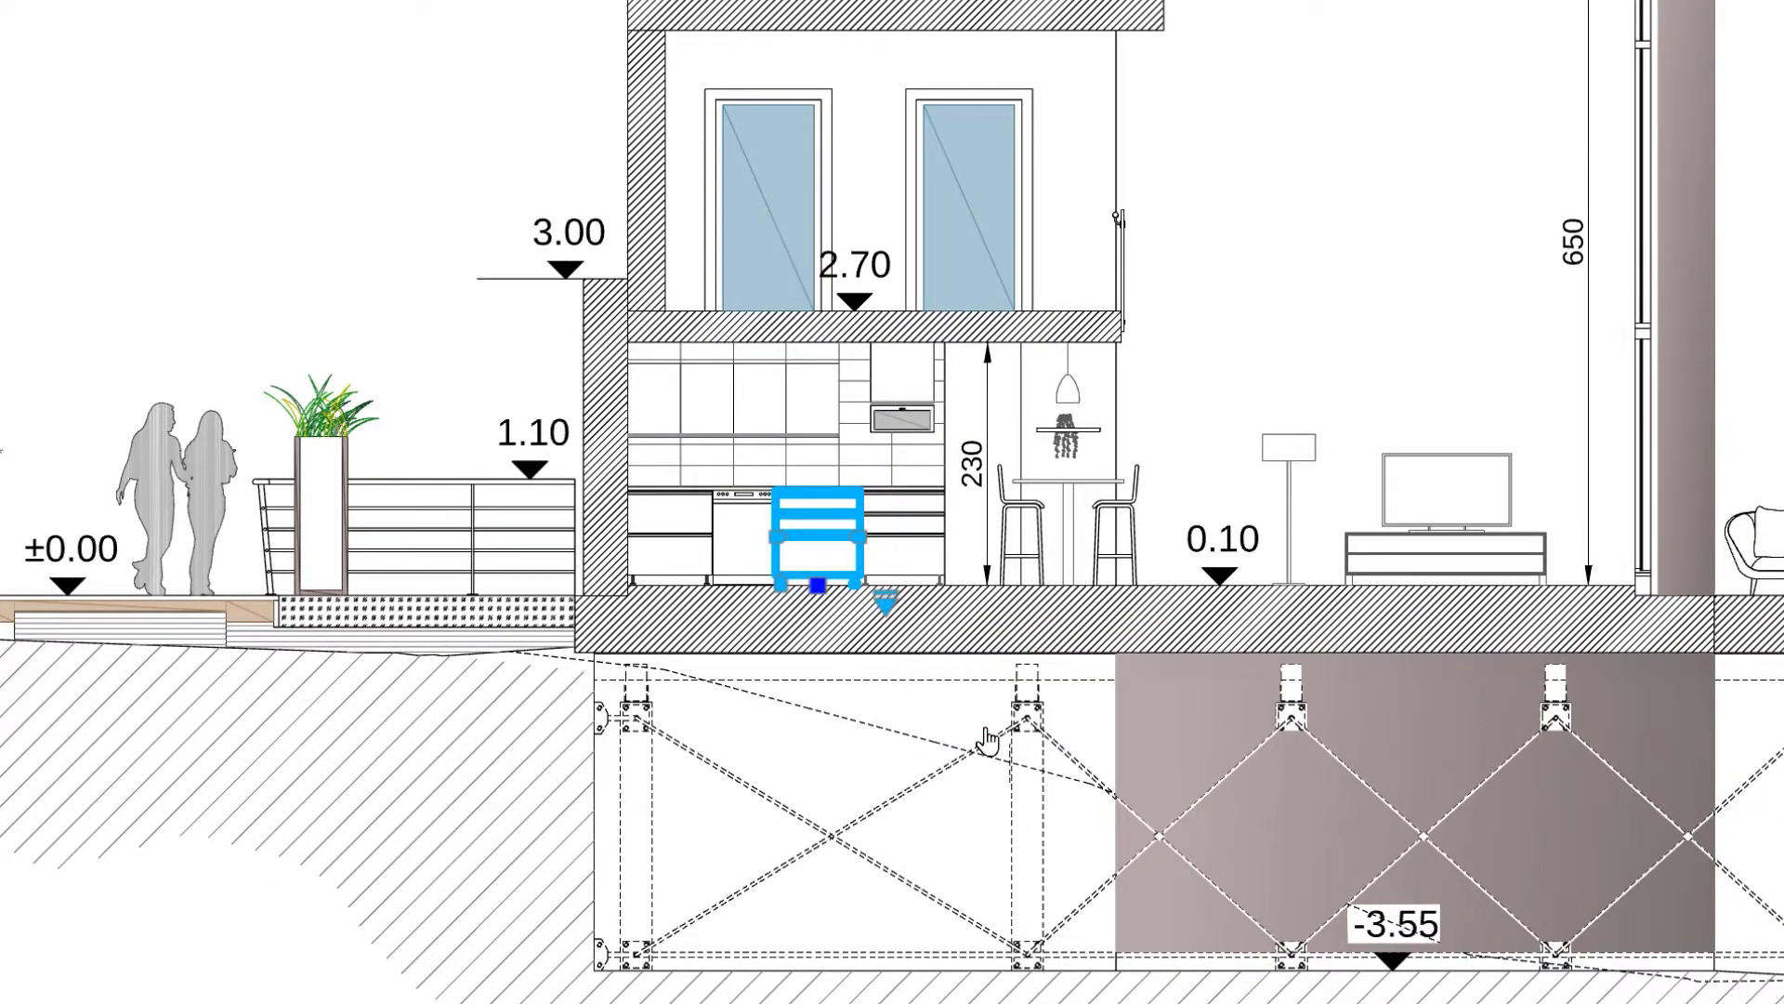
click(987, 739)
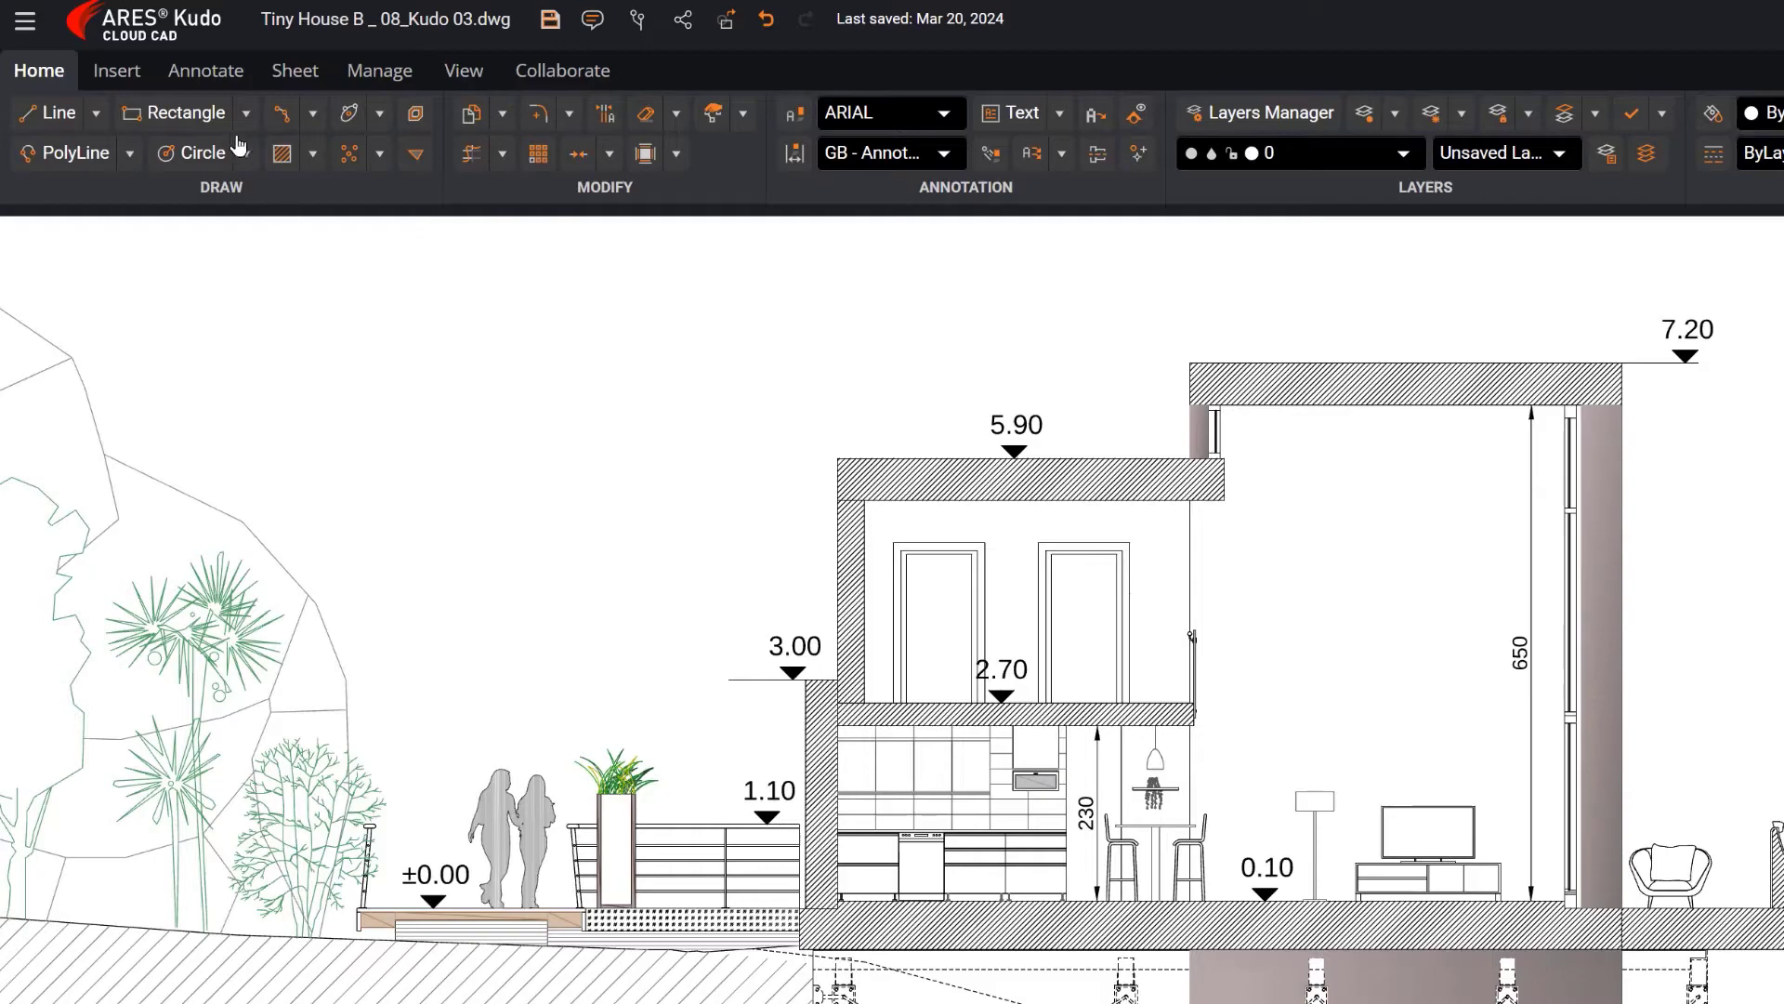
Add a linear dimension (566) between the top roof slab's two end points
click(212, 72)
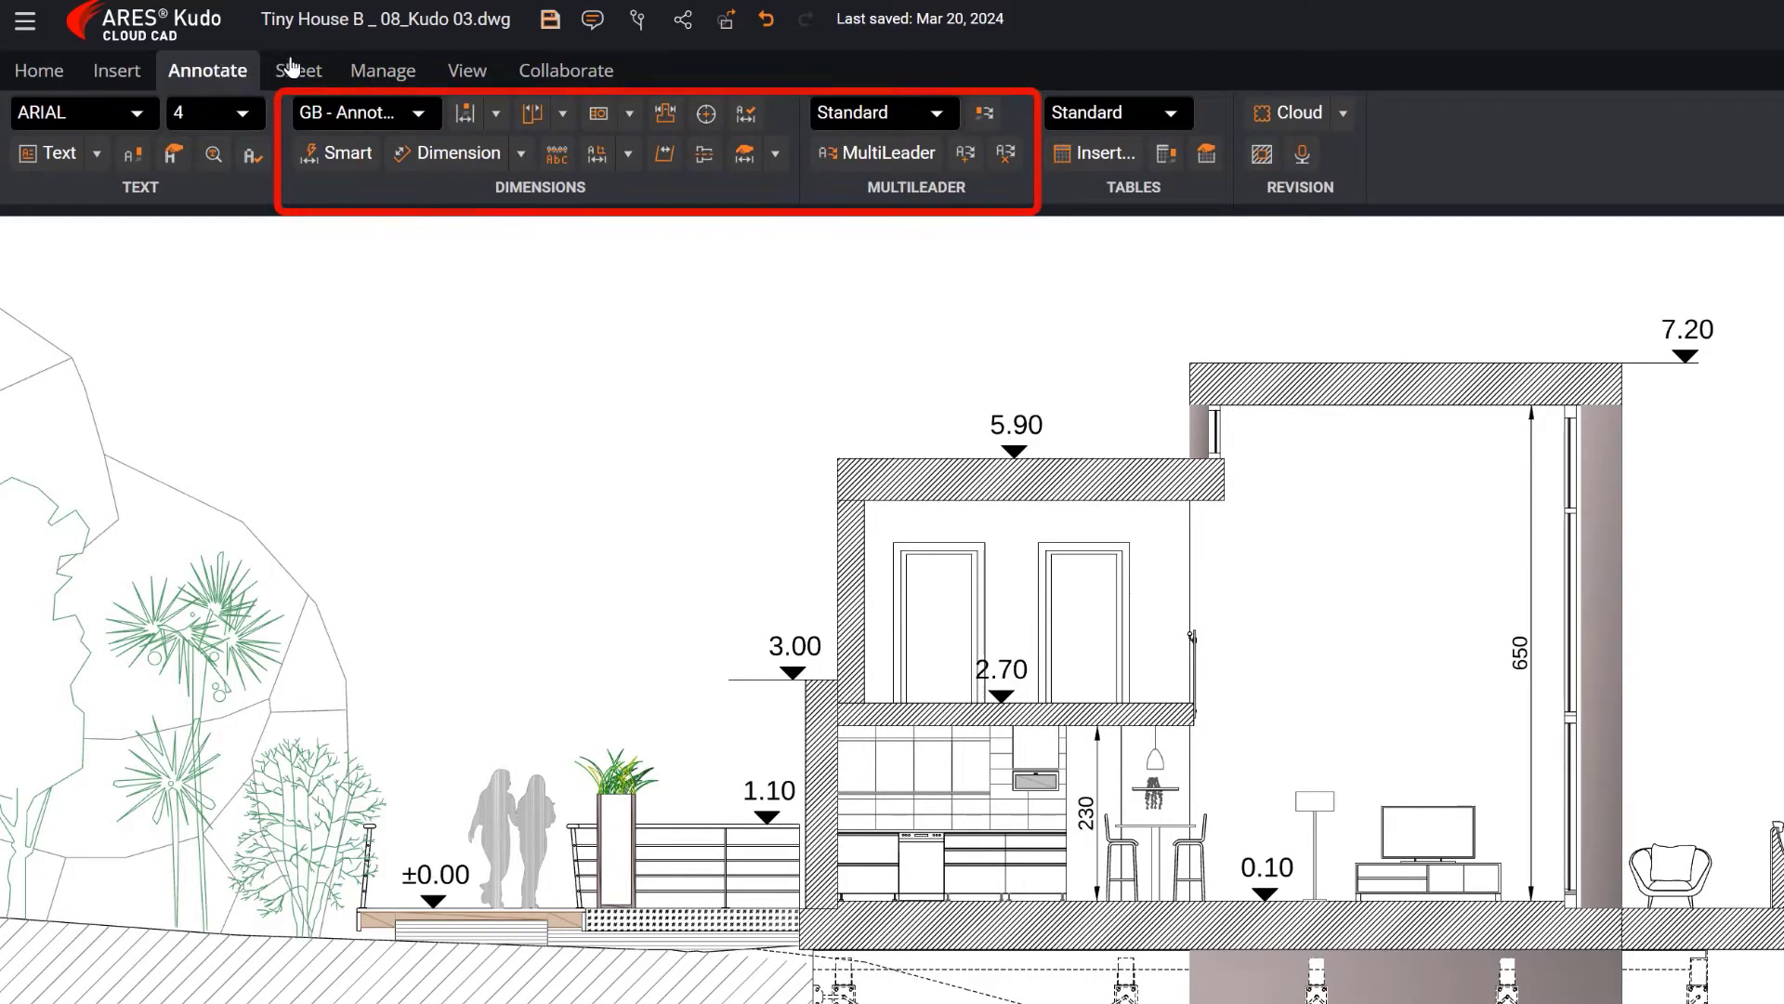
click(520, 154)
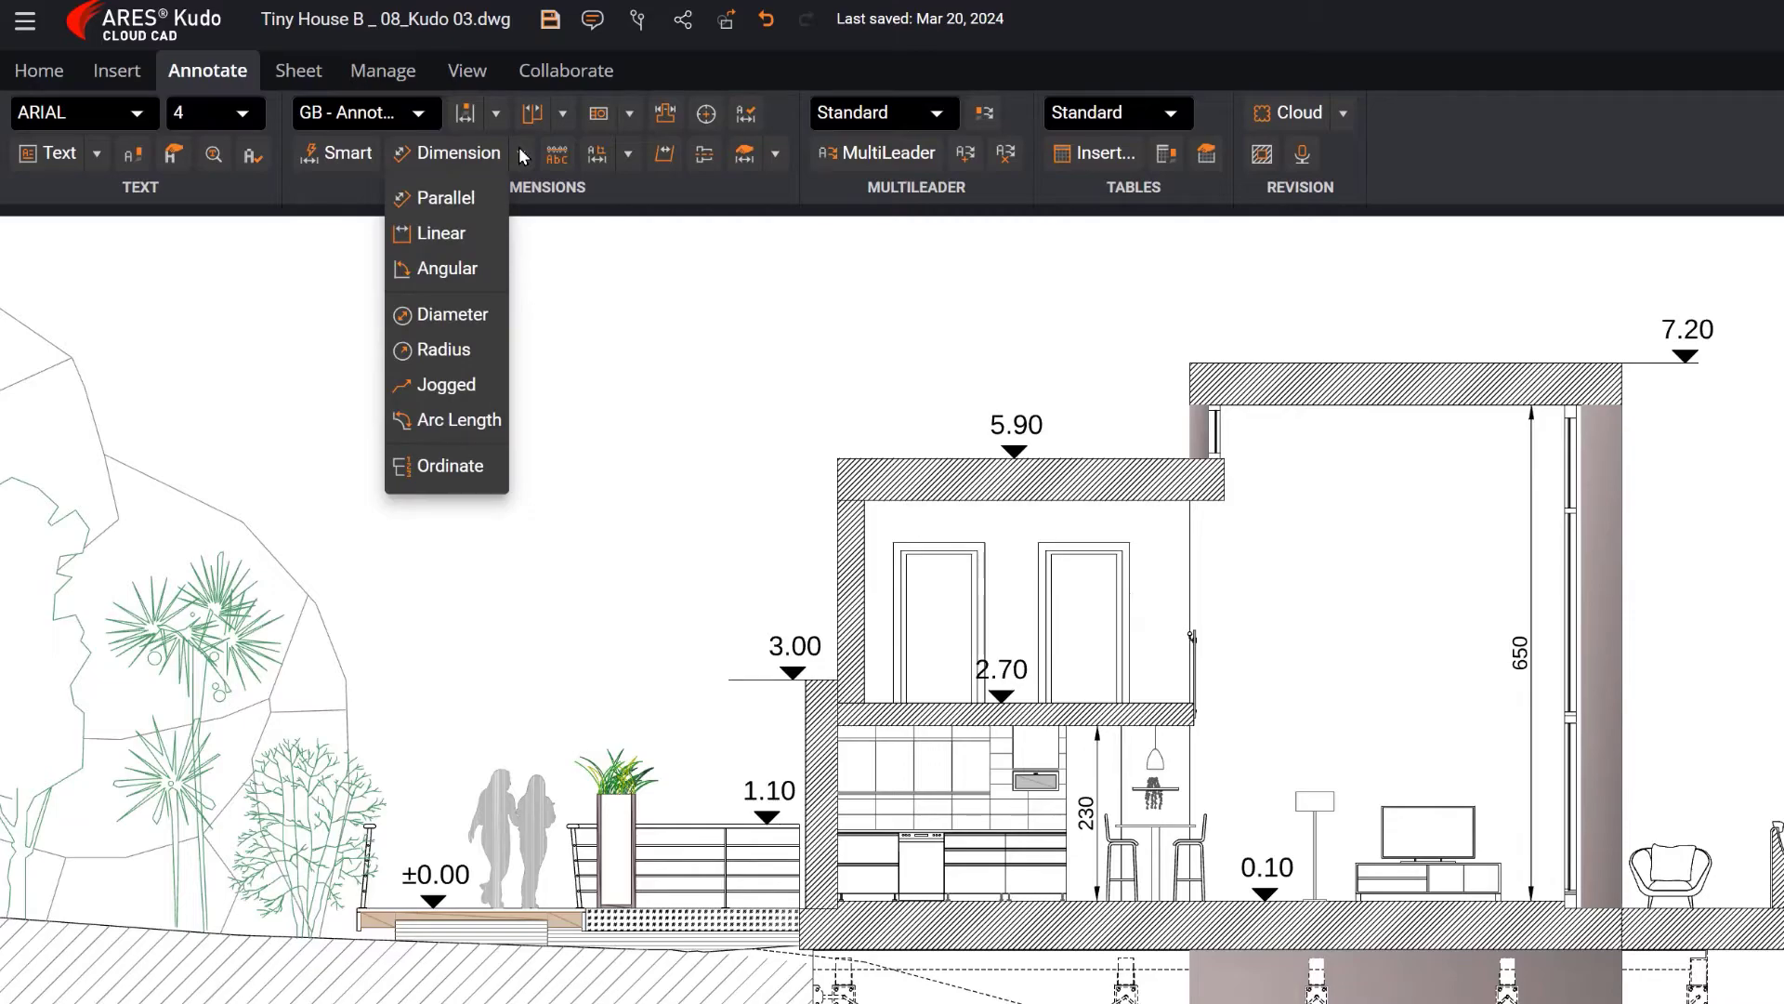
click(445, 232)
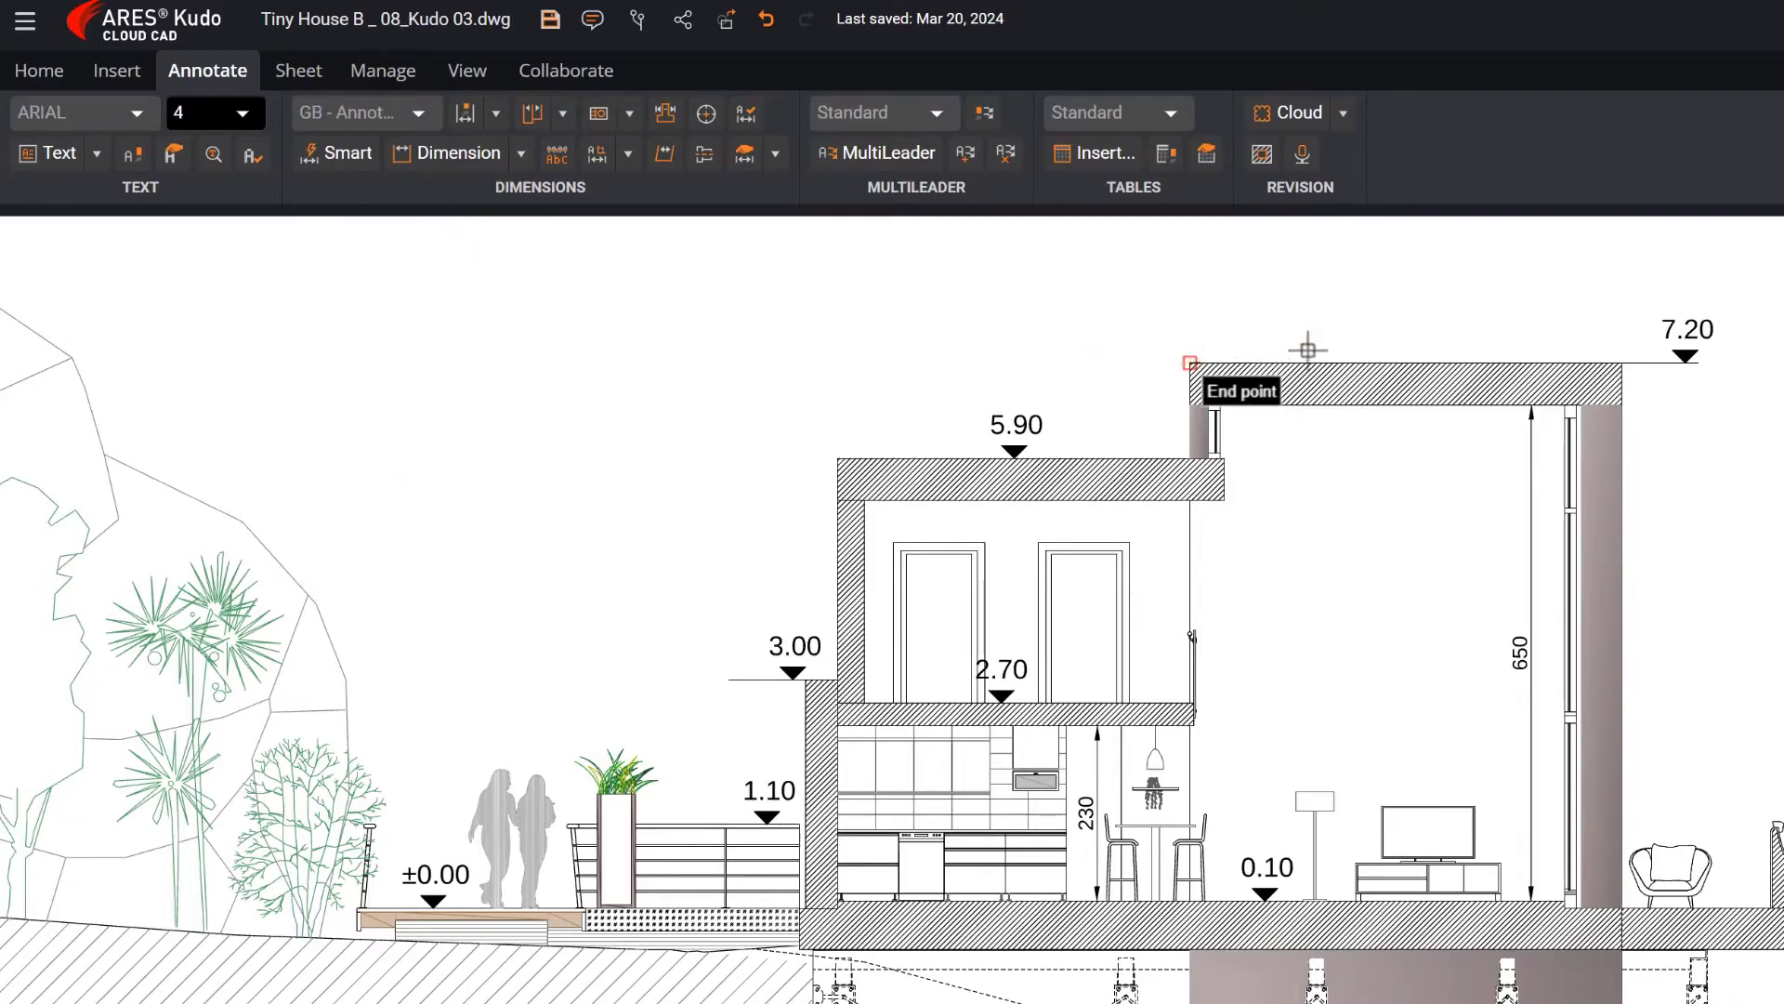
click(1192, 362)
click(1621, 364)
click(1487, 325)
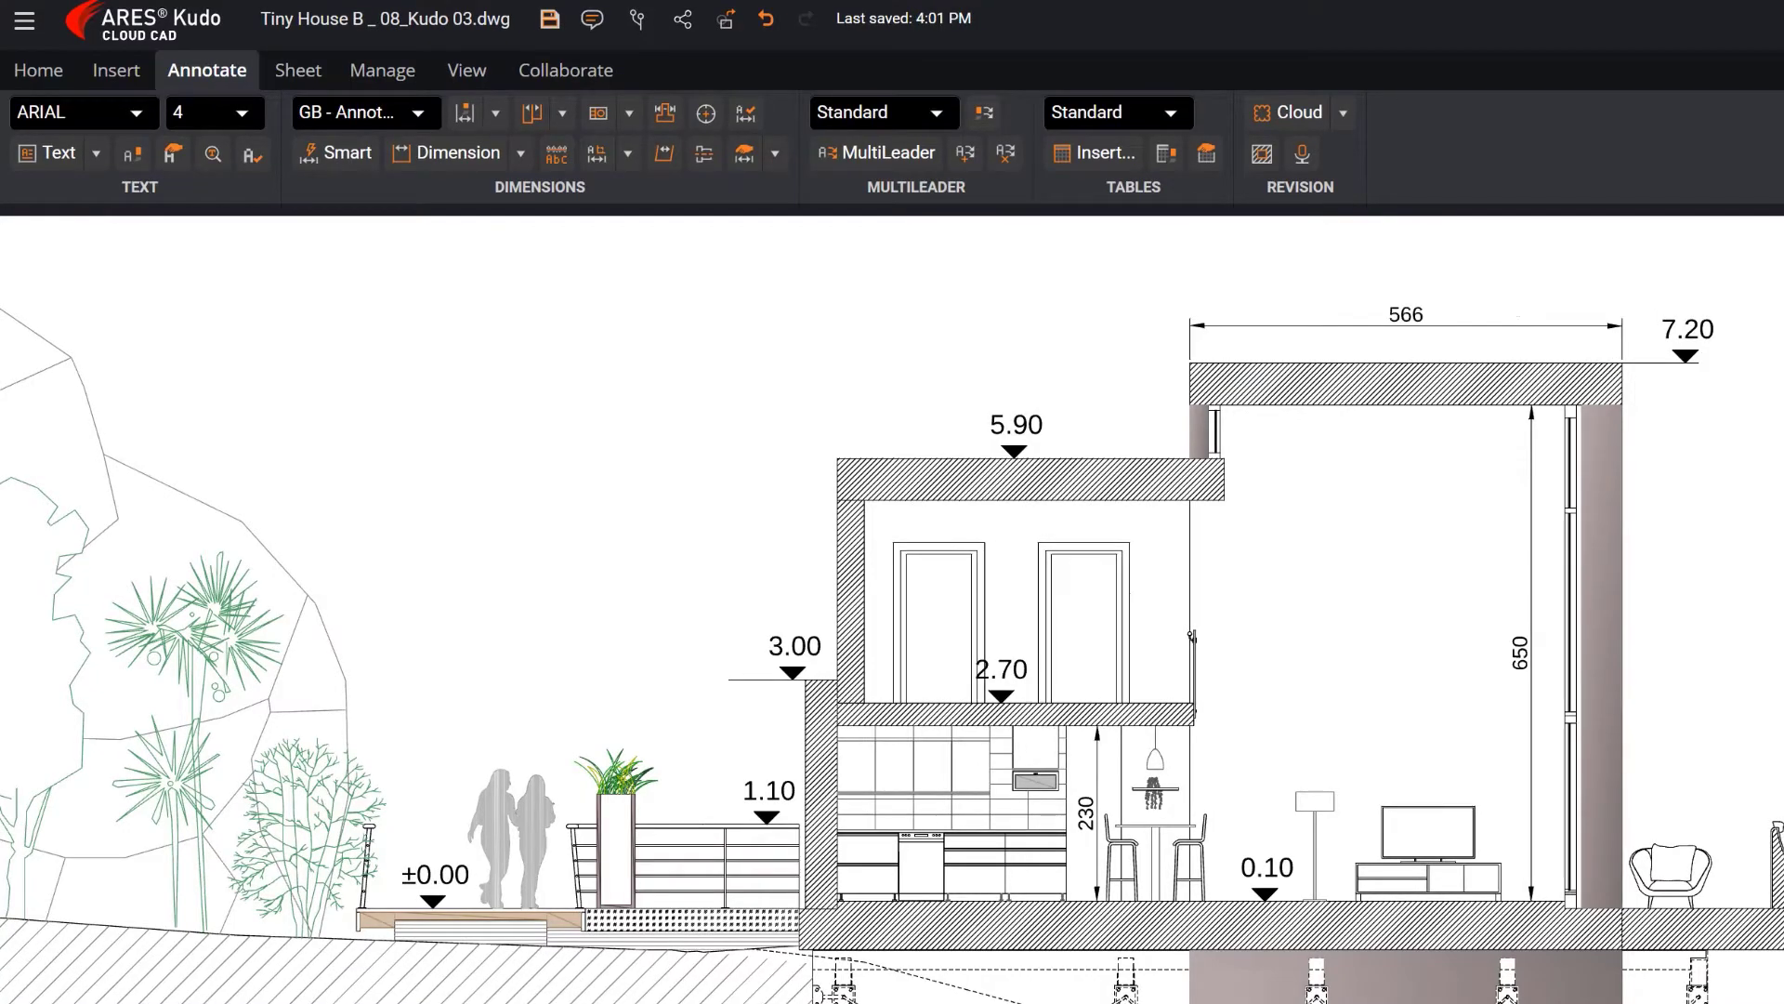
Change the dimension text from 566 to 565
double_click(1496, 330)
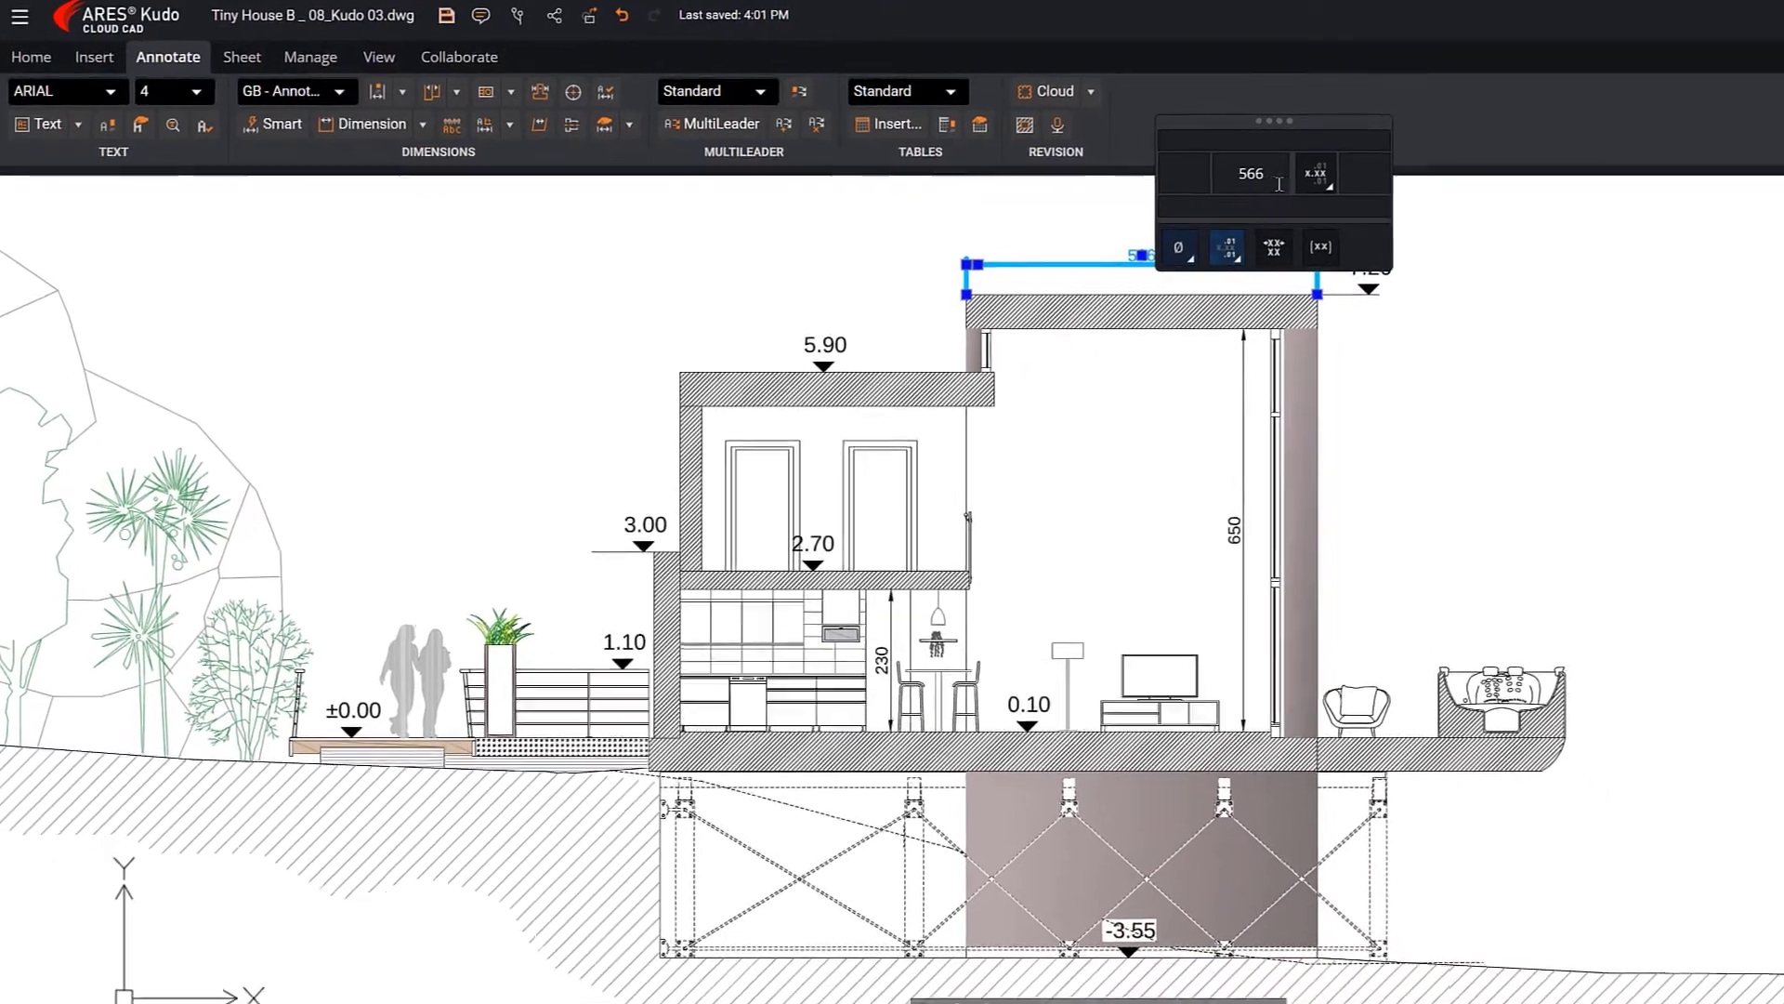
key(BackSpace)
text(5)
key(Return)
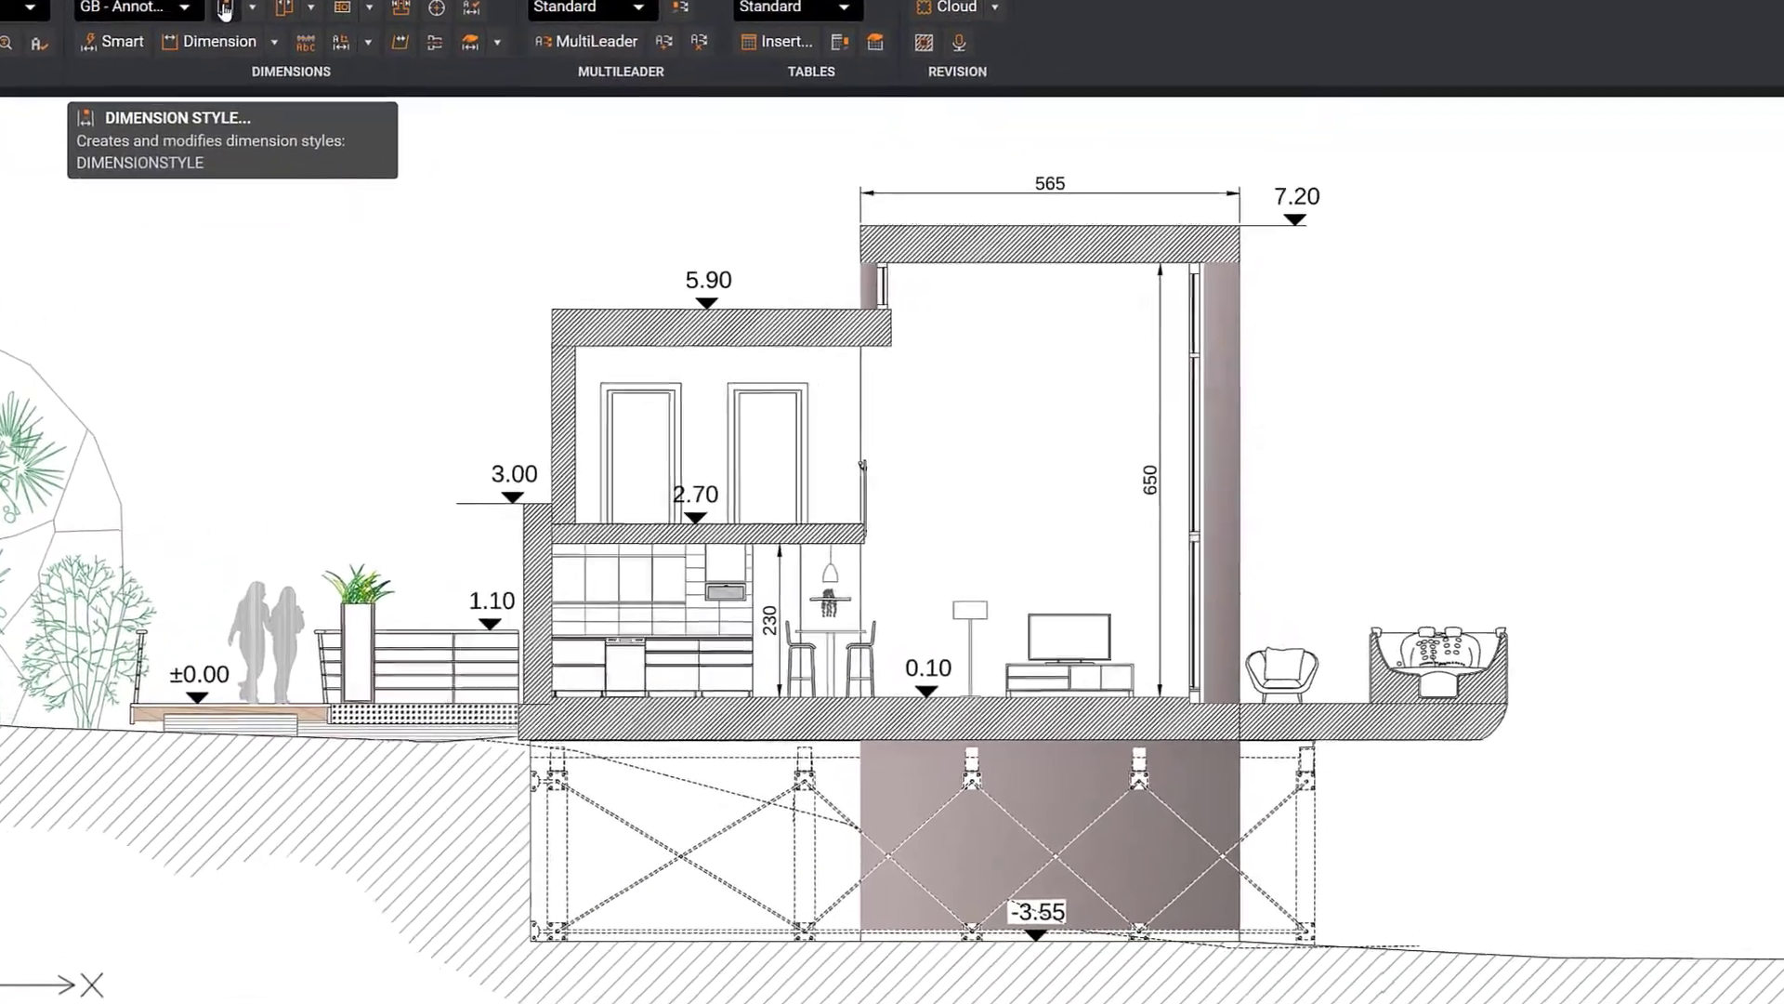
click(224, 9)
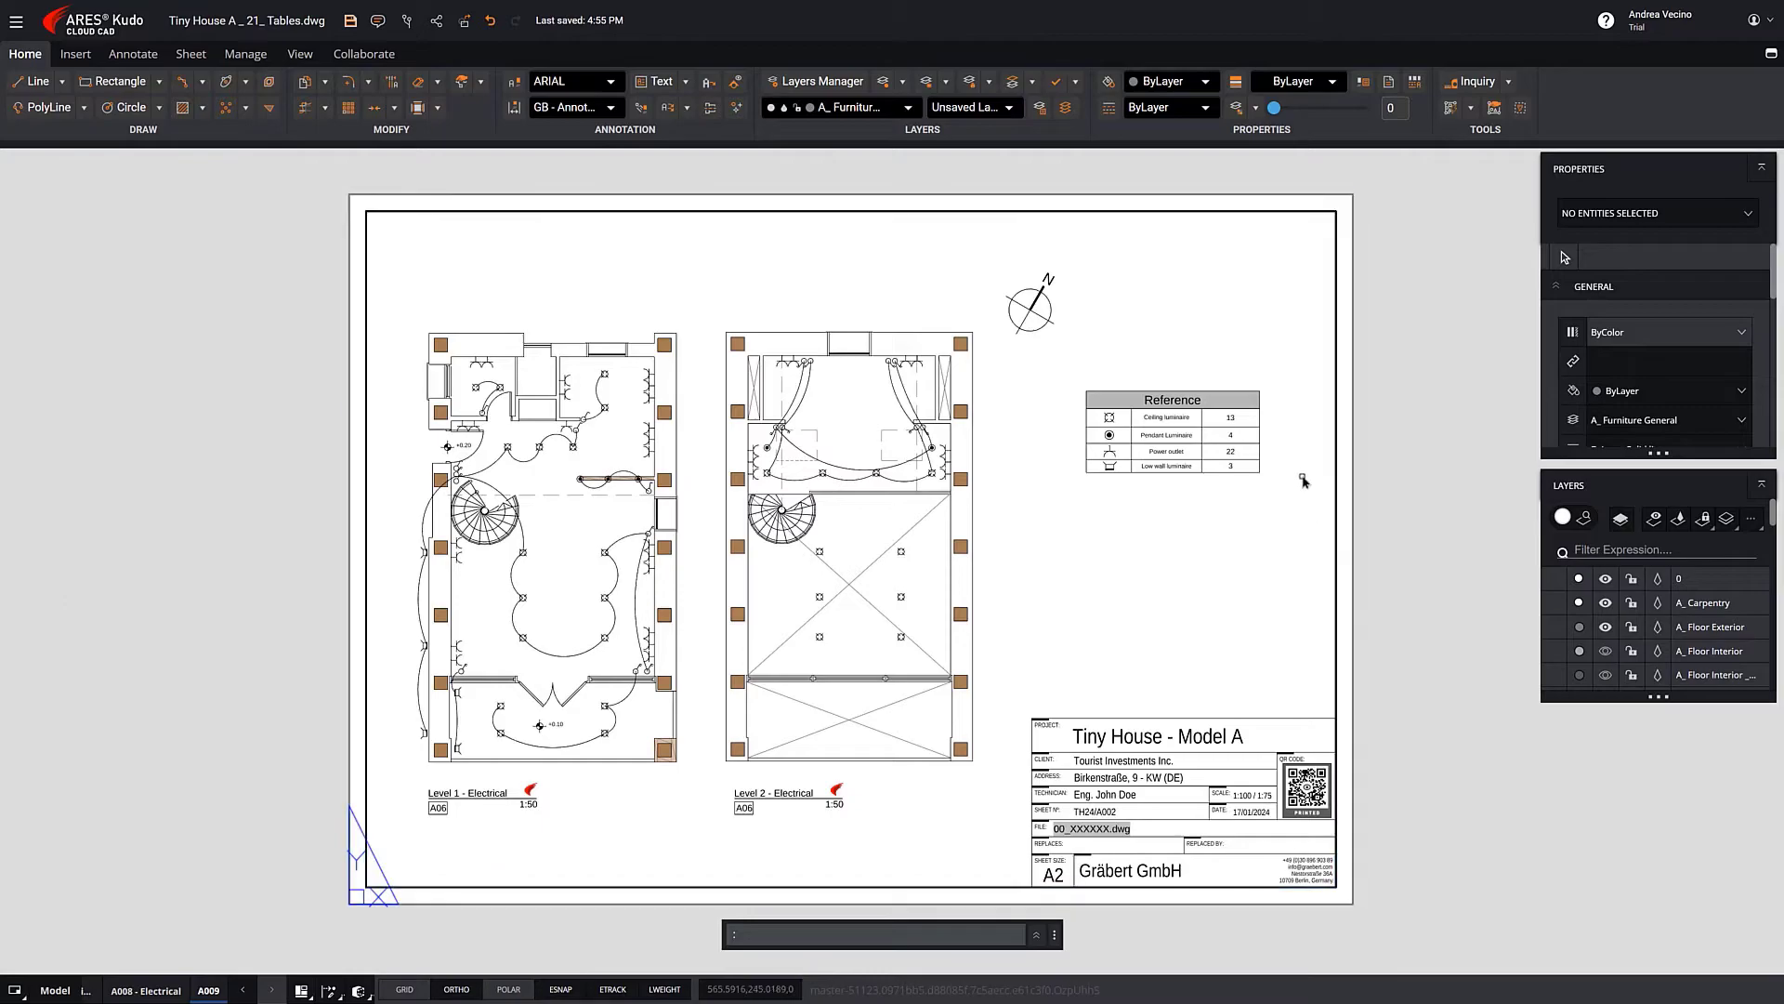
Insert an empty bottom row in the Reference table and copy the pendant symbol into it
scroll(1278, 429, up, 5)
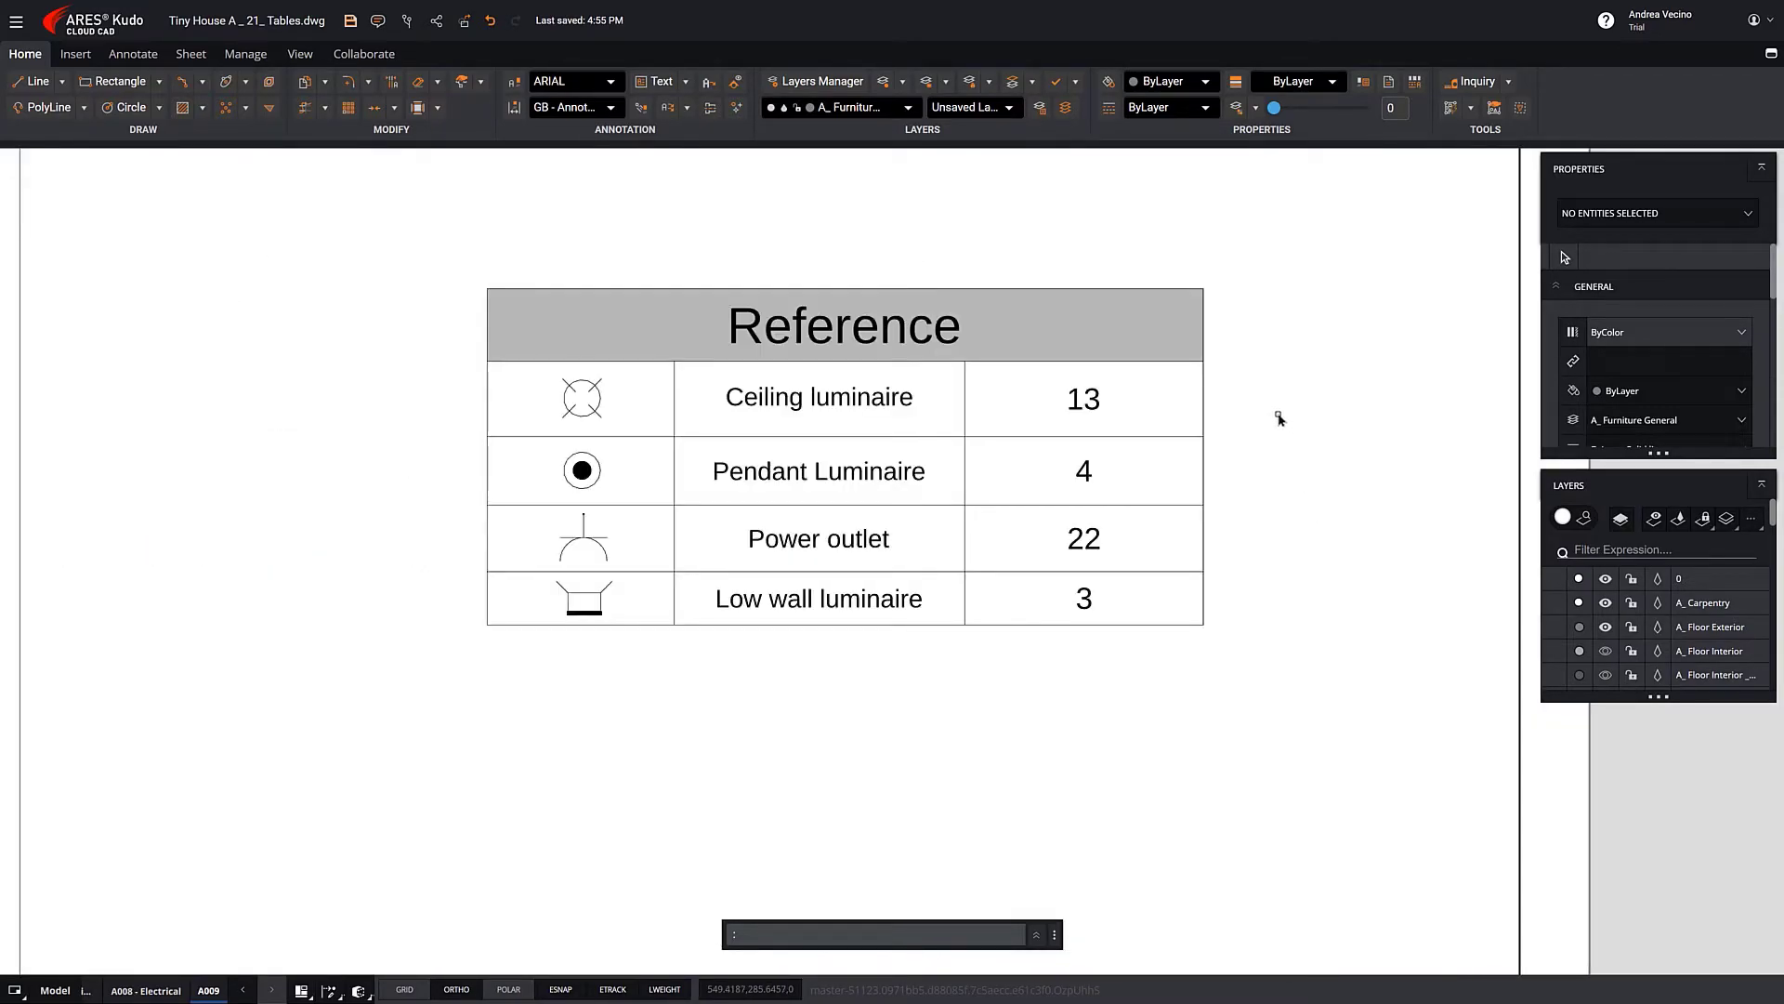
click(1006, 618)
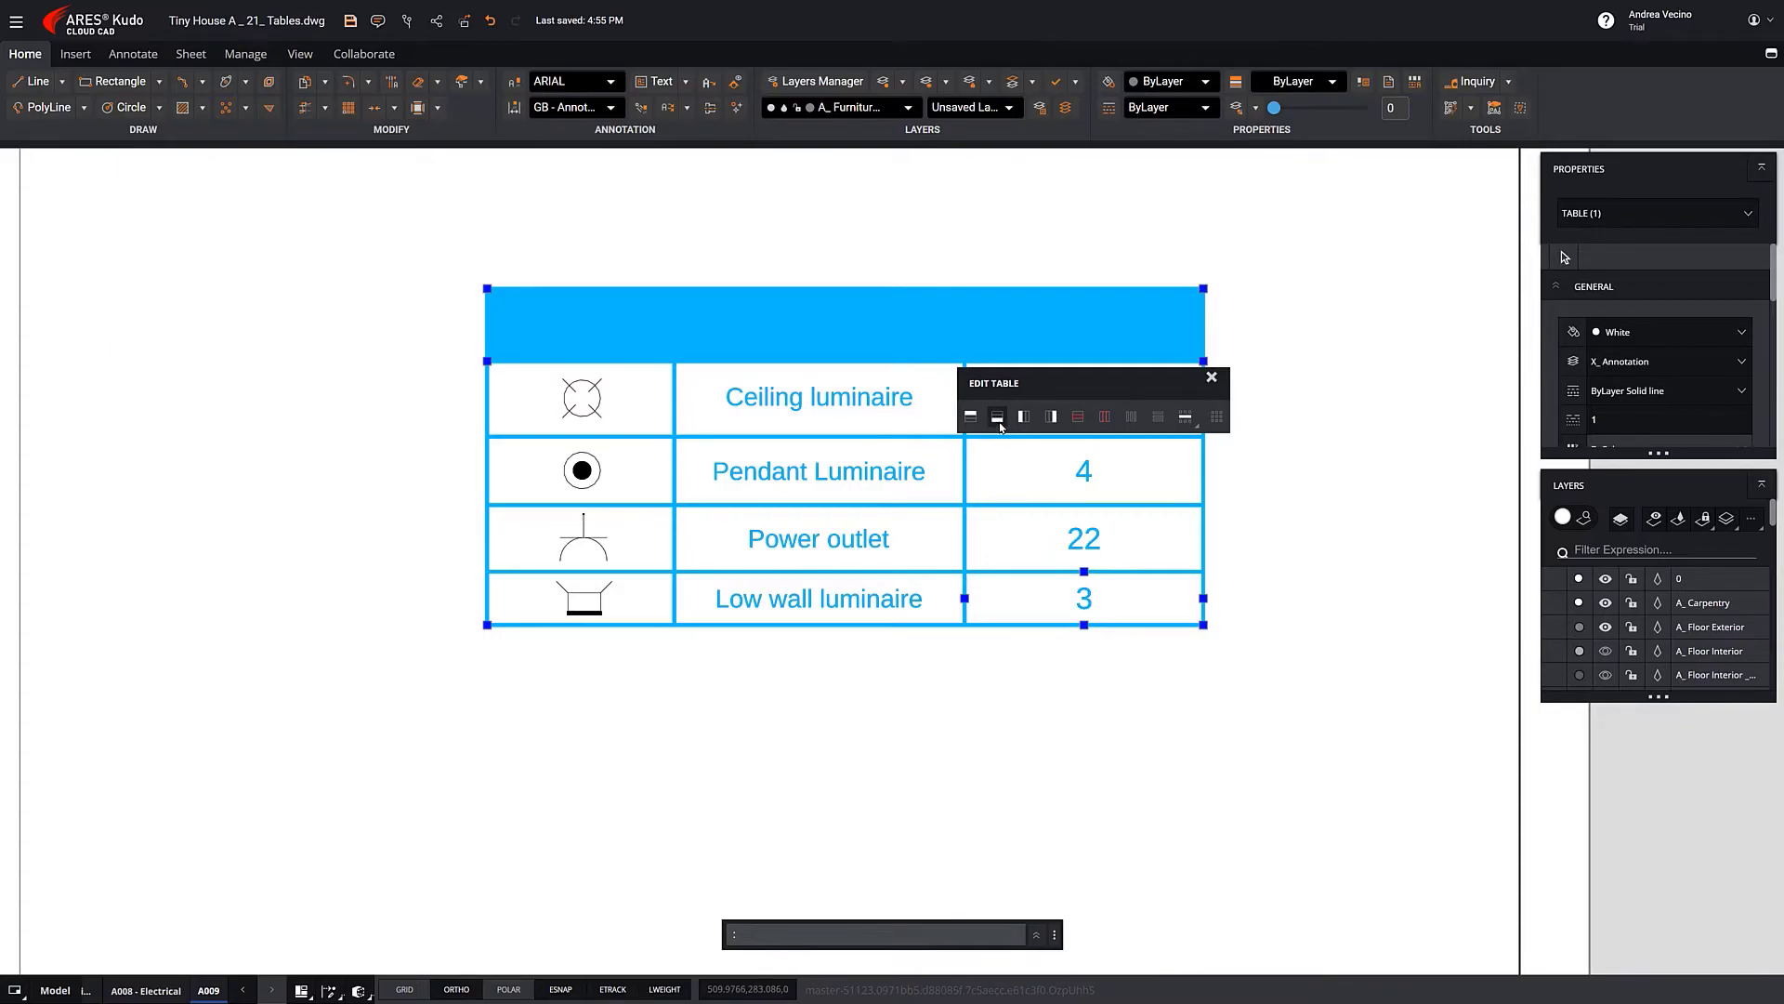
click(997, 417)
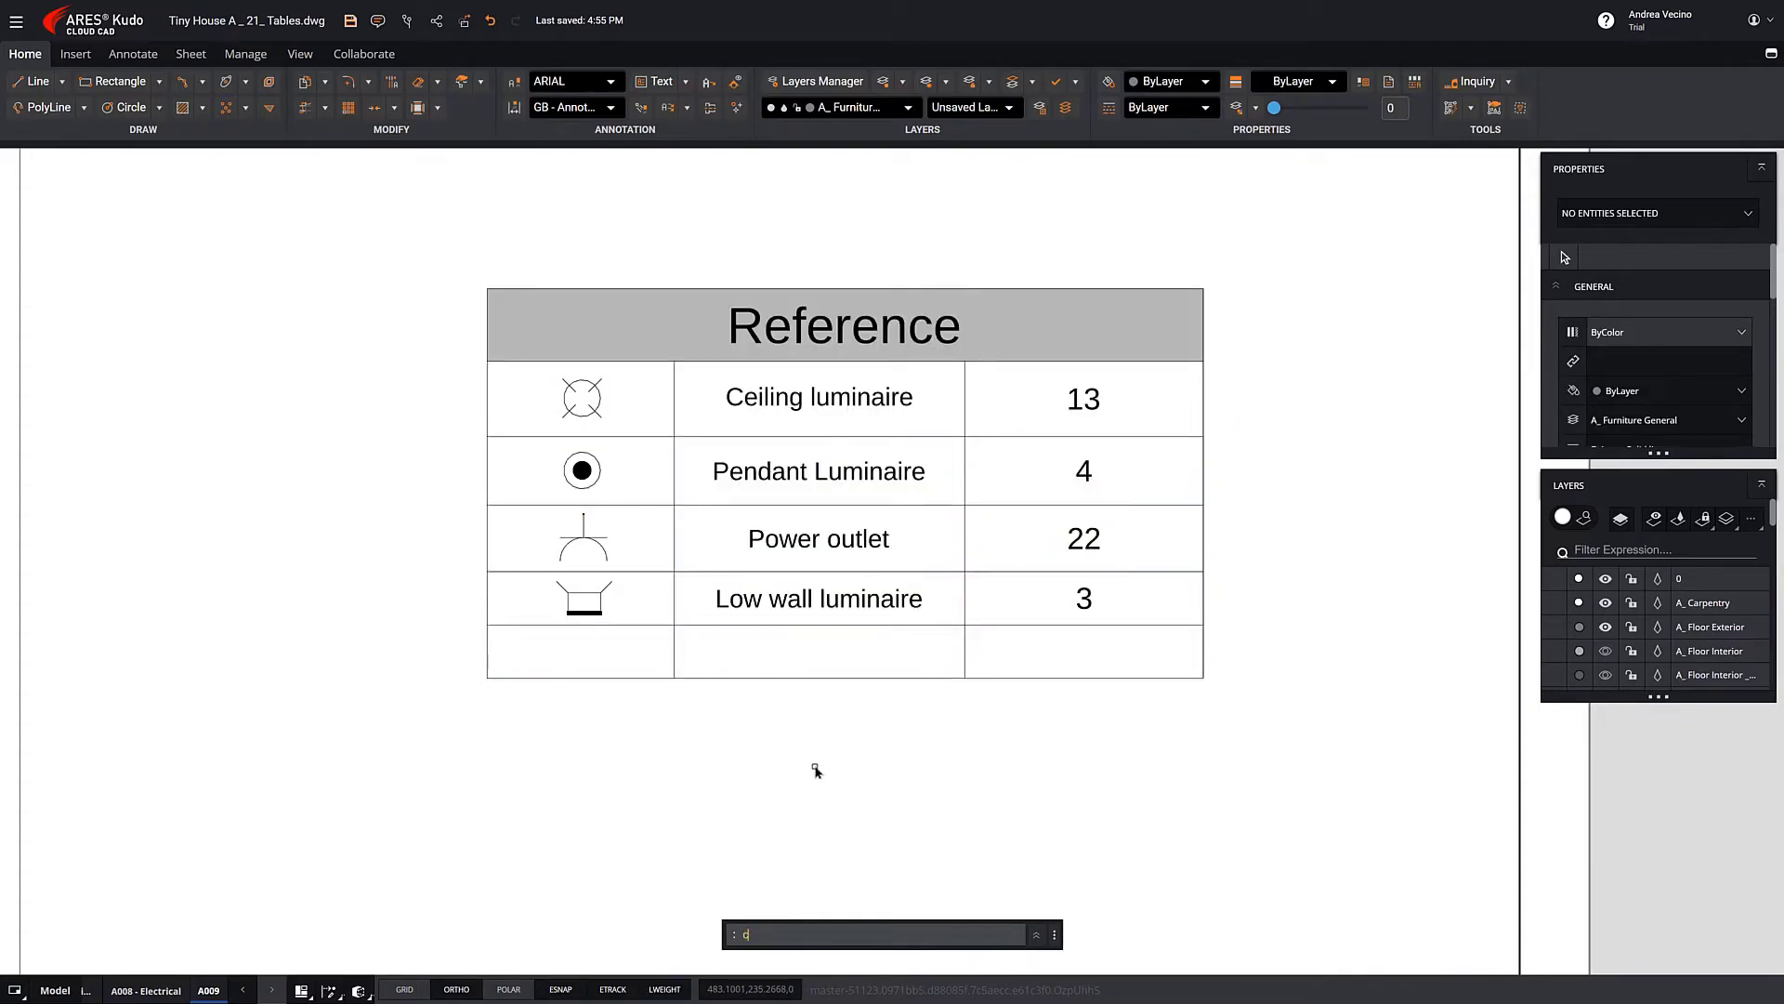
text(co)
key(Return)
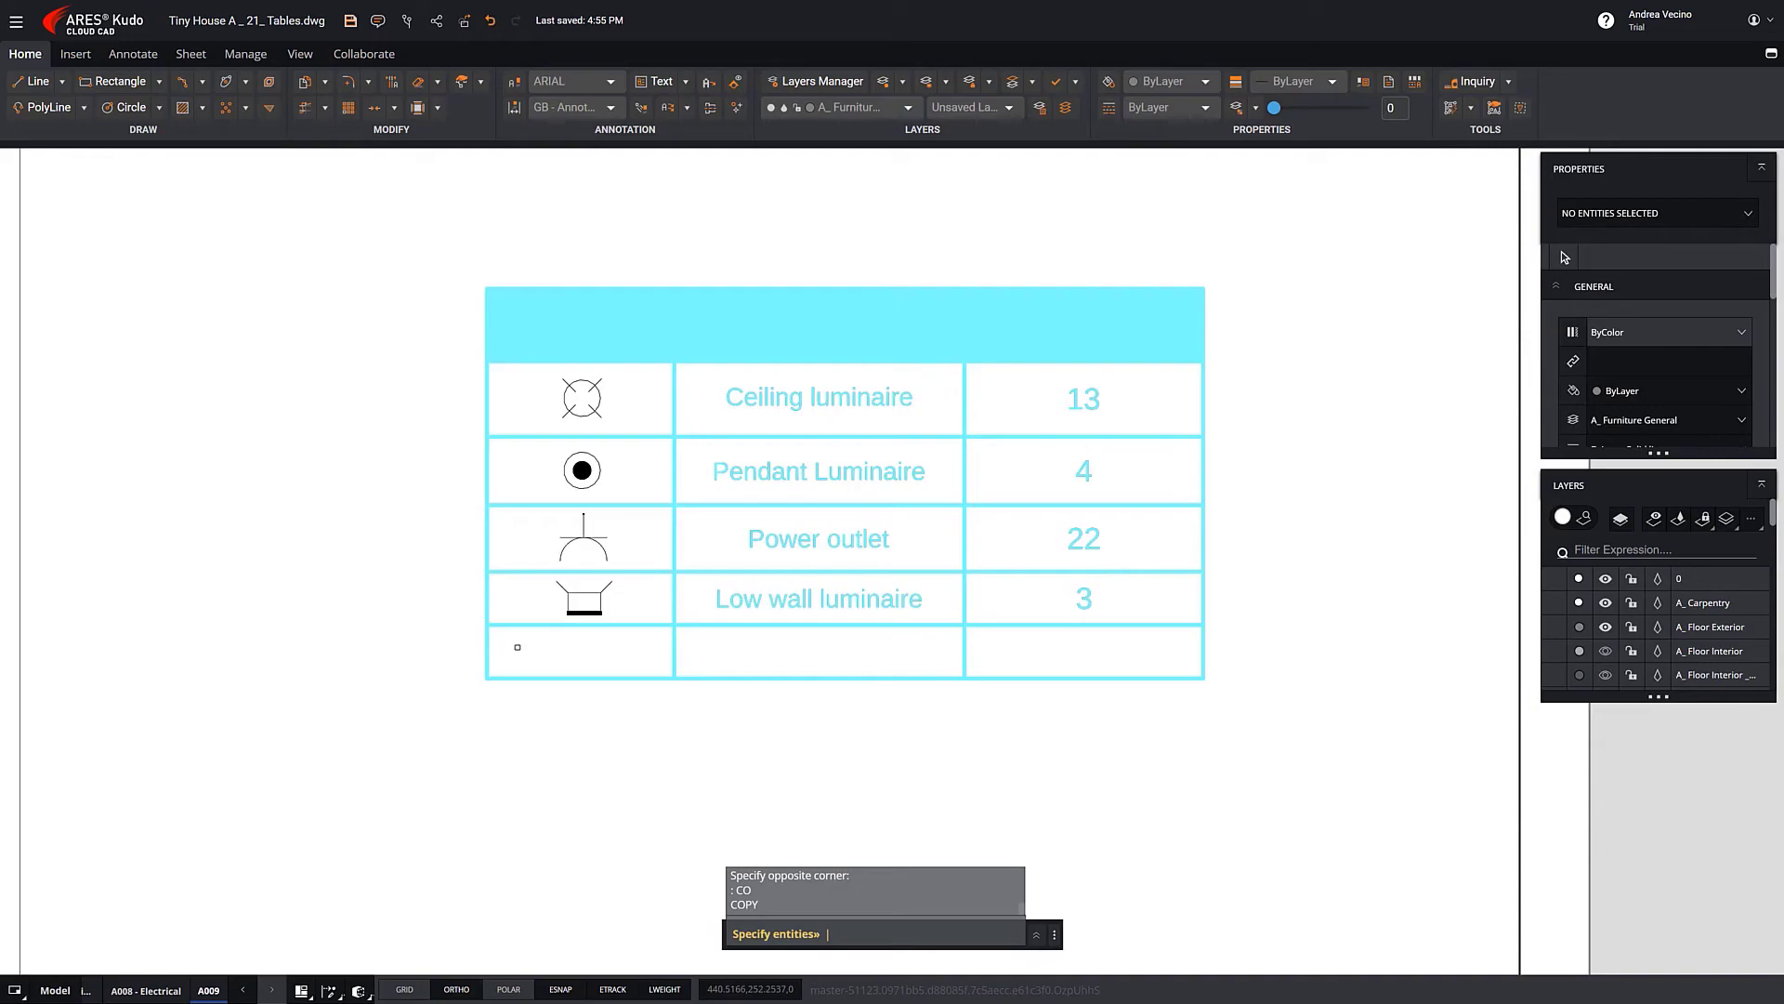
click(567, 481)
key(Return)
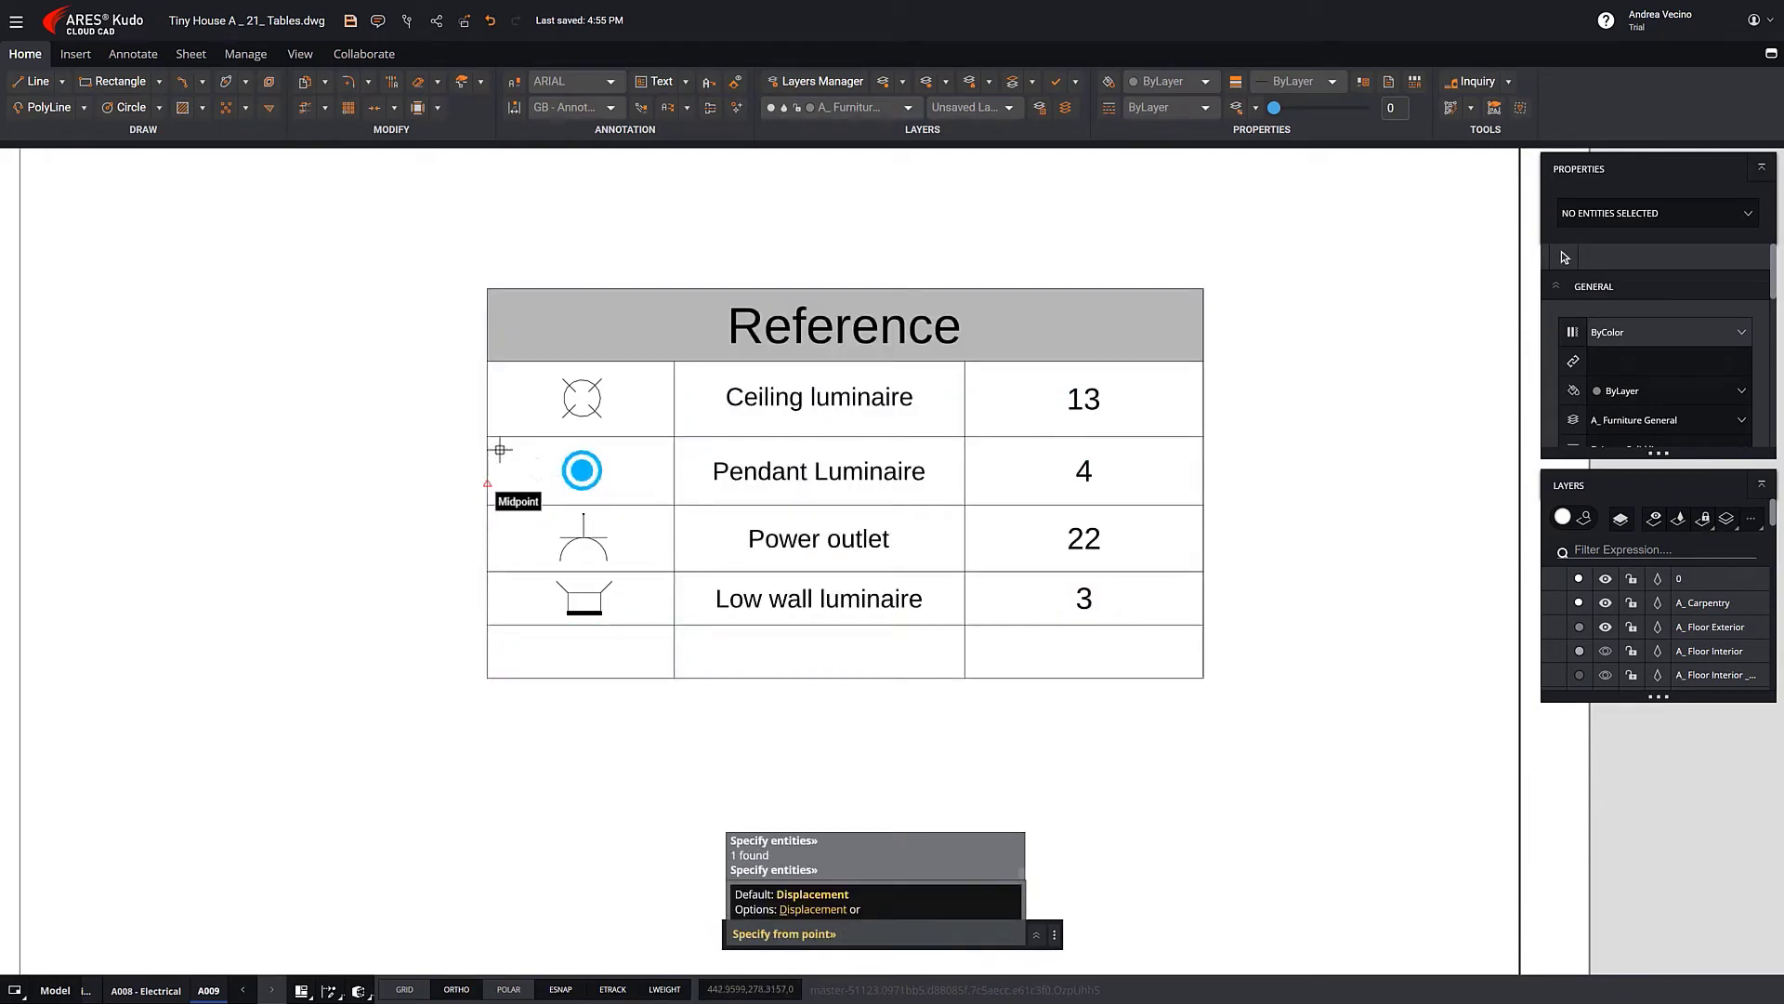
click(487, 436)
click(486, 622)
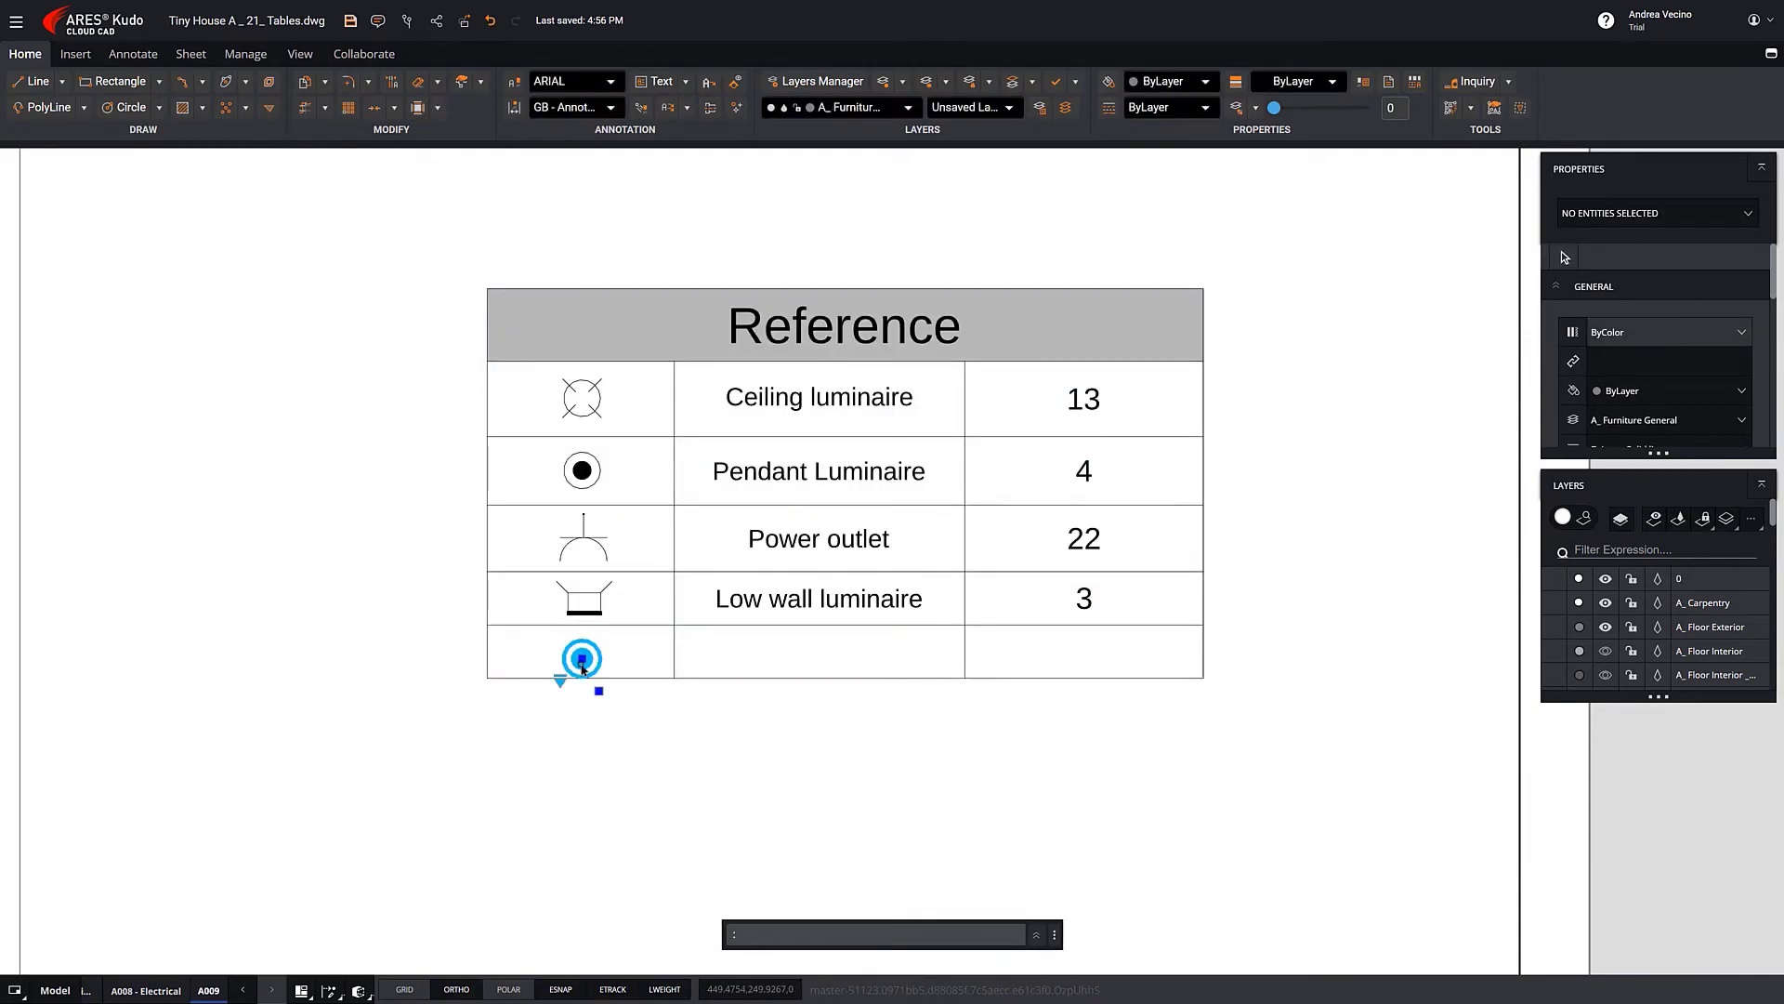
Change the copied symbol's luminaire type to Fluorescent
click(564, 669)
click(561, 683)
click(612, 679)
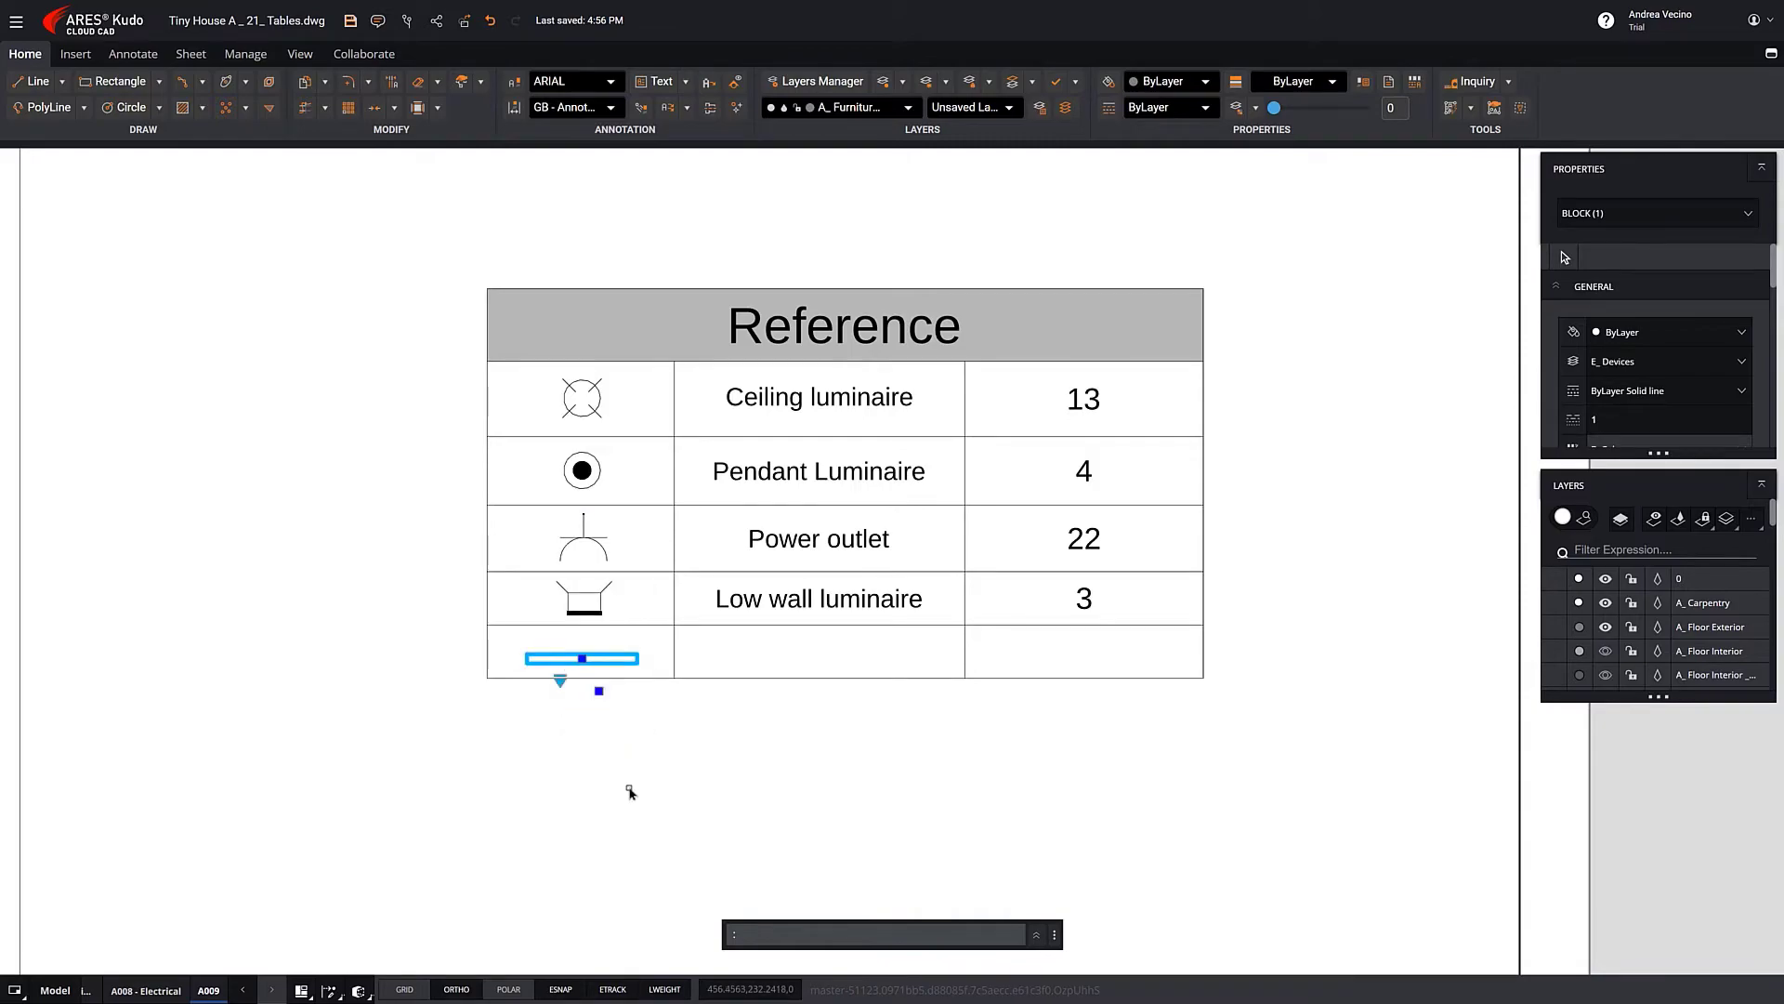
key(Escape)
Fill the new row with the description 'Fluorescence luminaire' and a quantity of 8
double_click(813, 658)
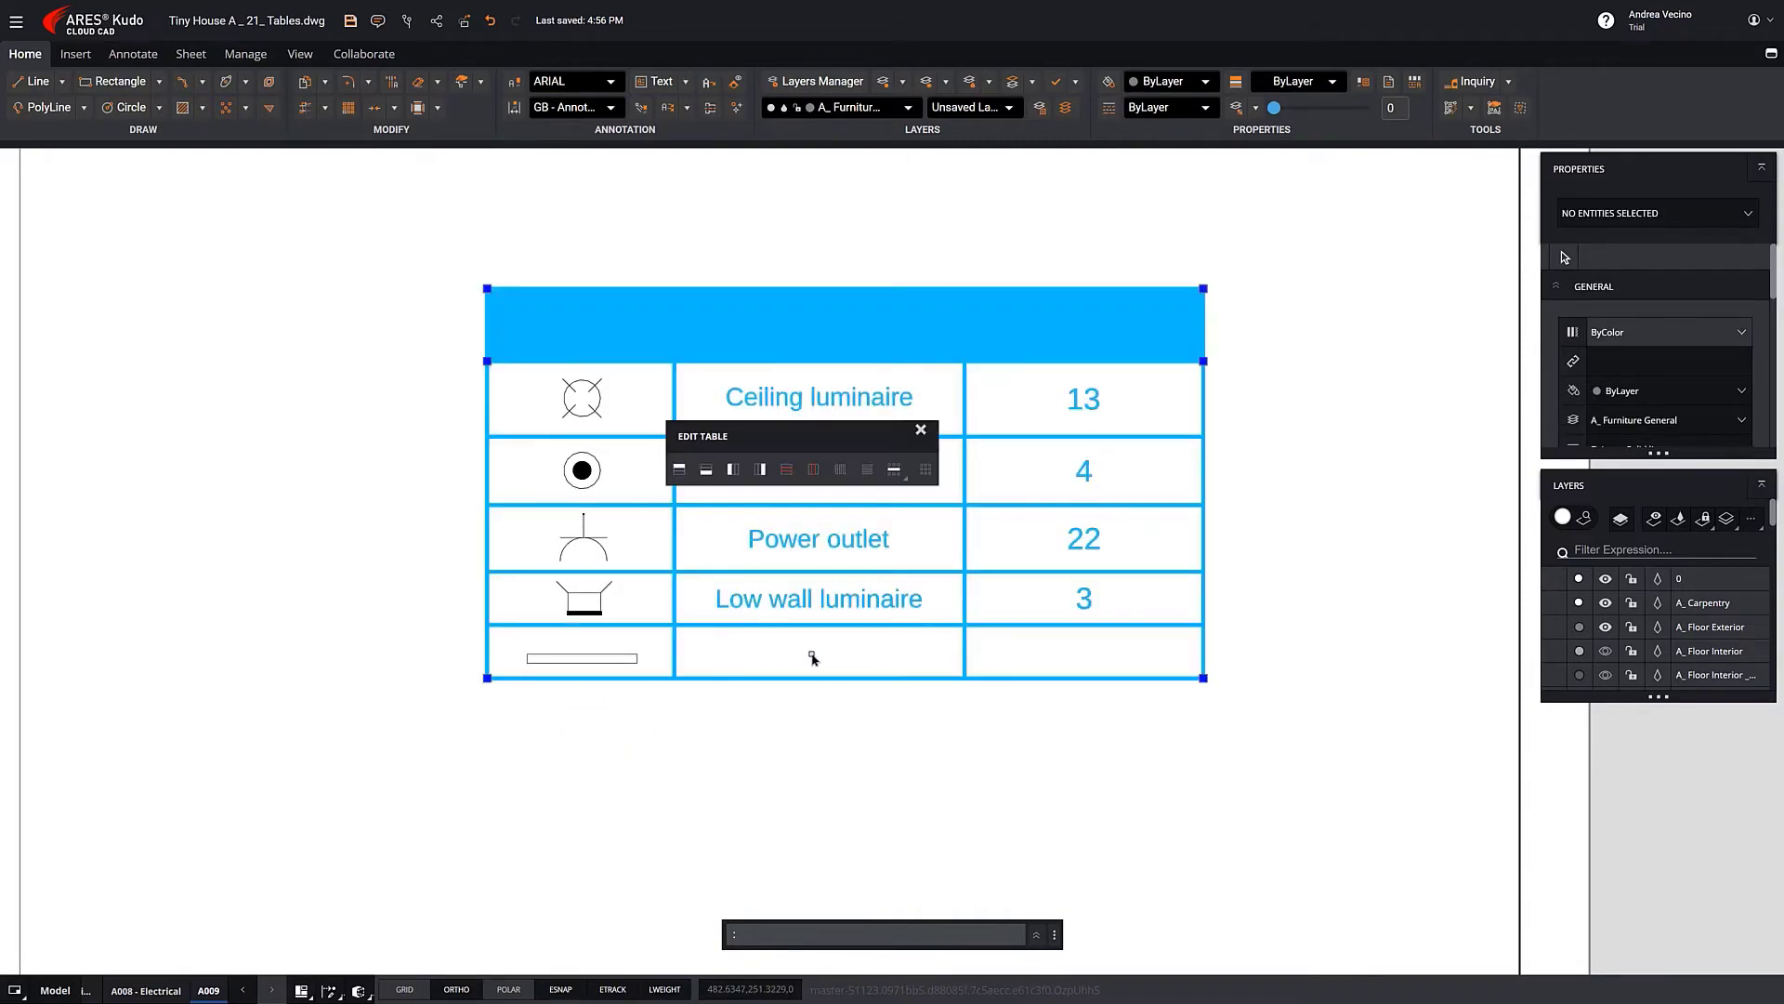
text(Fluorescence luminaire)
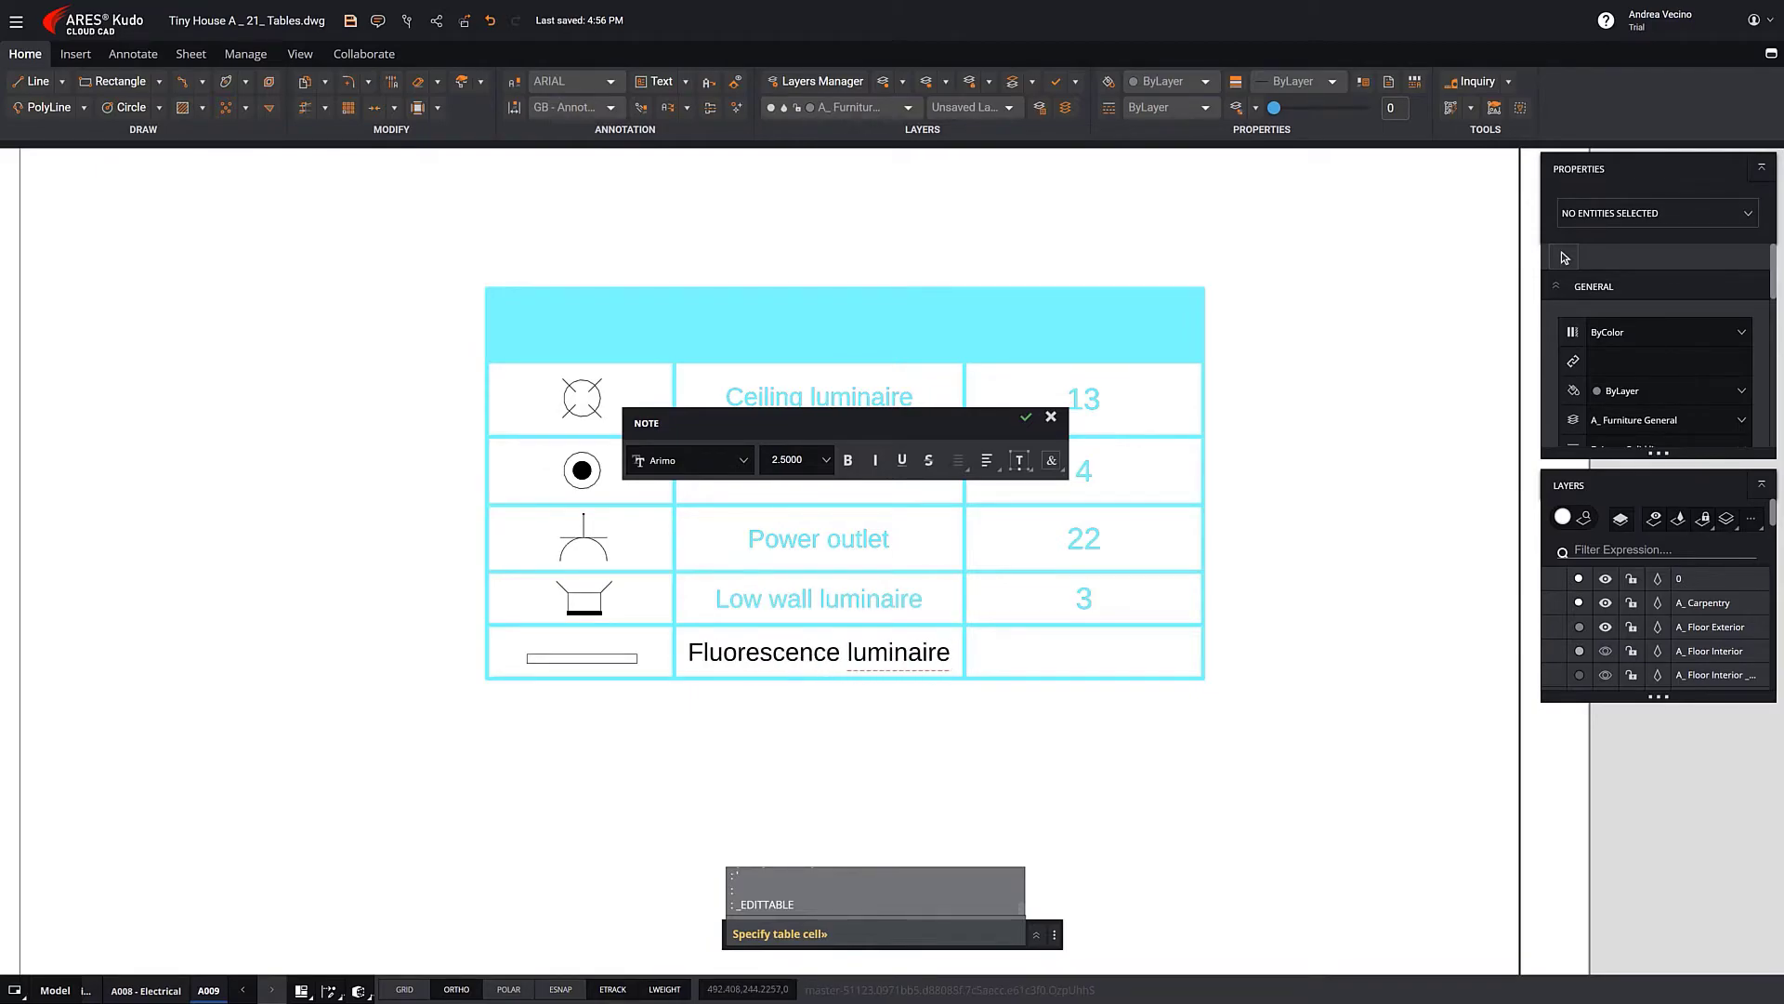
click(1026, 417)
double_click(1083, 655)
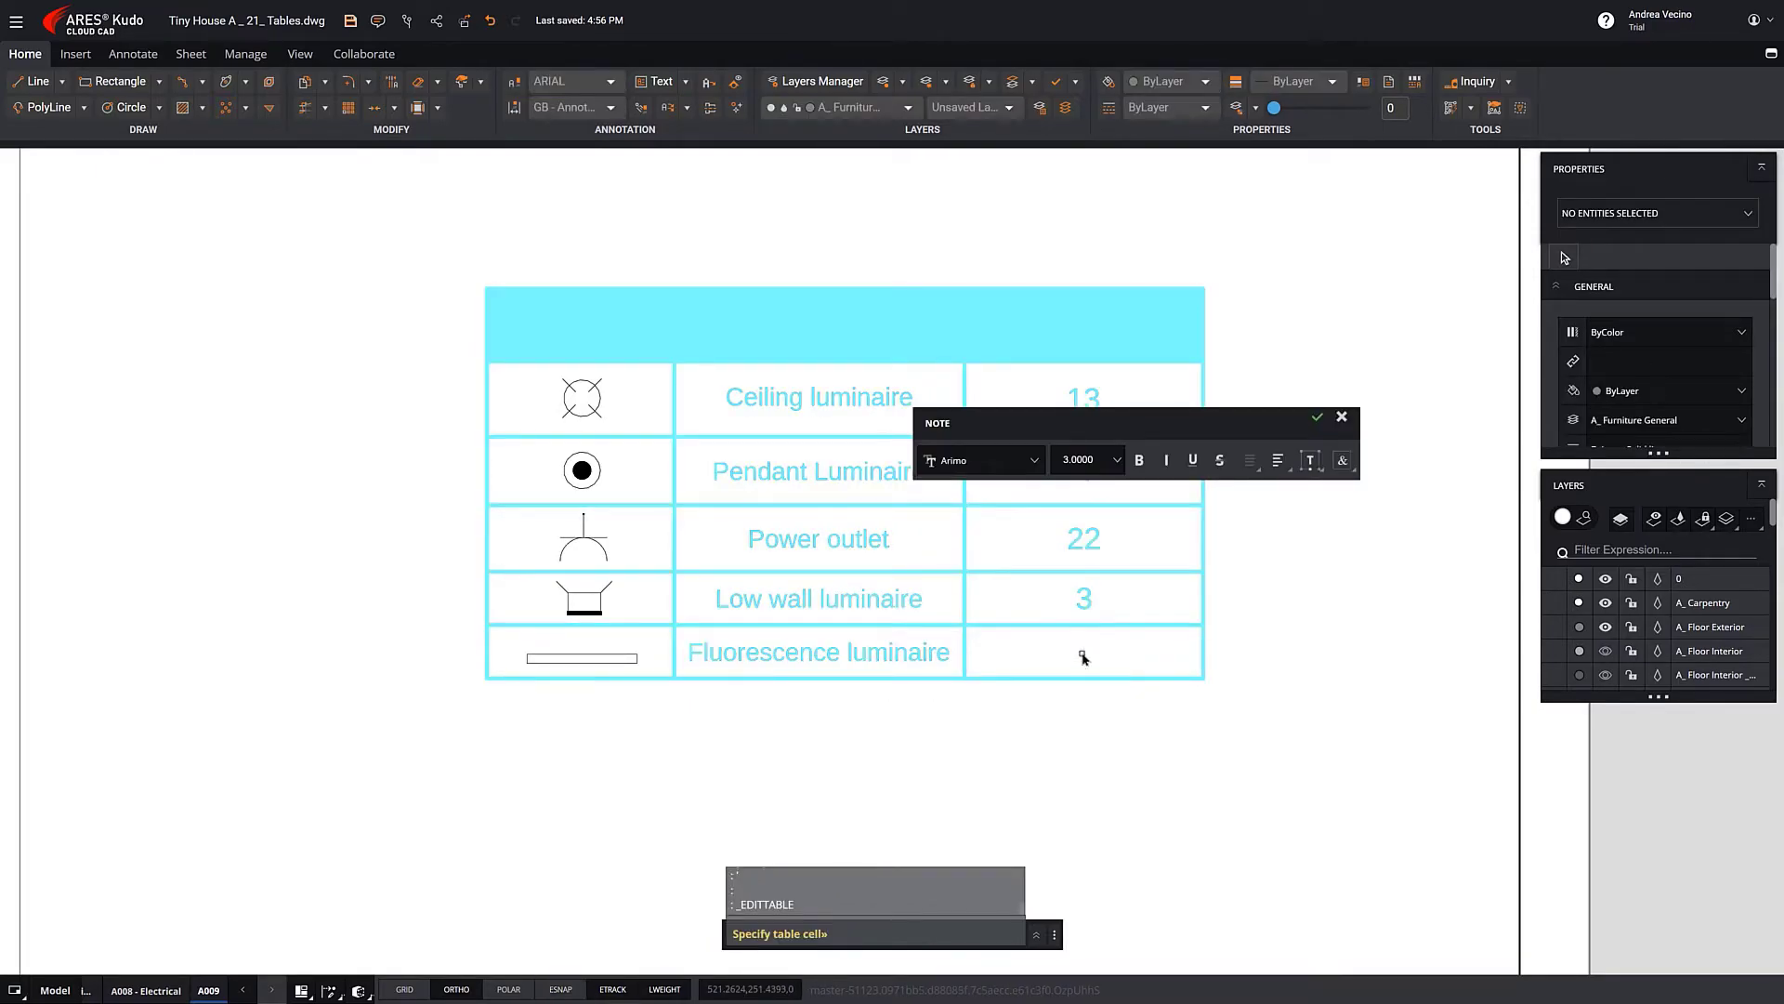
click(1317, 417)
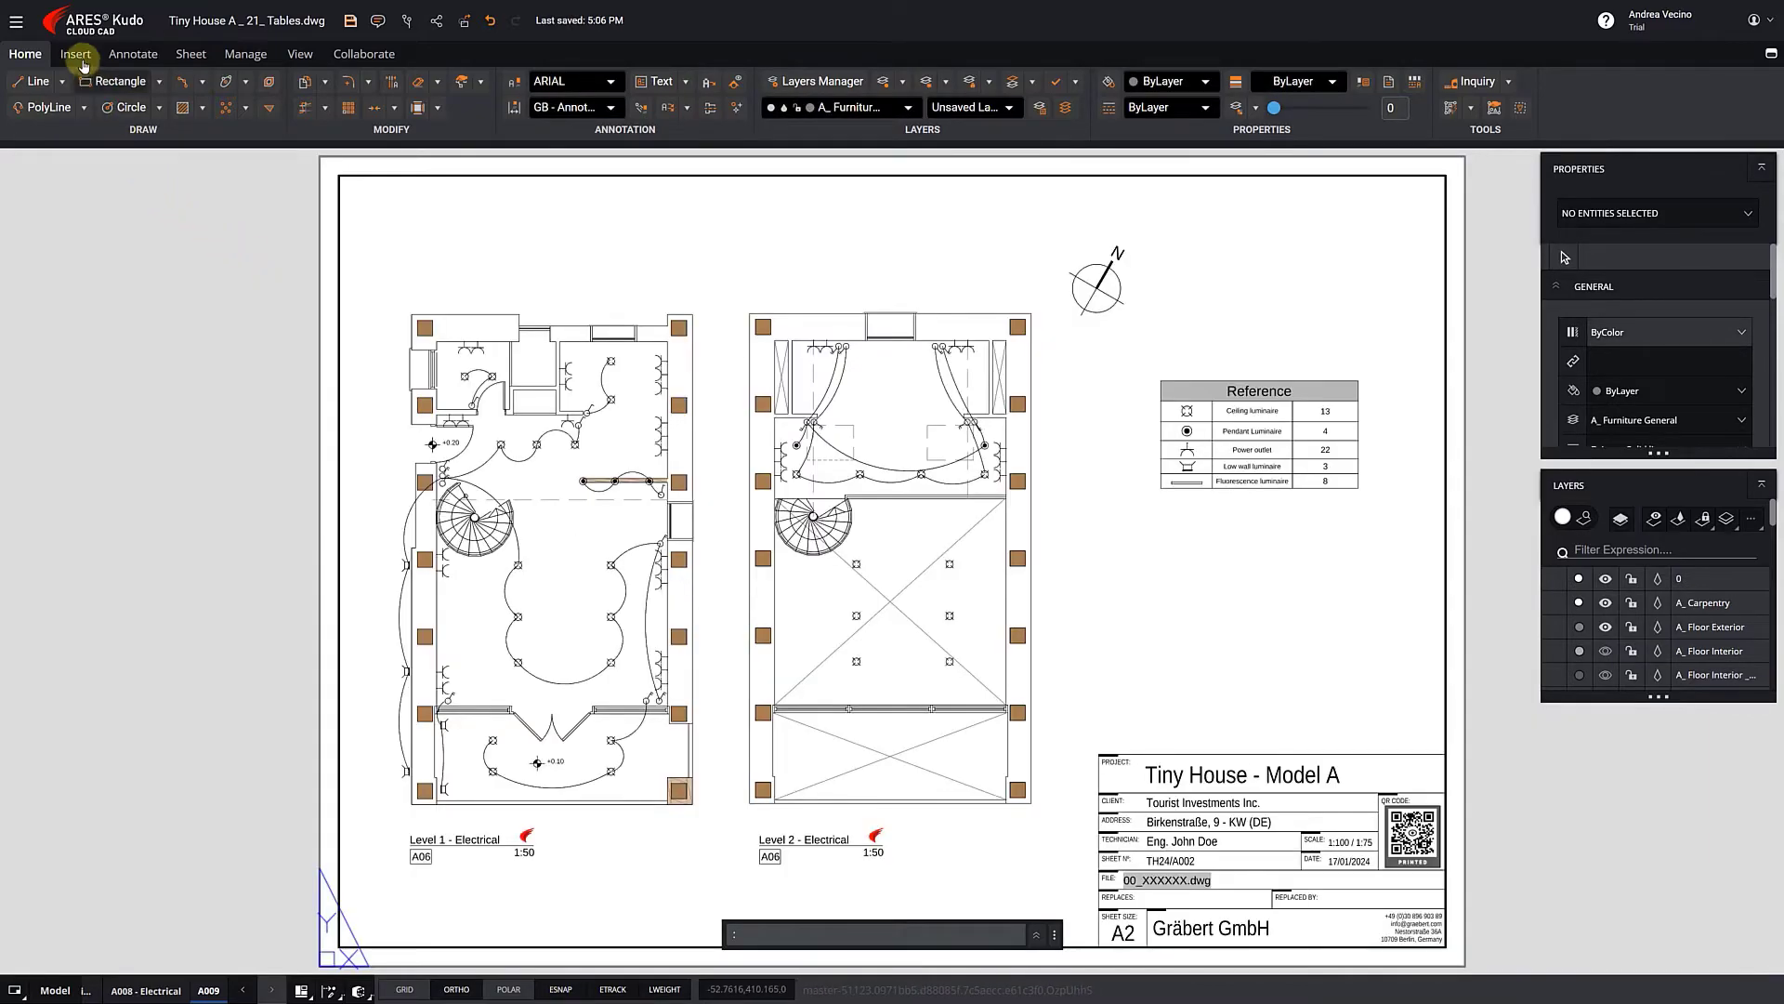
Show the Insert tools and the Attach reference options in the Reference group
click(76, 56)
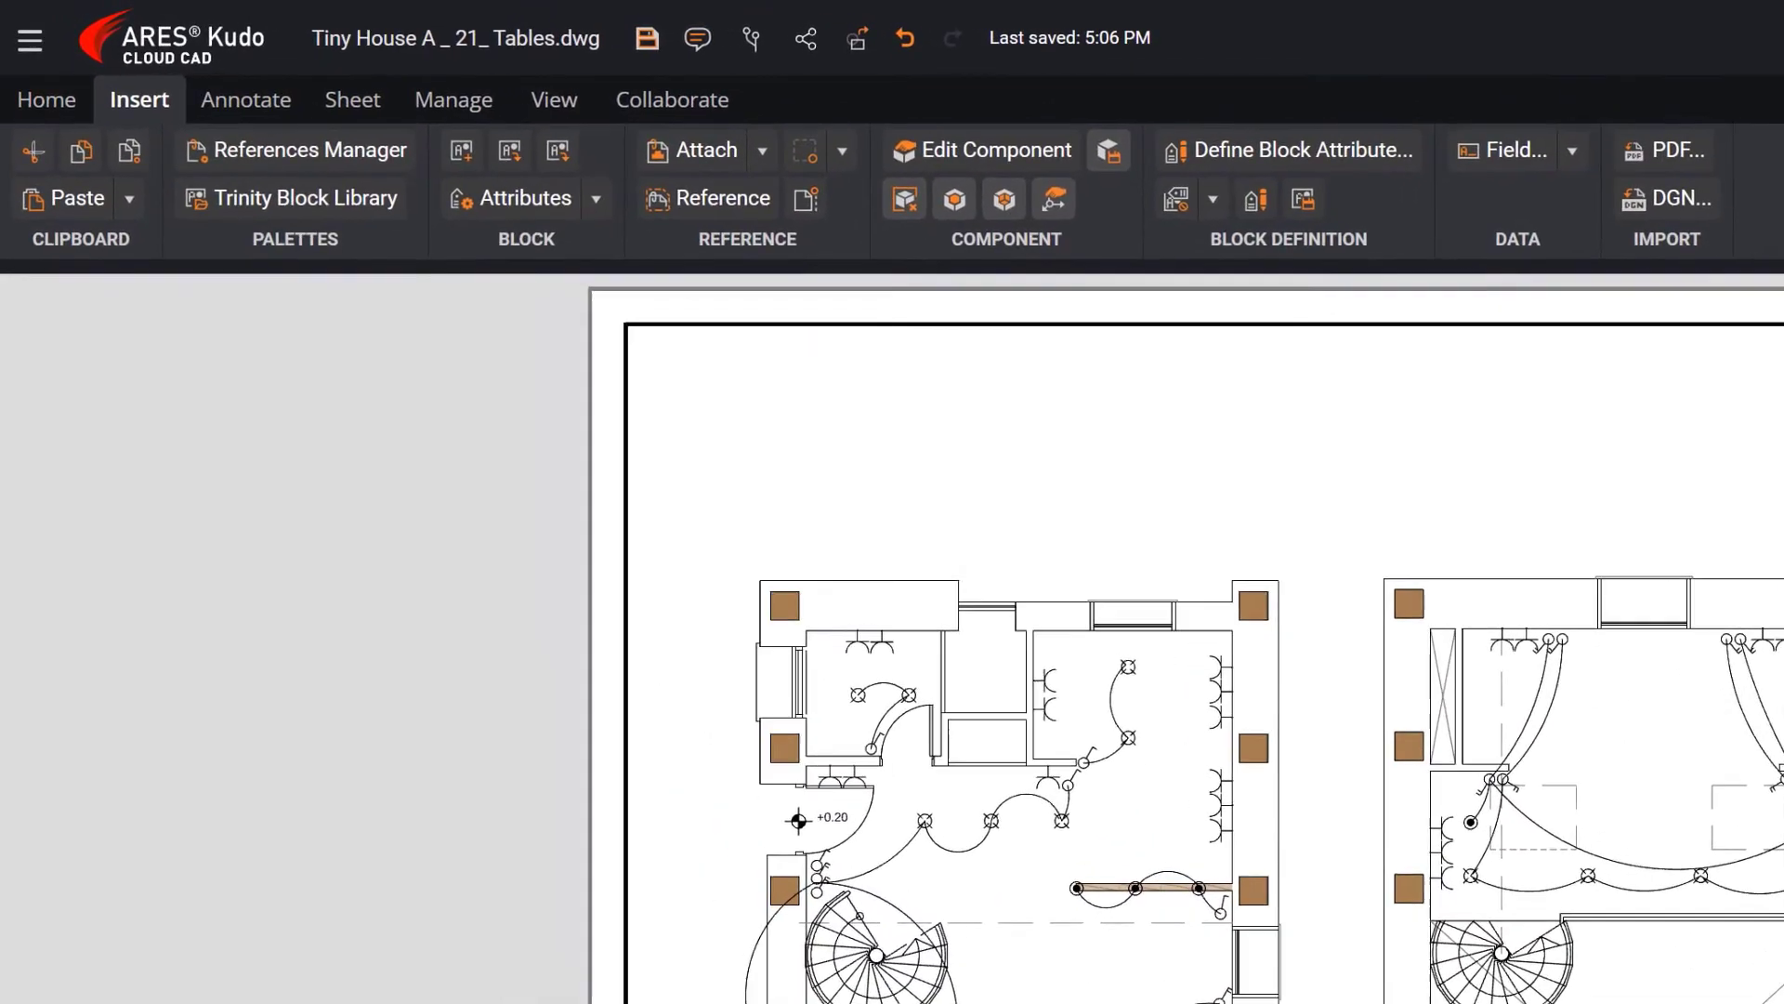
click(762, 152)
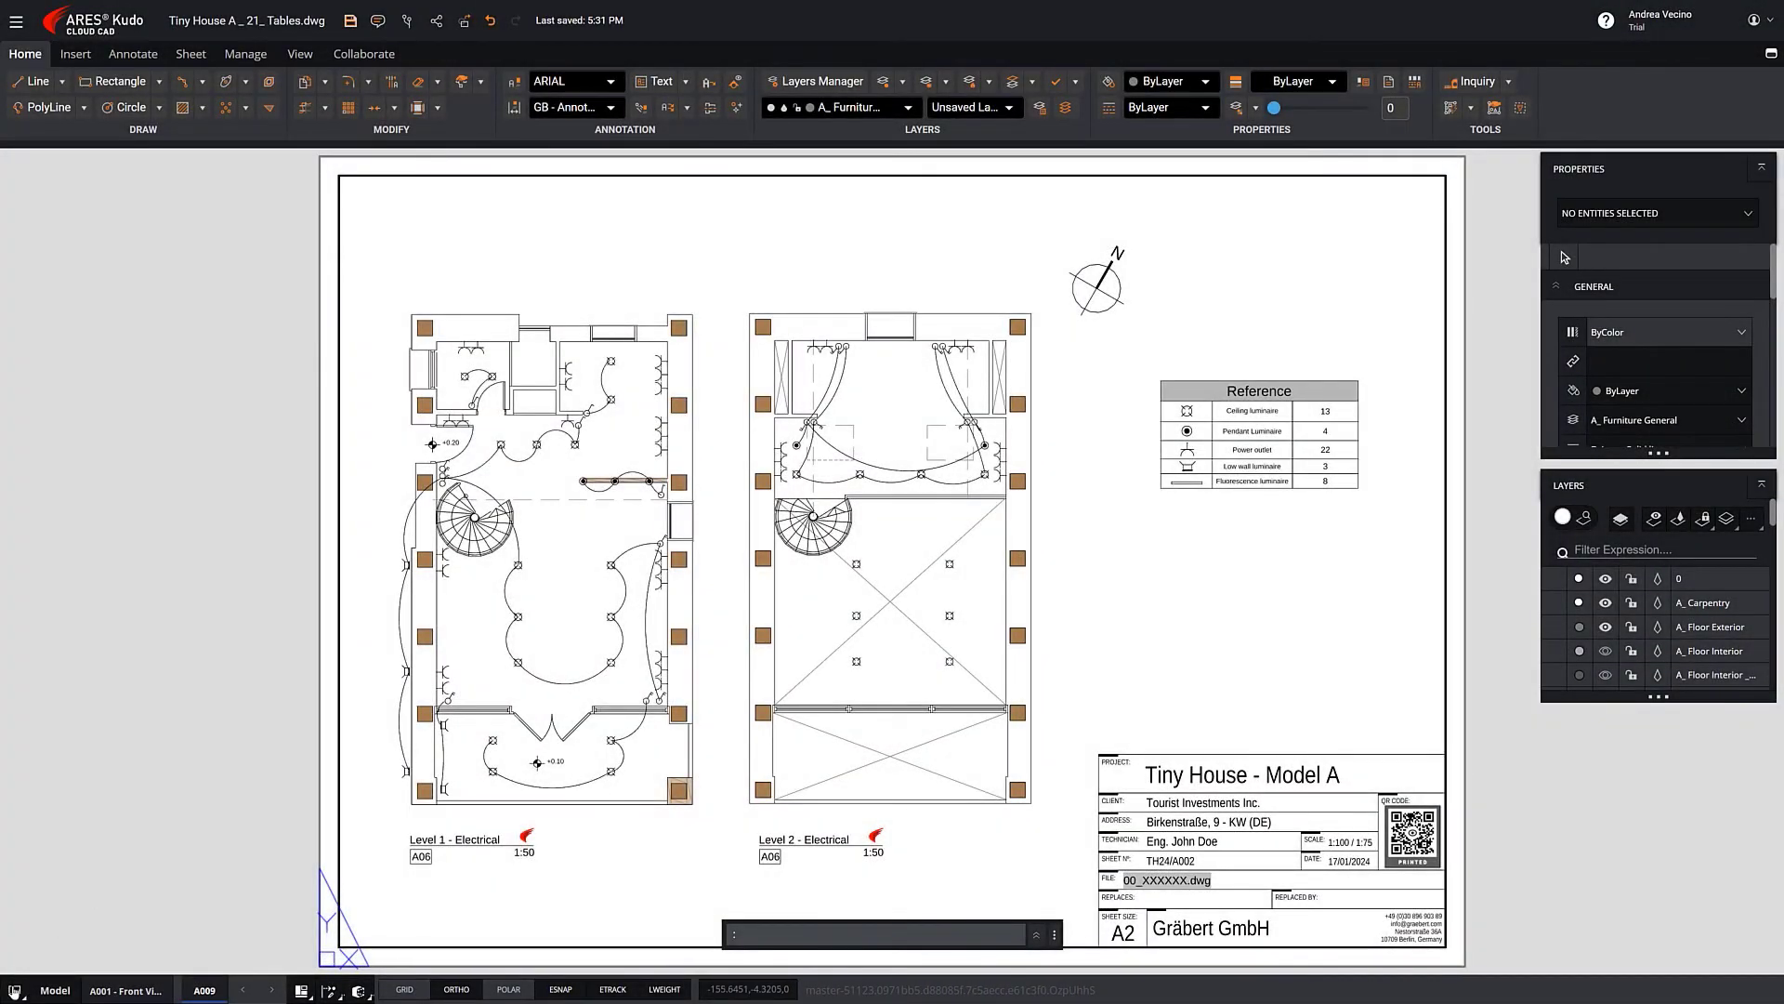
Draw a new single viewport on sheet A009 showing the house front view
click(14, 990)
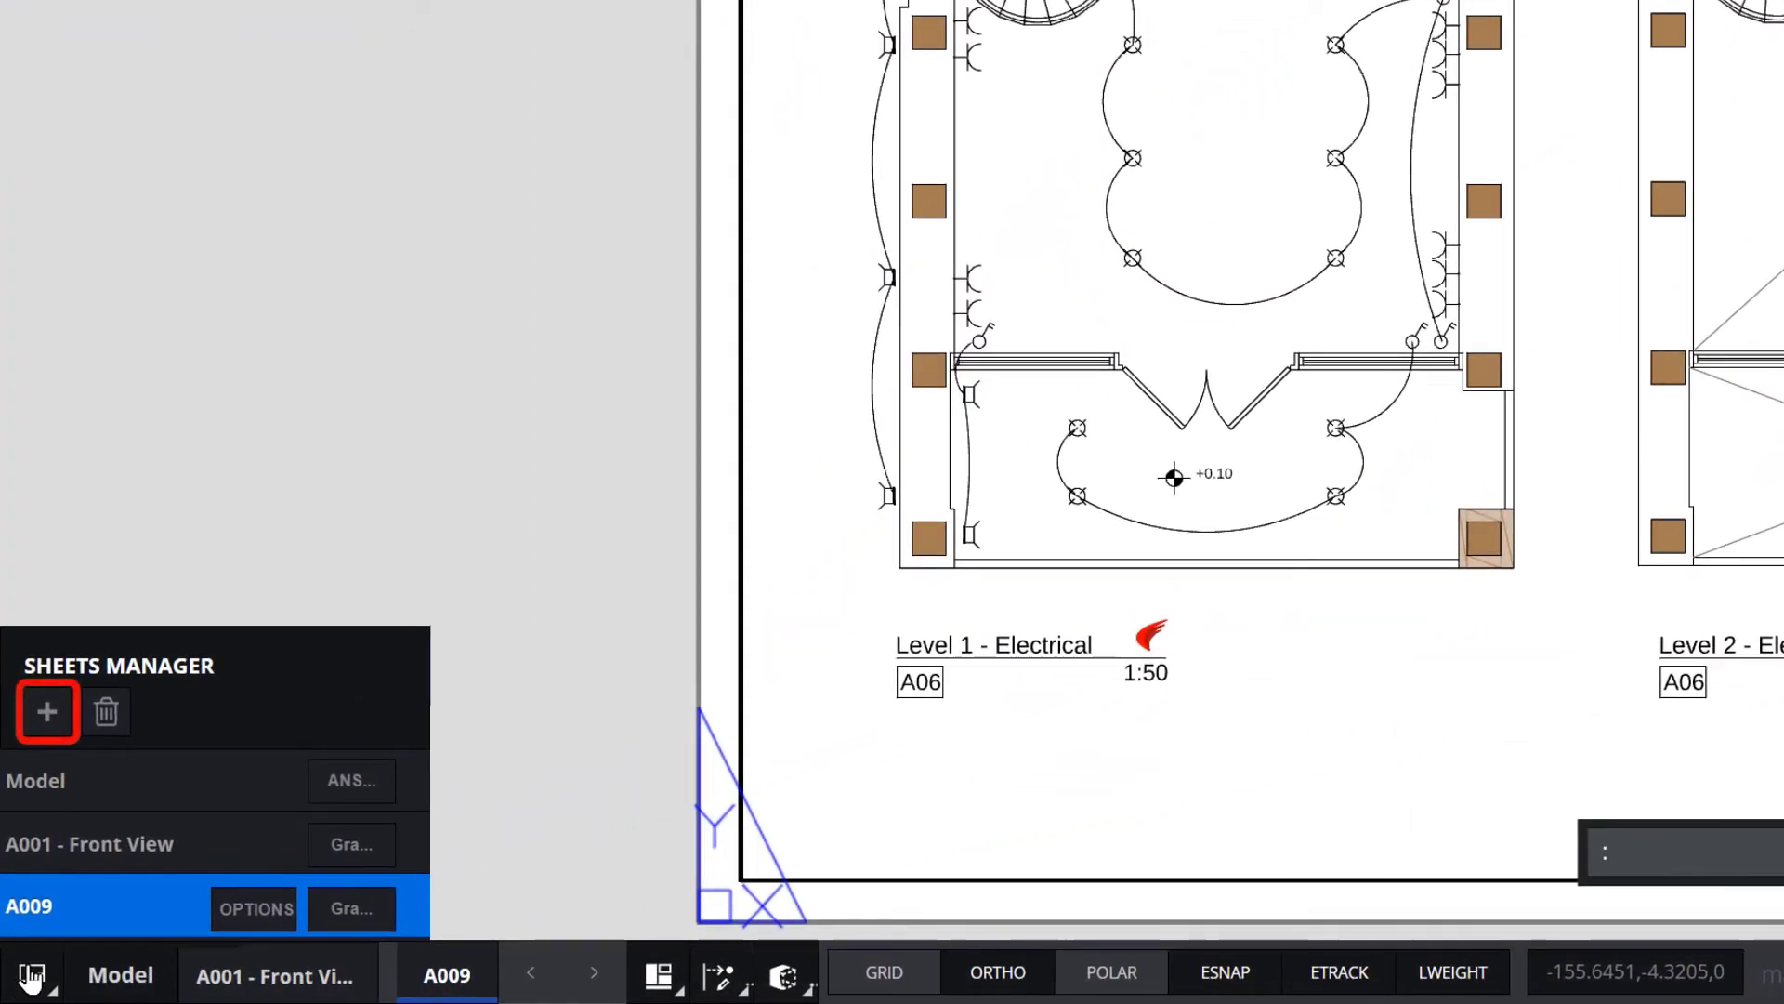
click(256, 907)
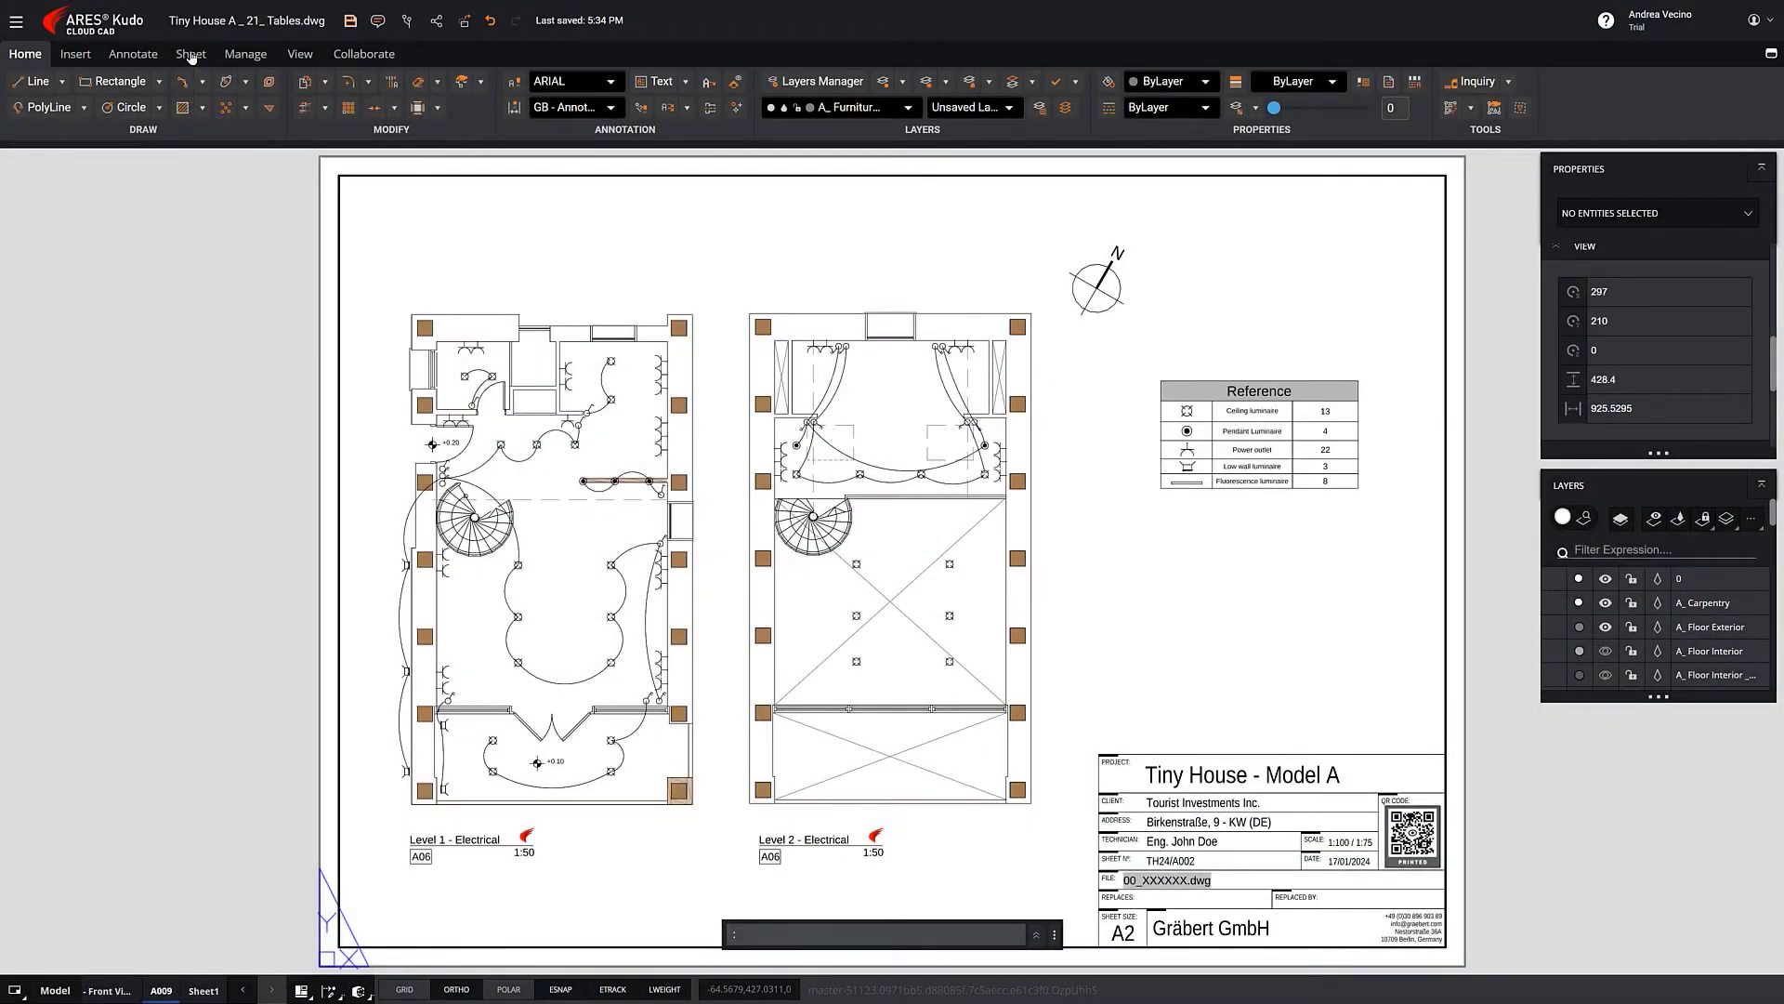
click(191, 55)
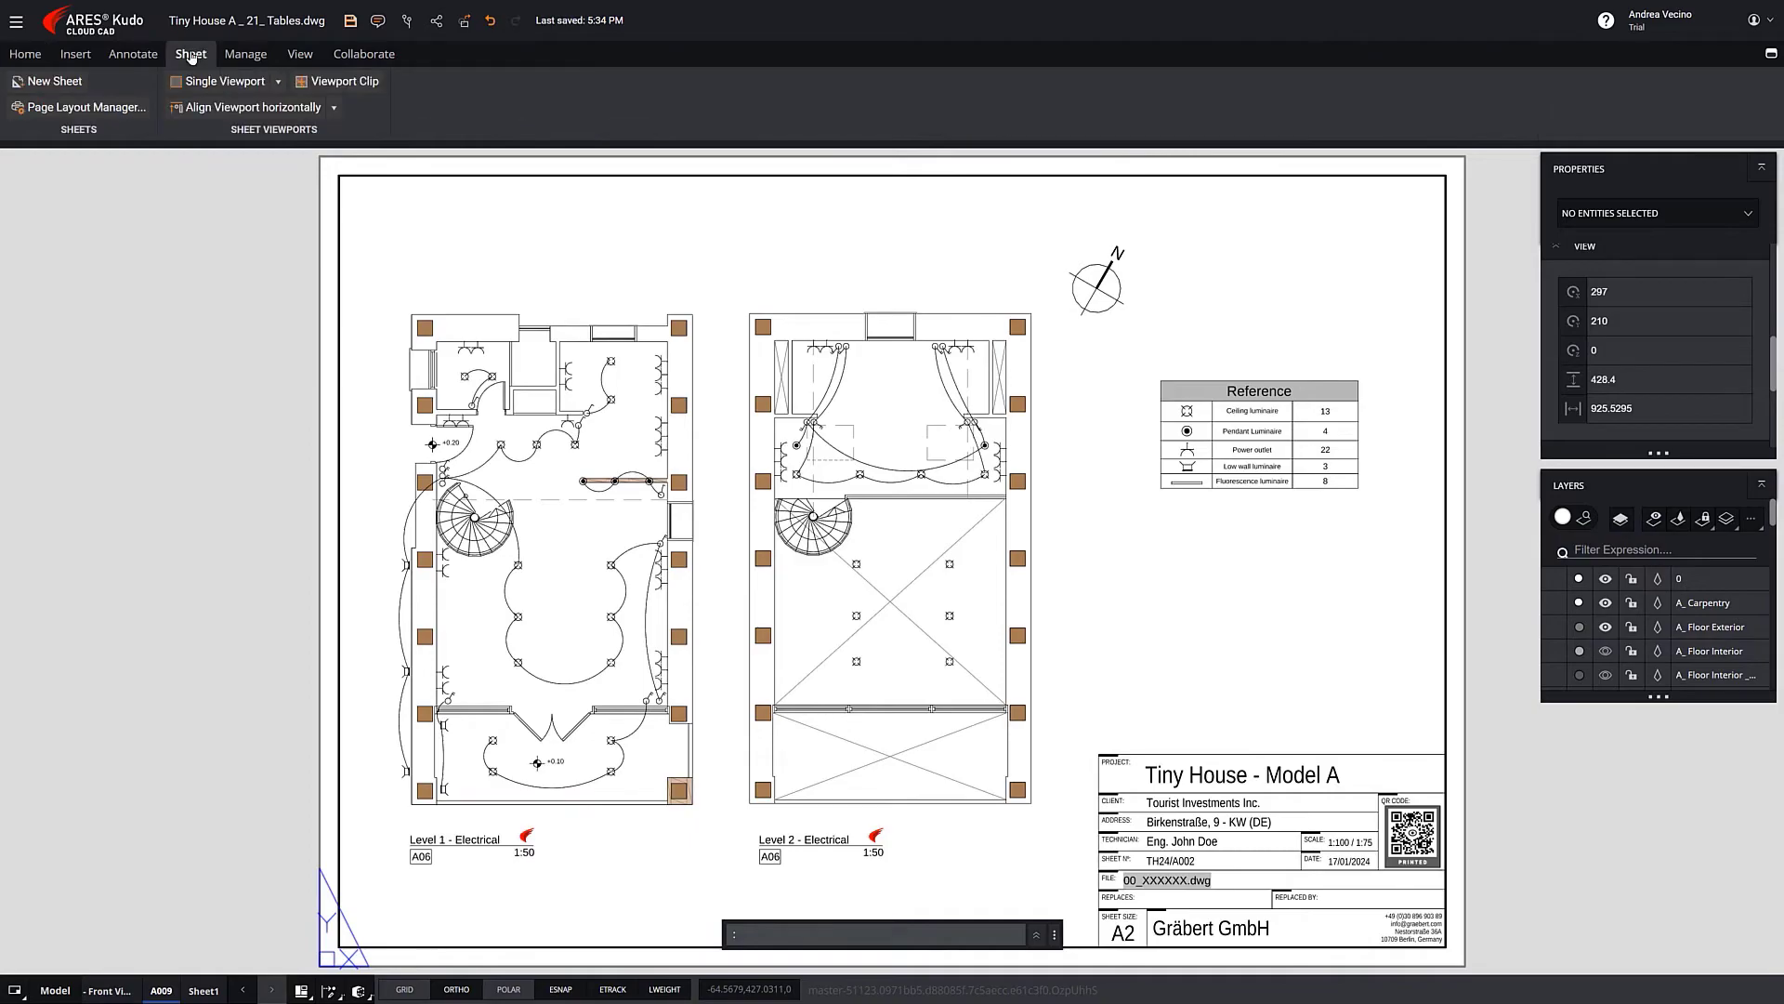
click(203, 82)
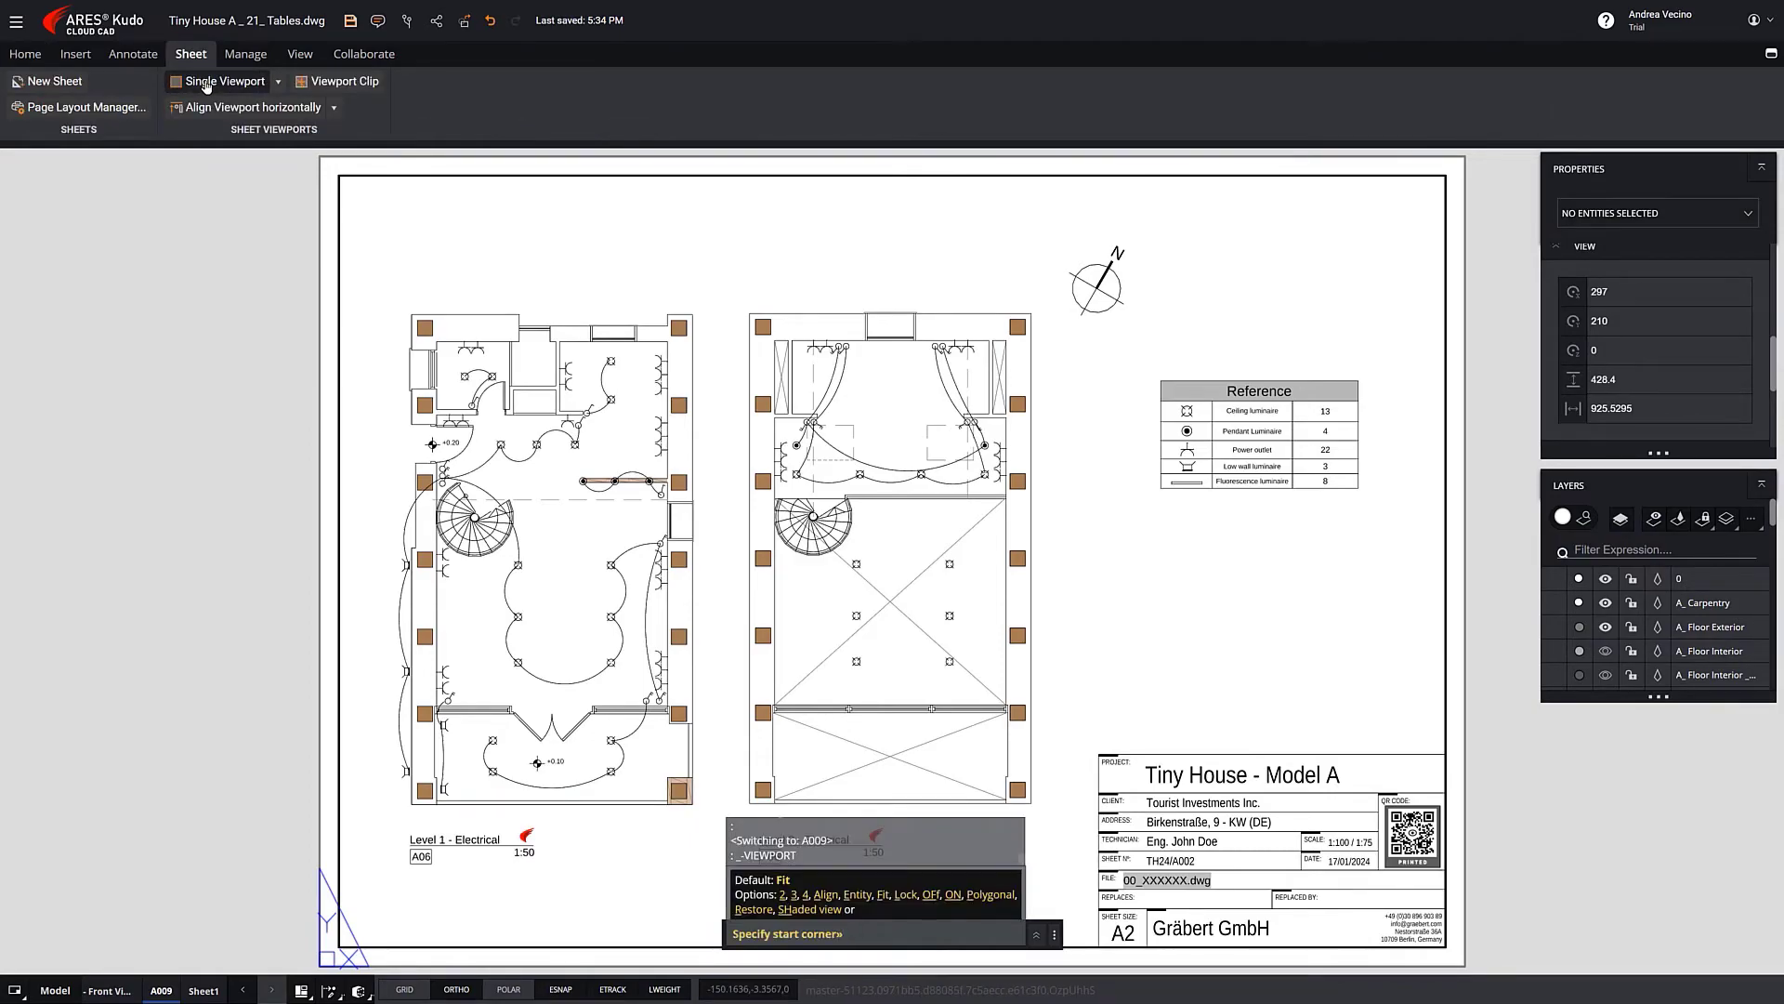
click(1054, 527)
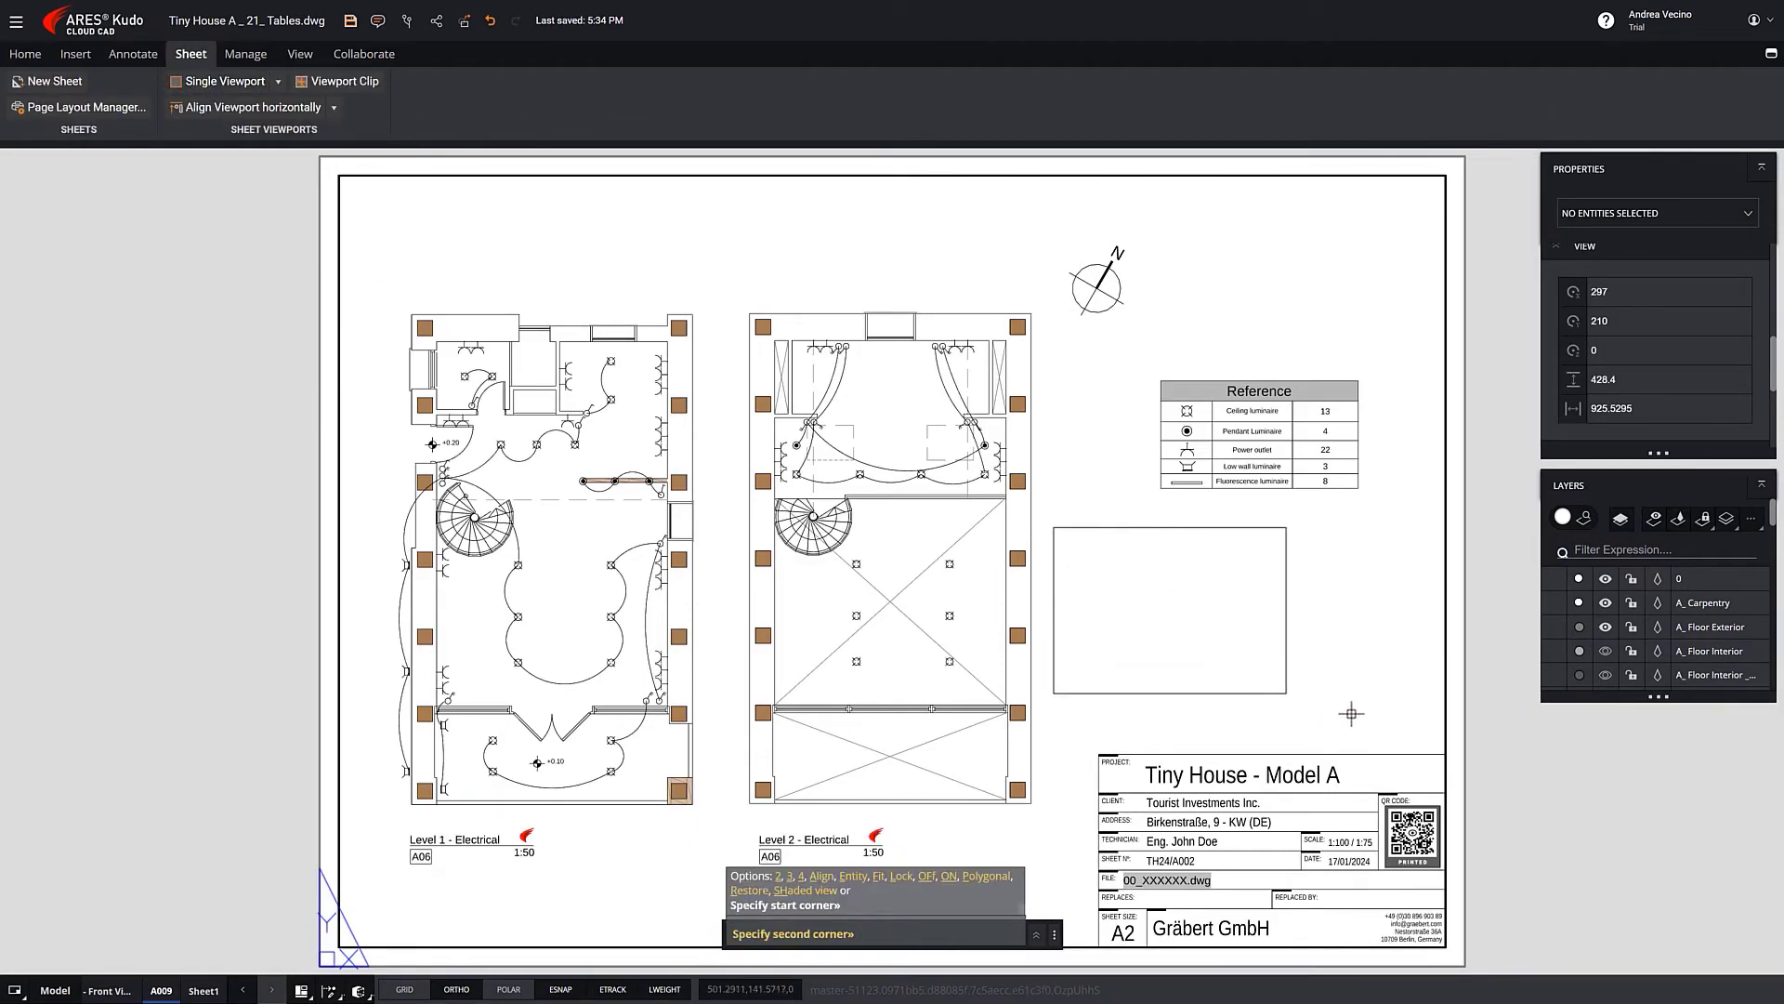
click(1414, 716)
Apply a preset scale to the new viewport from its Properties
click(1384, 533)
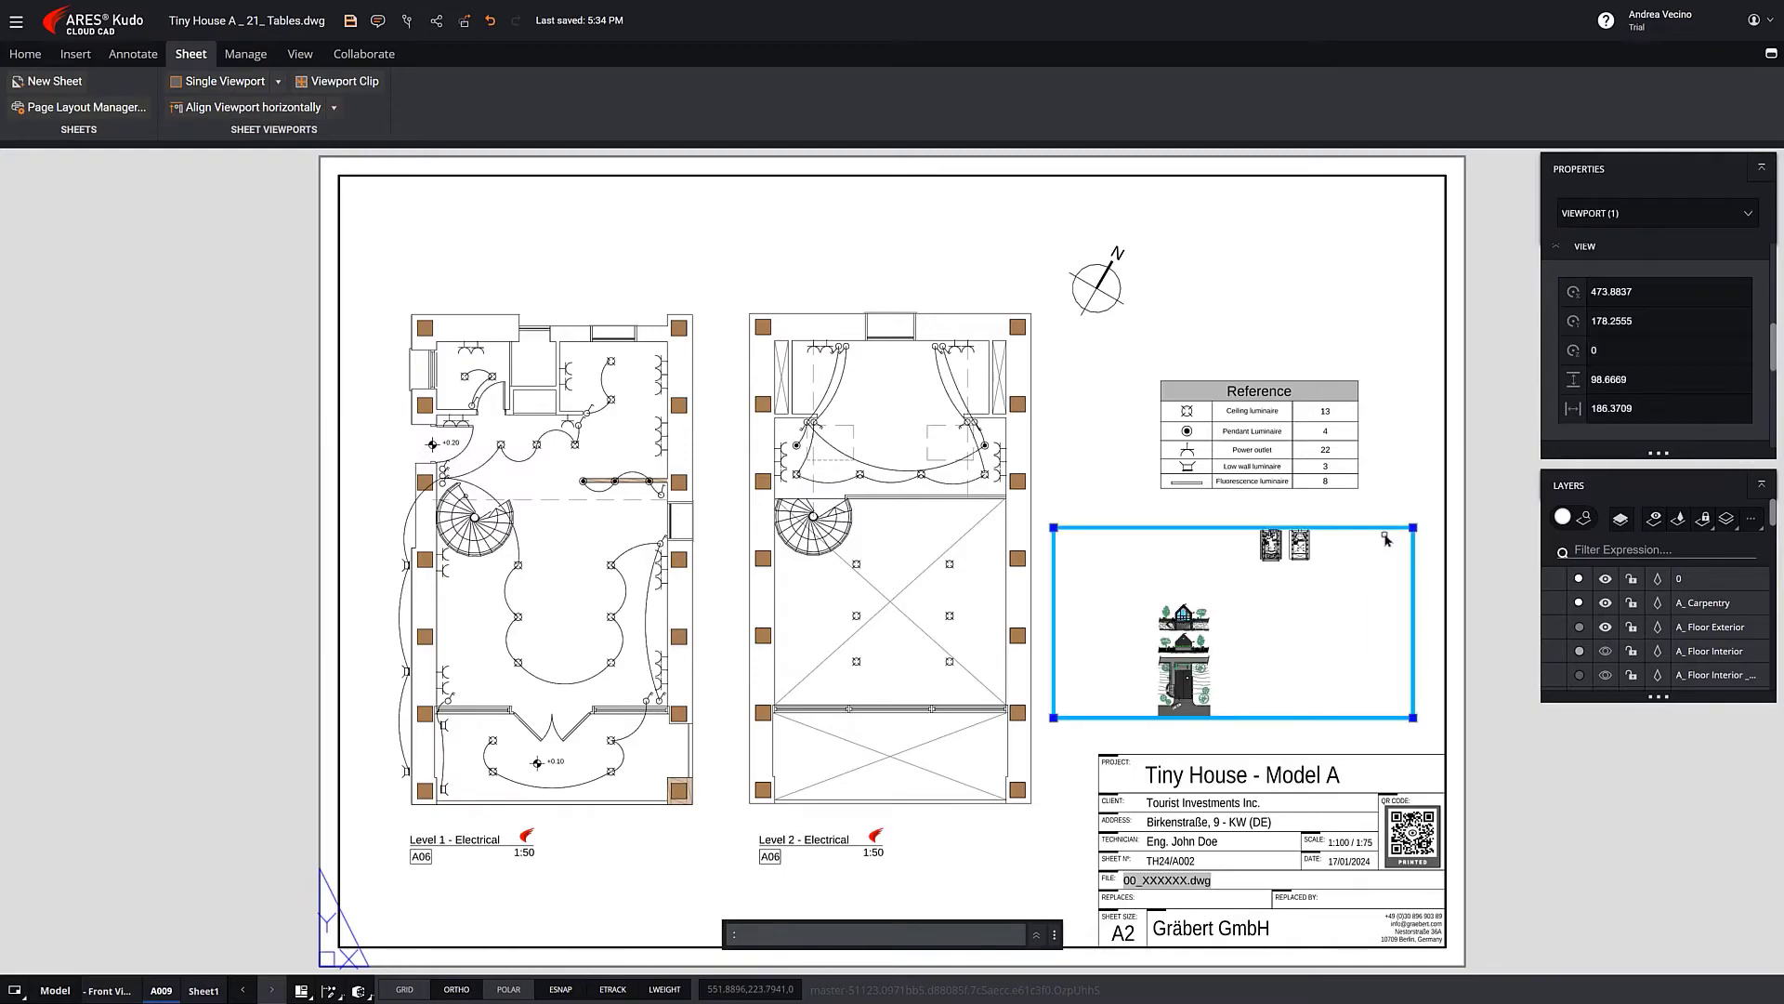
scroll(1770, 354, down, 5)
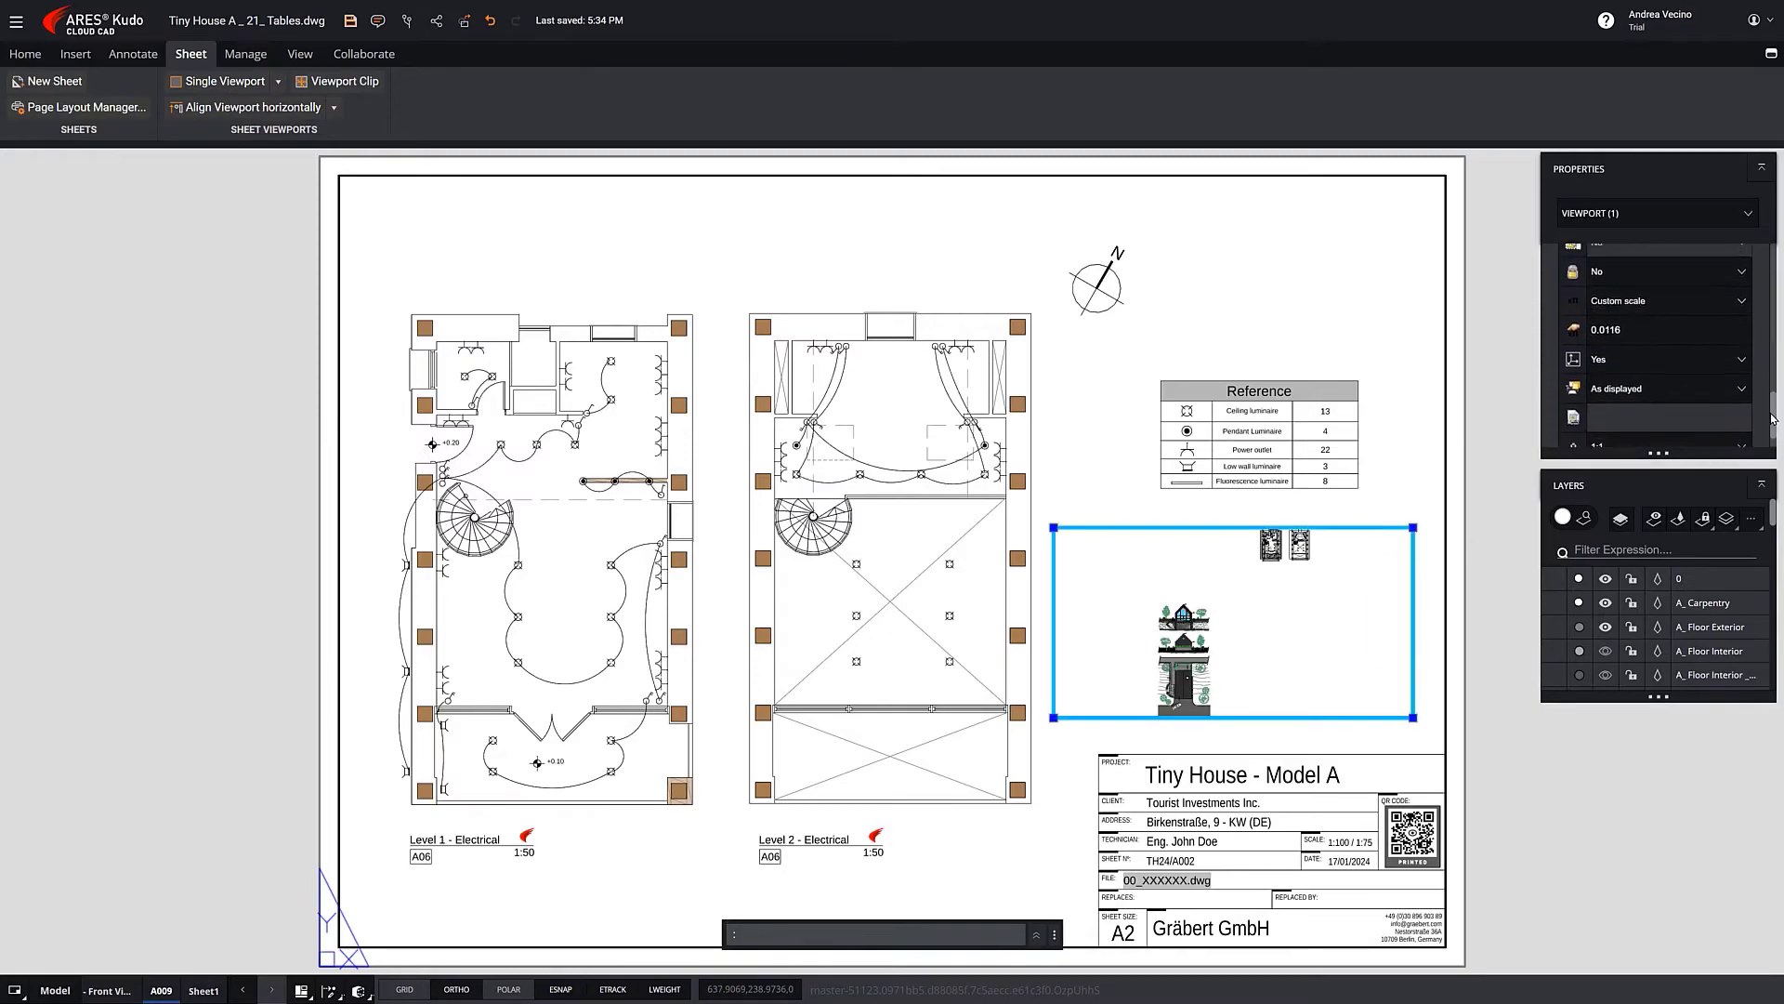
click(1686, 302)
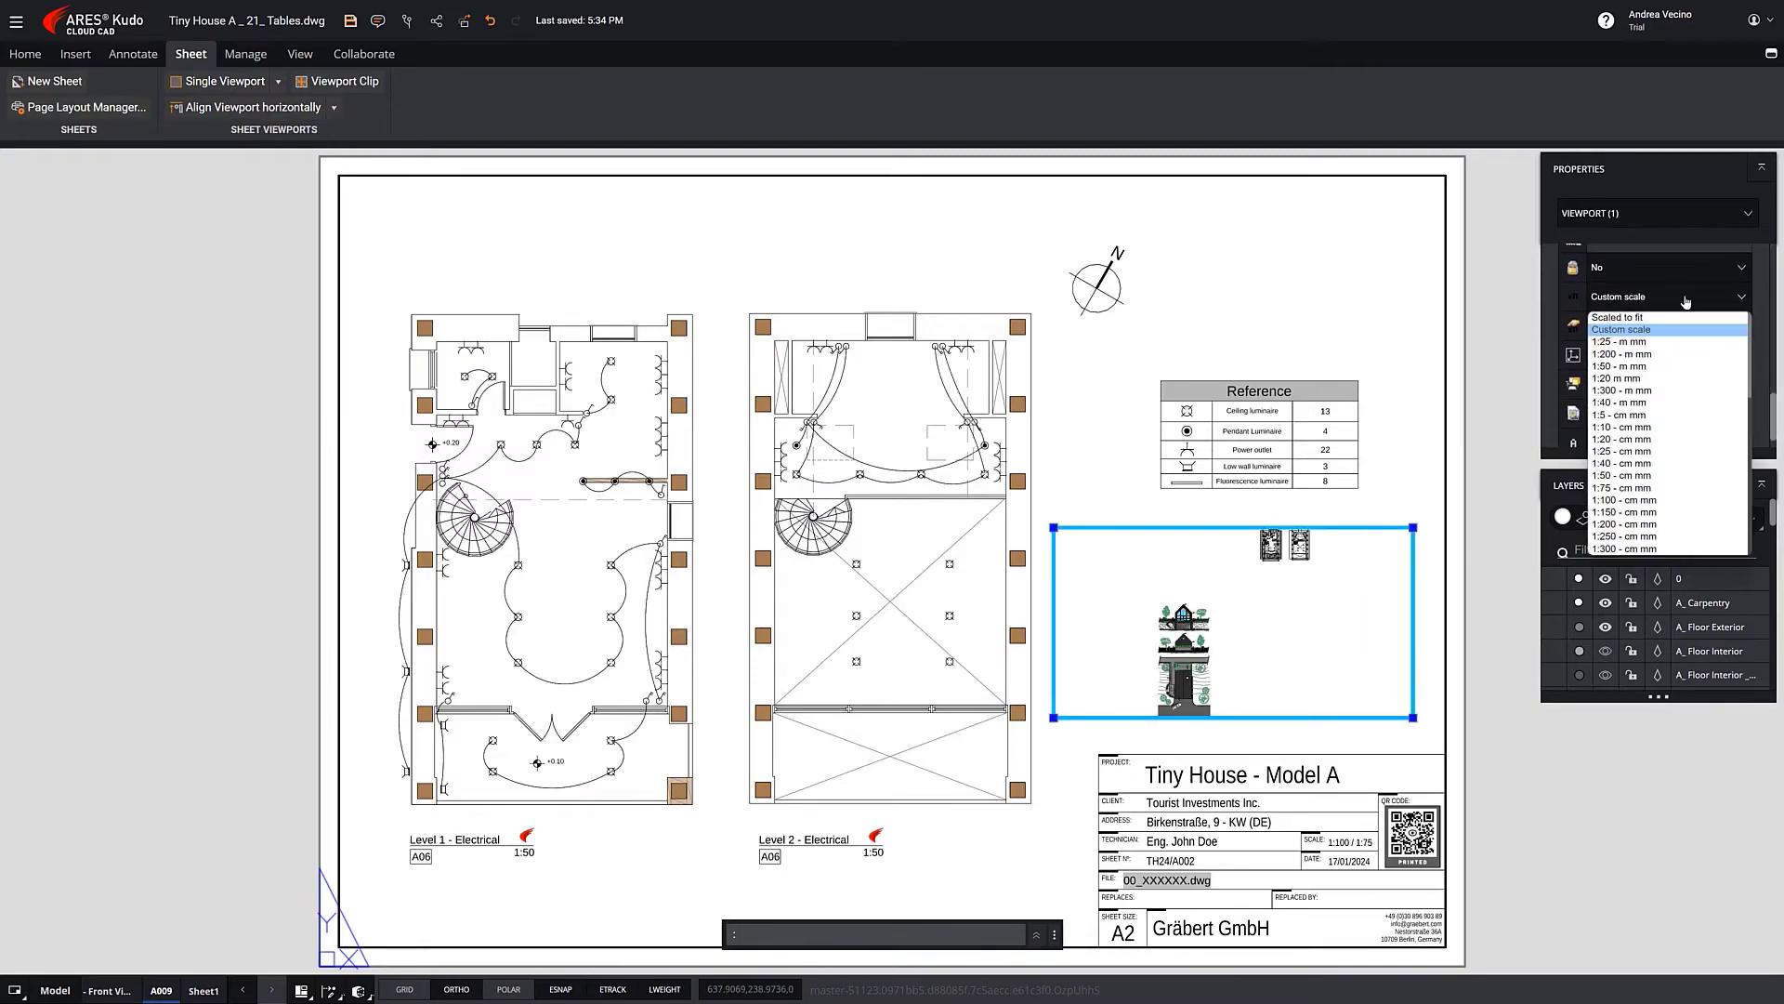
click(1664, 513)
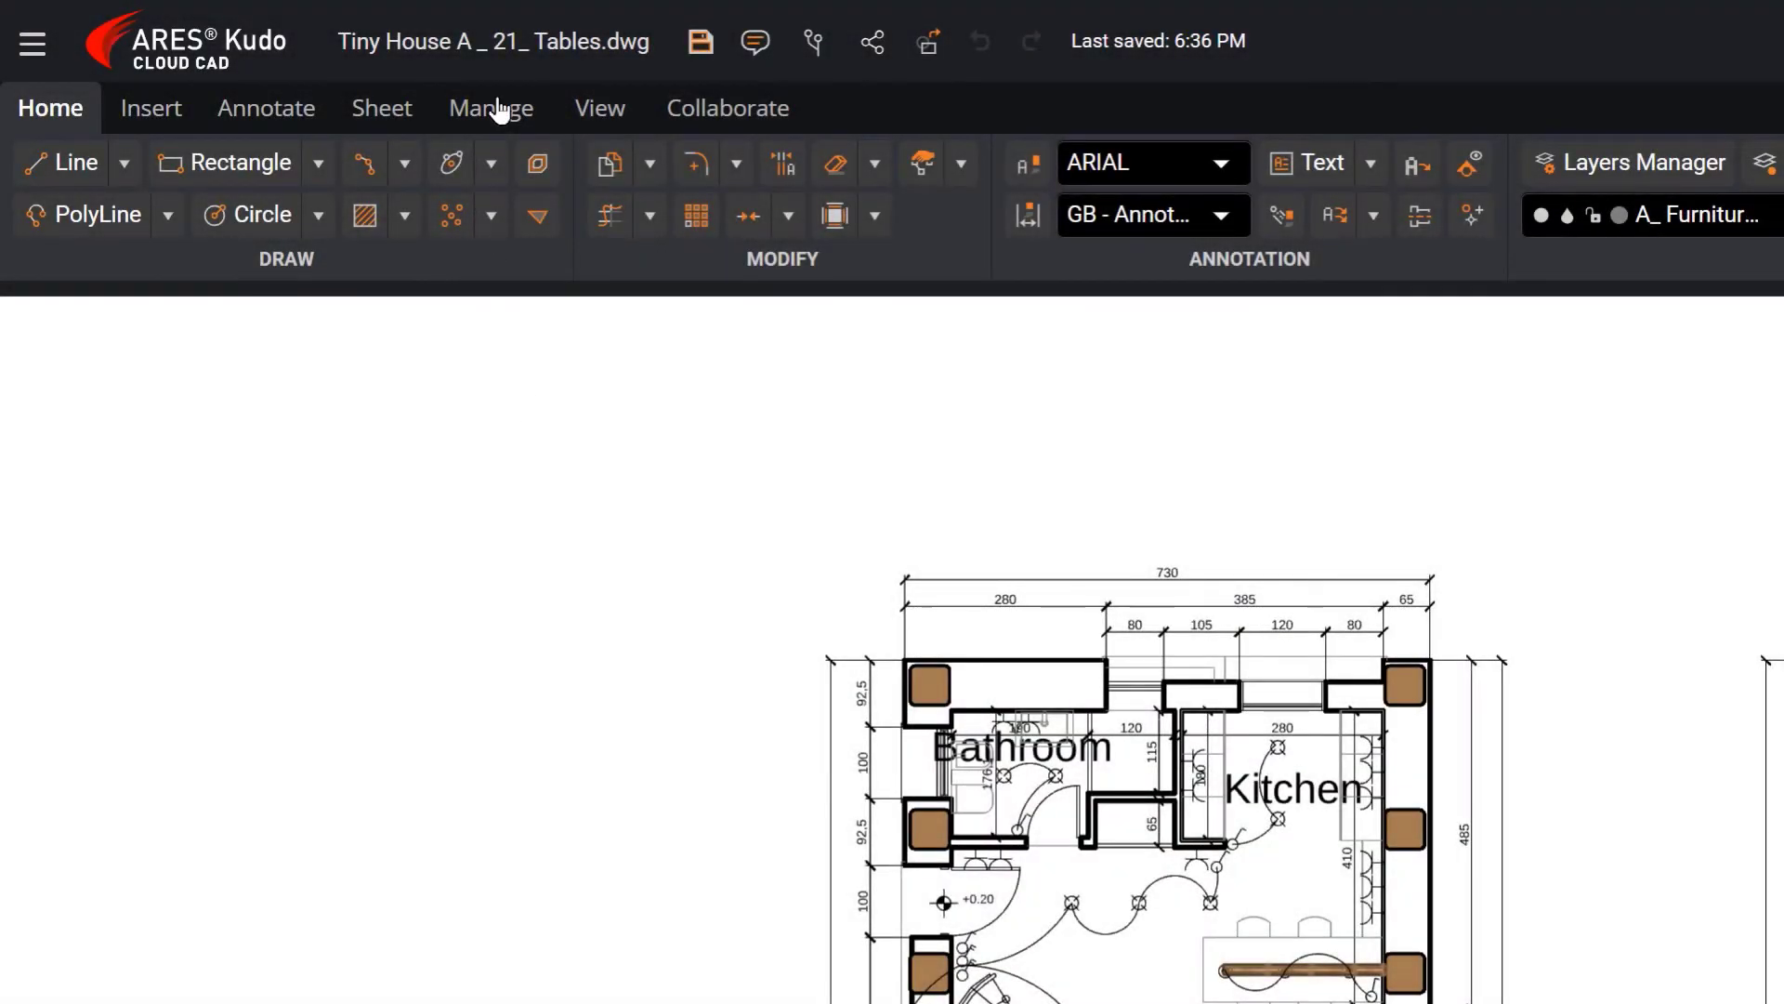
Load Tiny House A _ 20.dwg into Drawing Compare as the comparison file
click(500, 110)
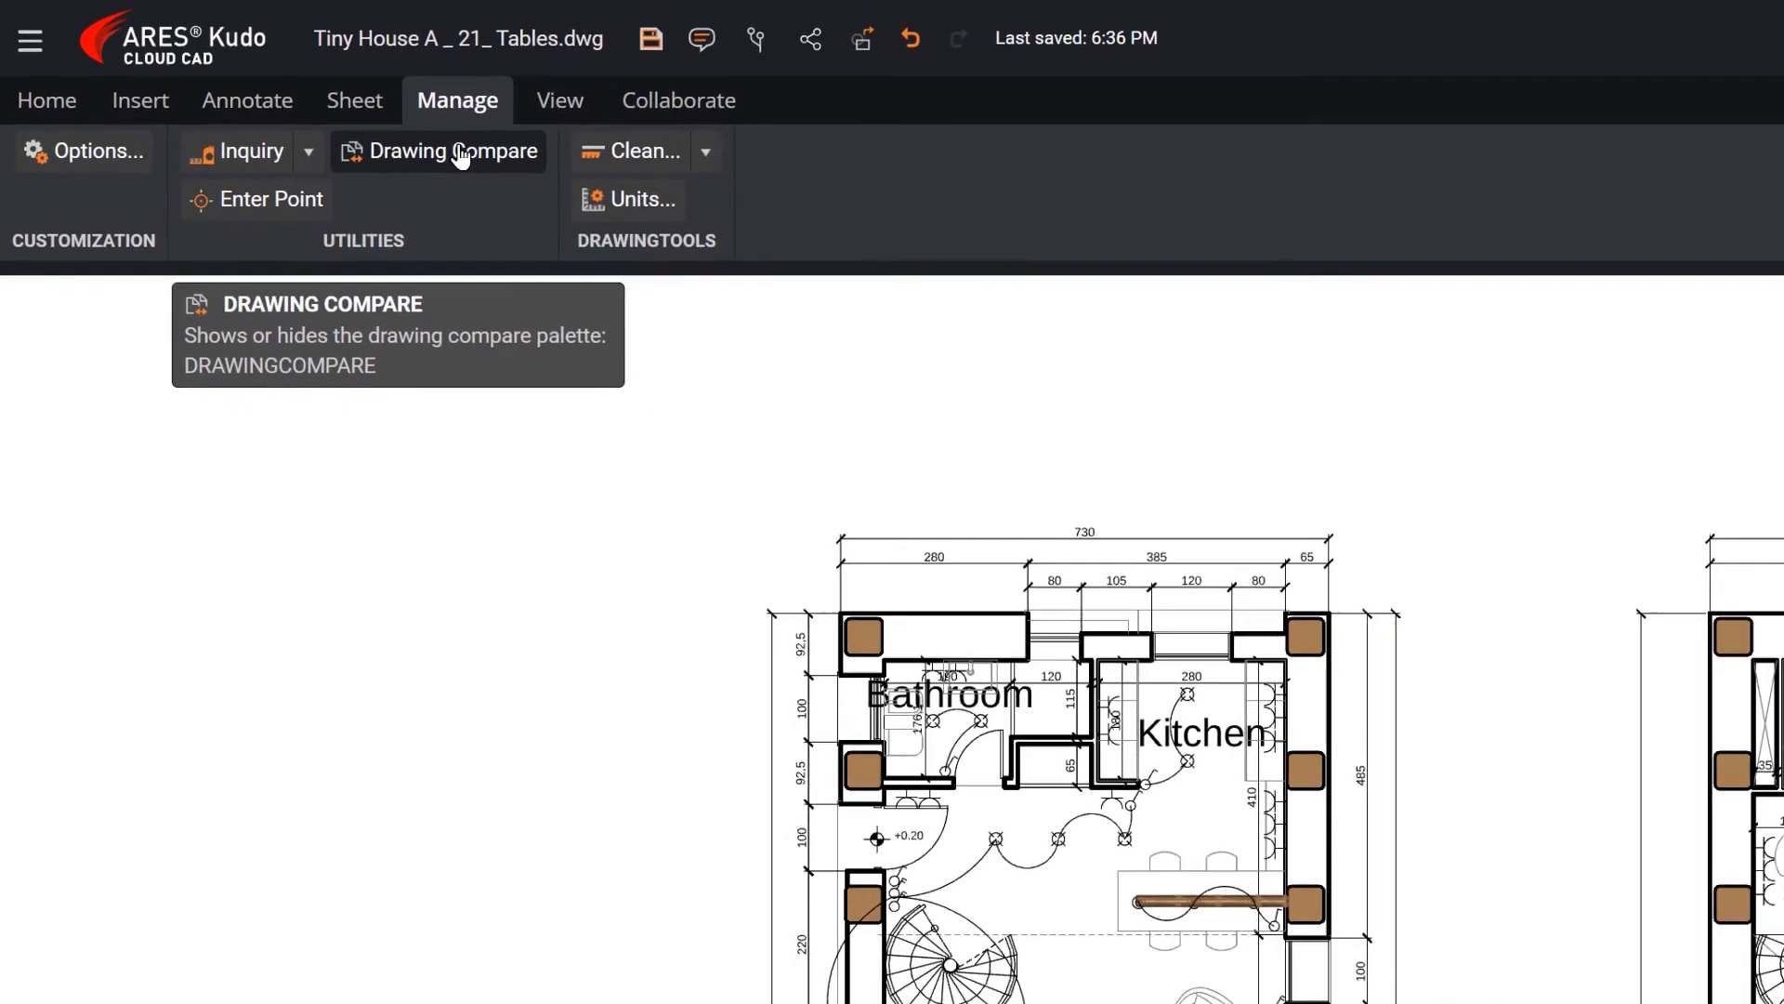
click(488, 163)
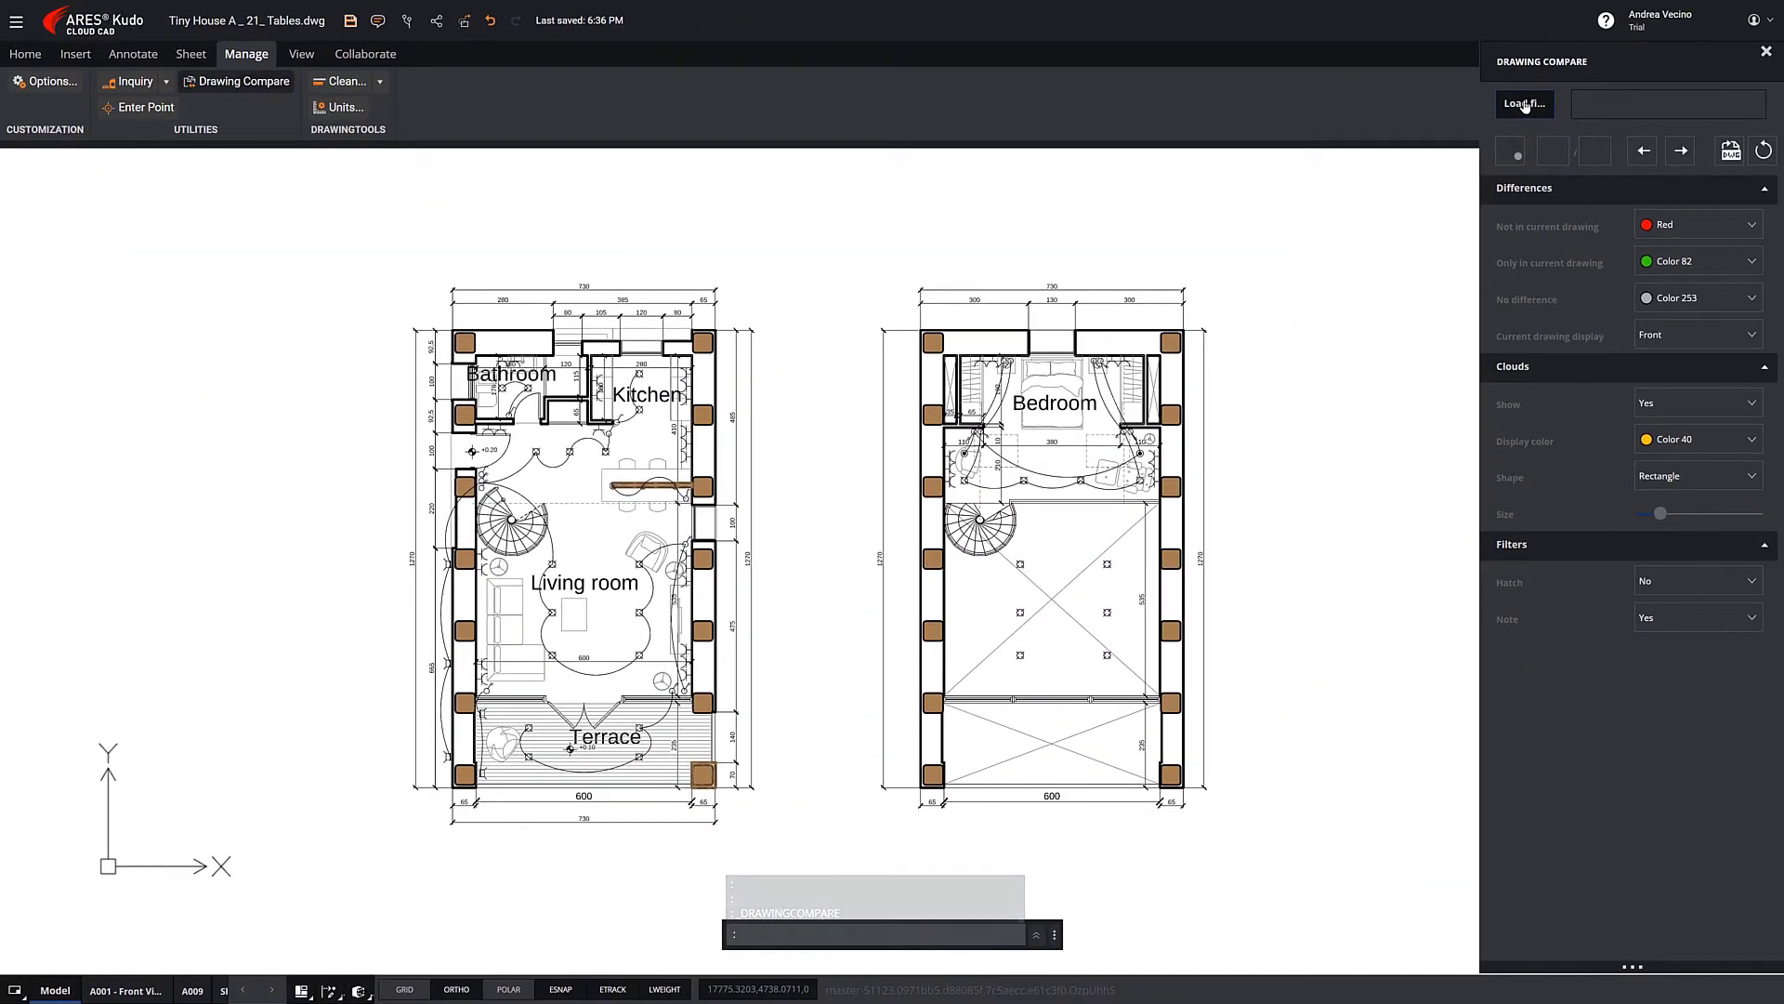
click(1714, 116)
click(853, 343)
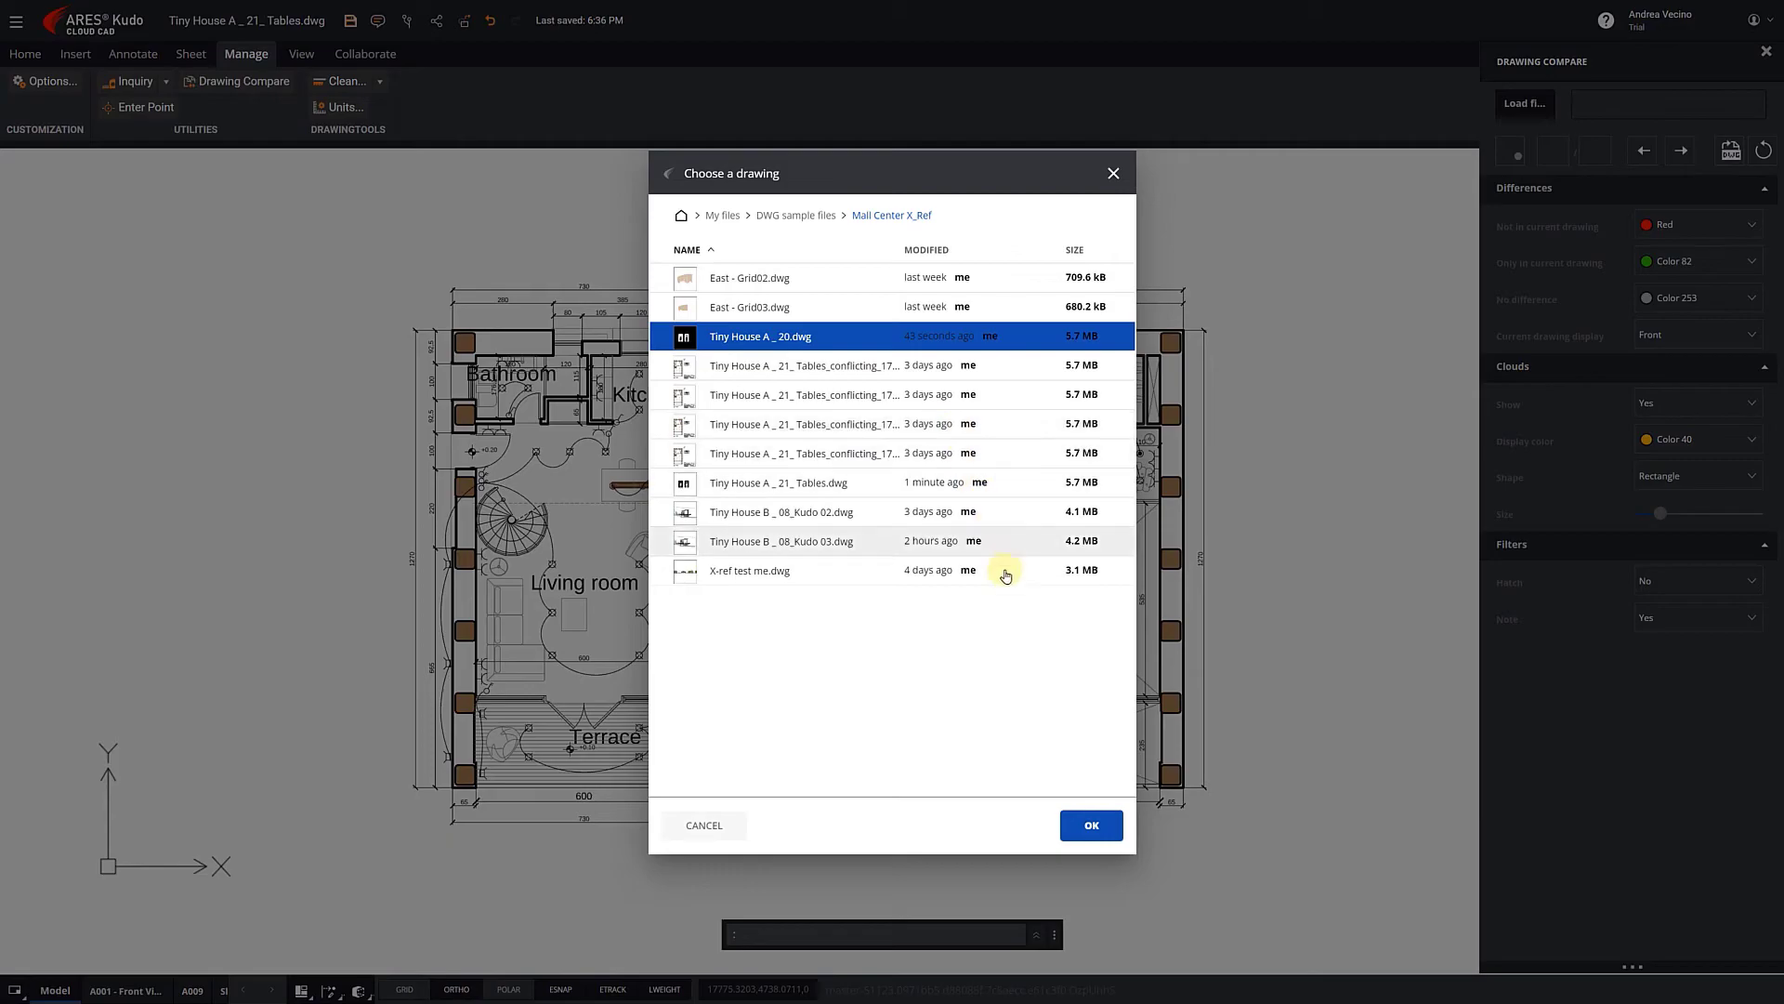
click(1092, 825)
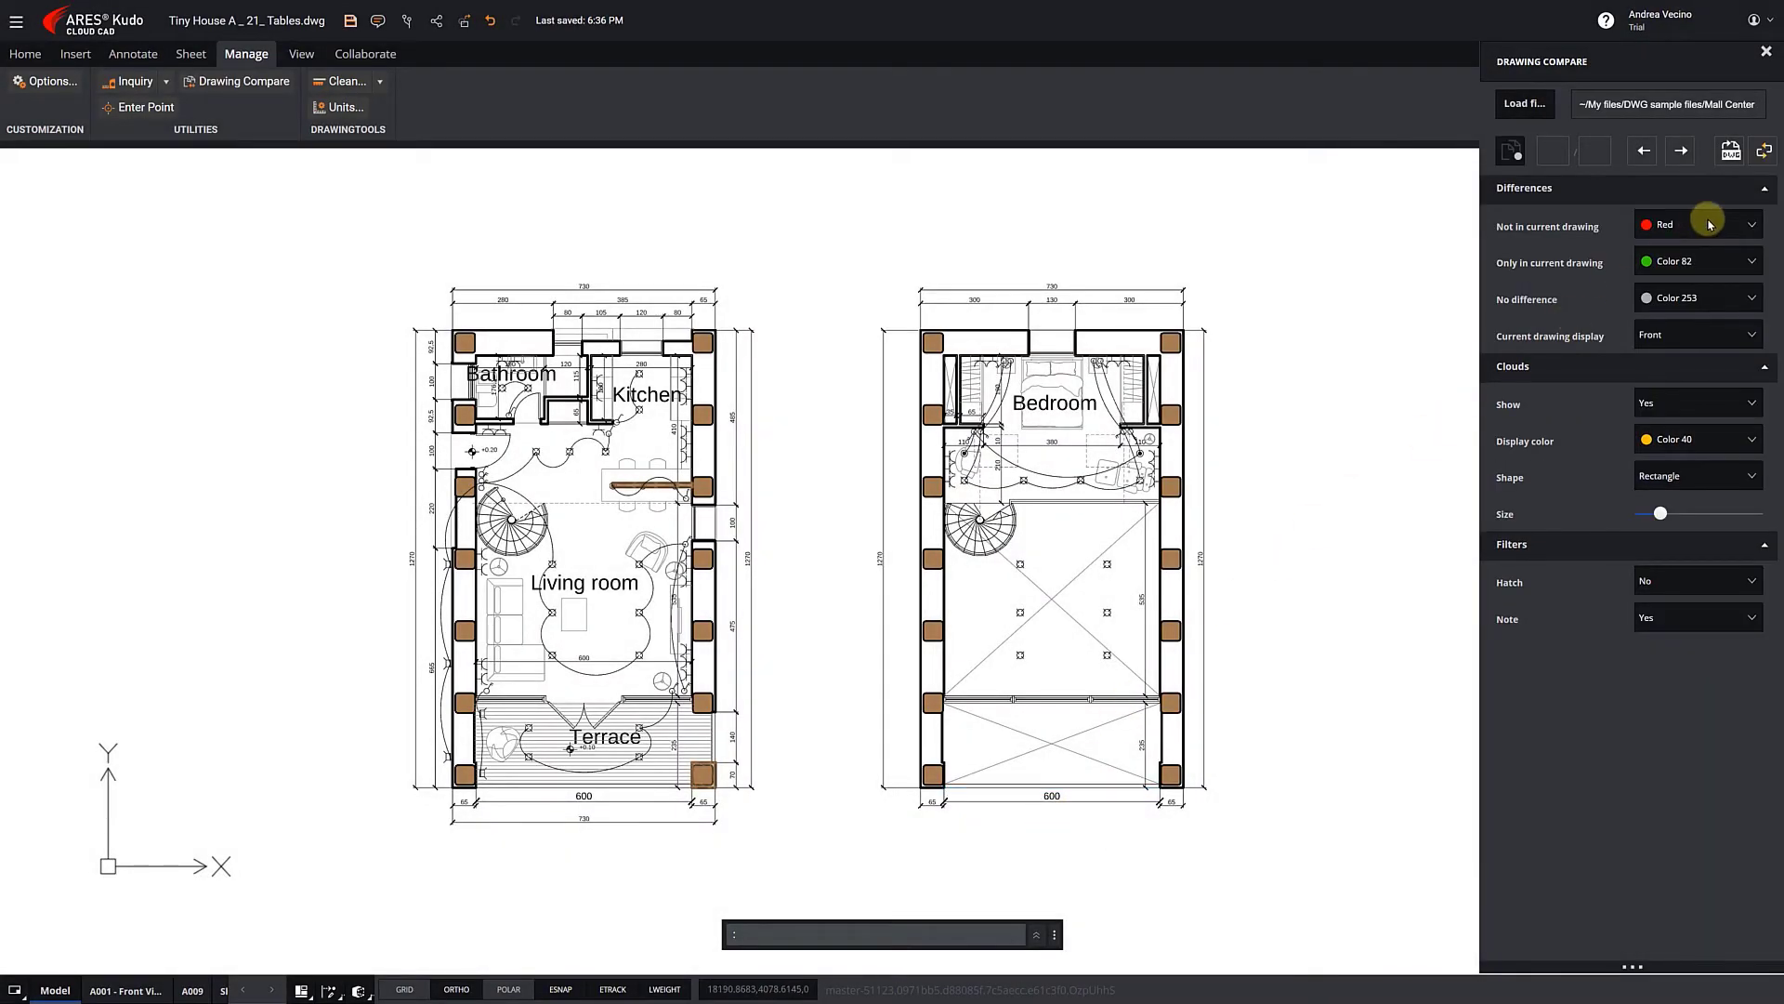
Show items not in the current drawing in blue, run the compare, then view version history
click(1704, 224)
click(1684, 371)
click(1509, 150)
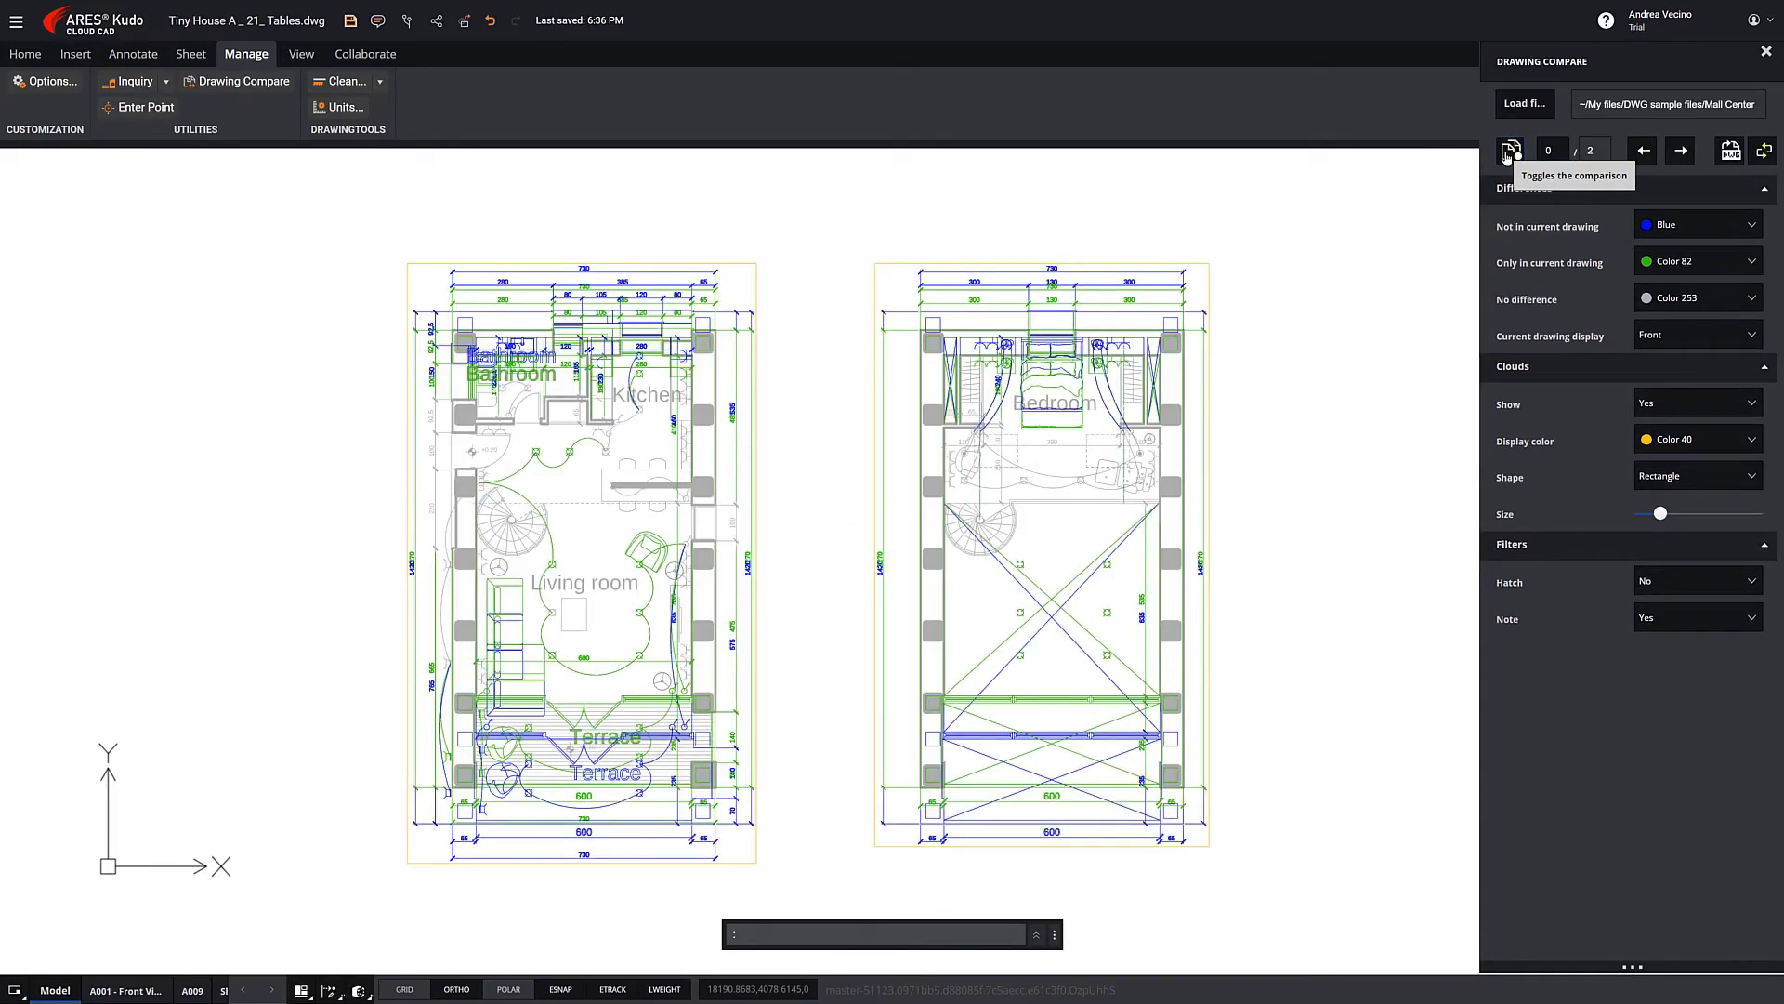
click(1762, 53)
click(410, 22)
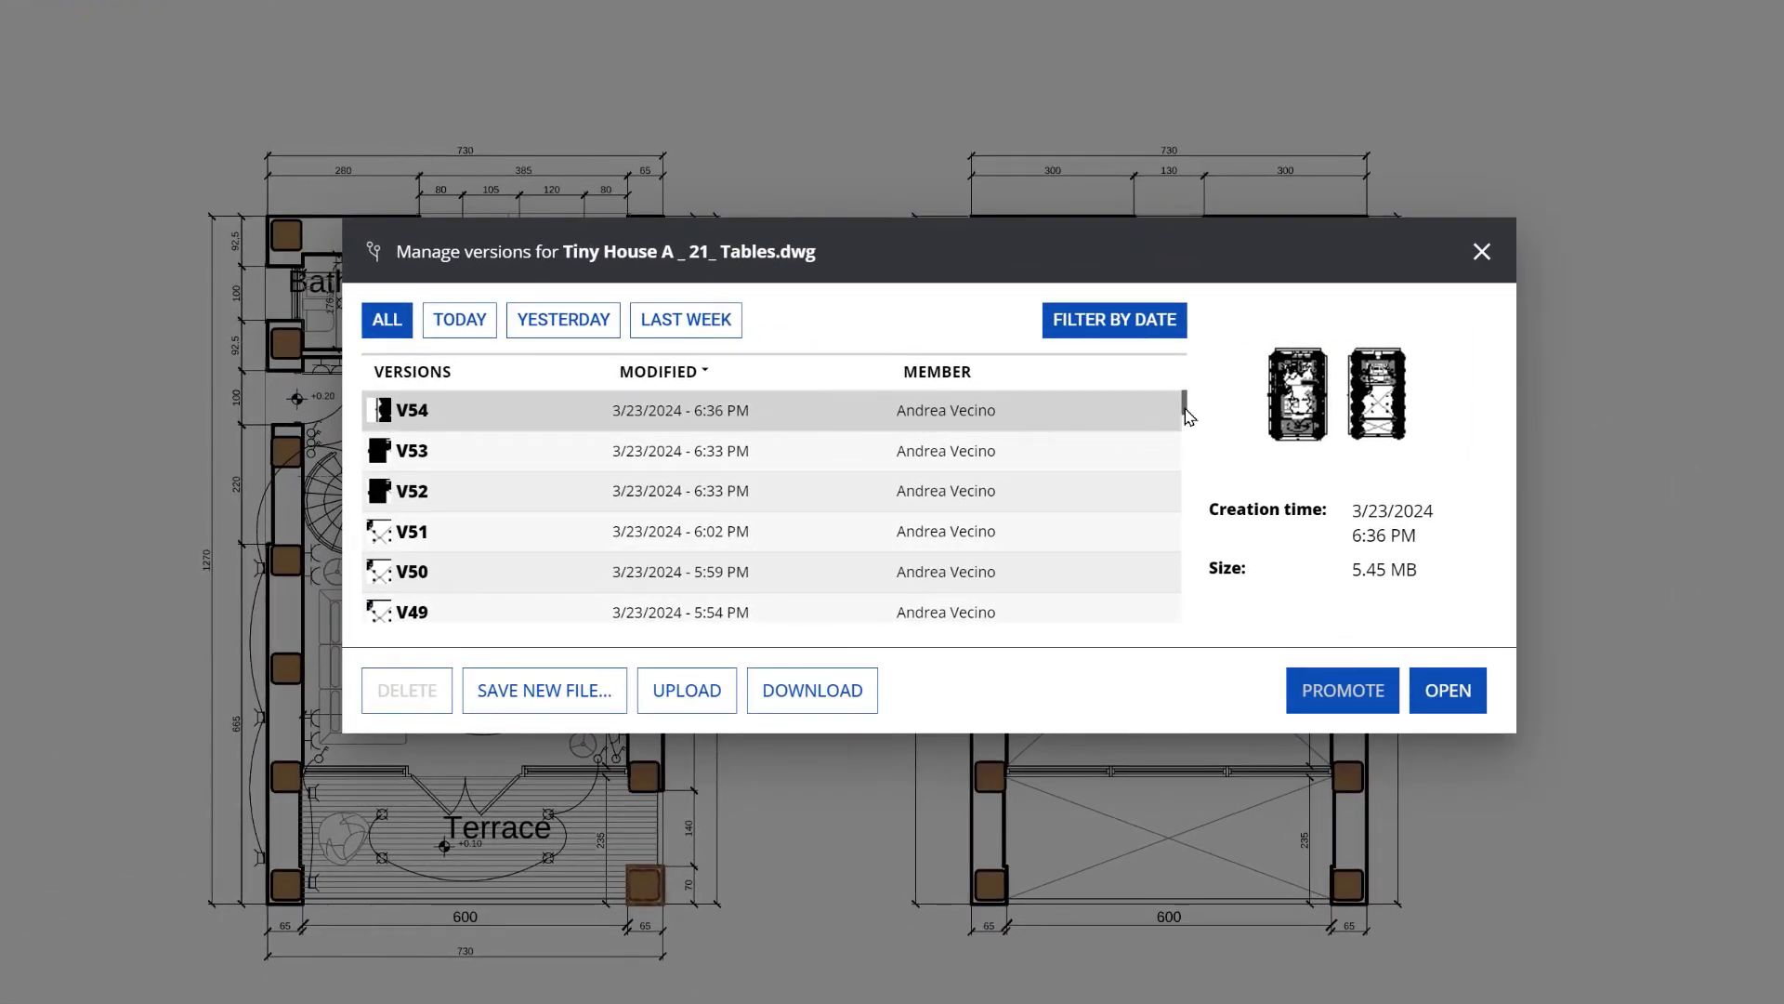
Scroll down the versions list and preview version V36
drag(1185, 411, 1180, 481)
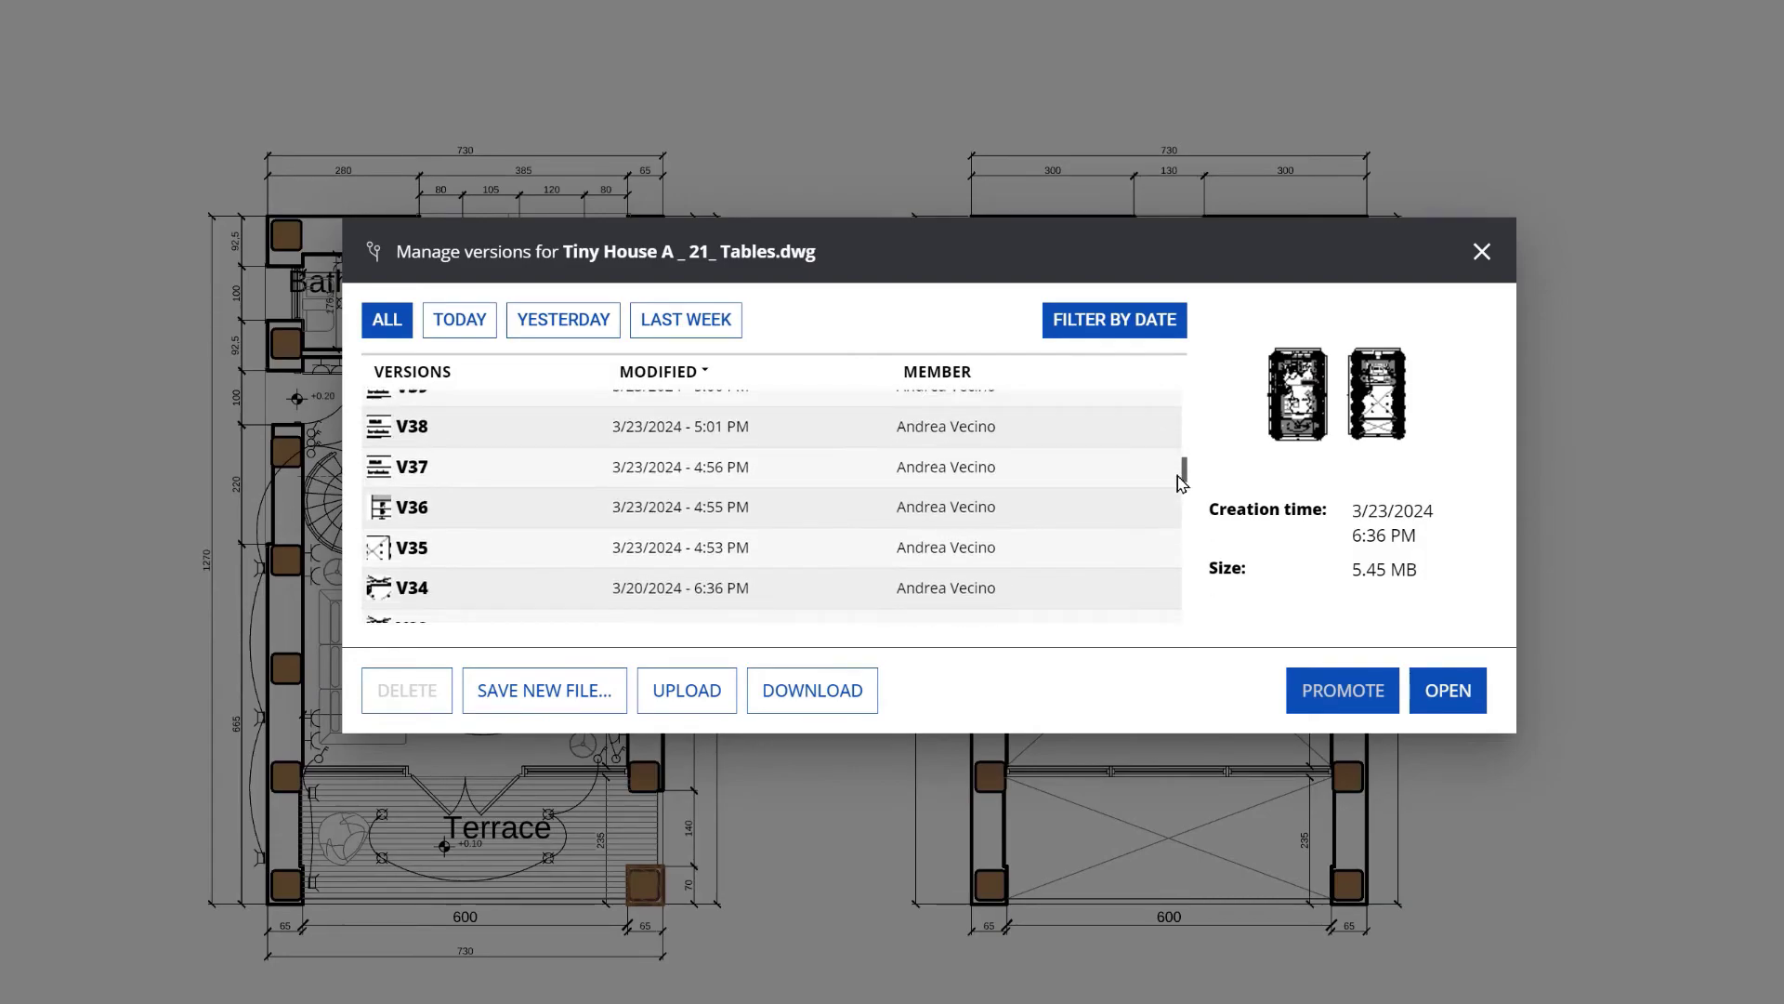
click(448, 520)
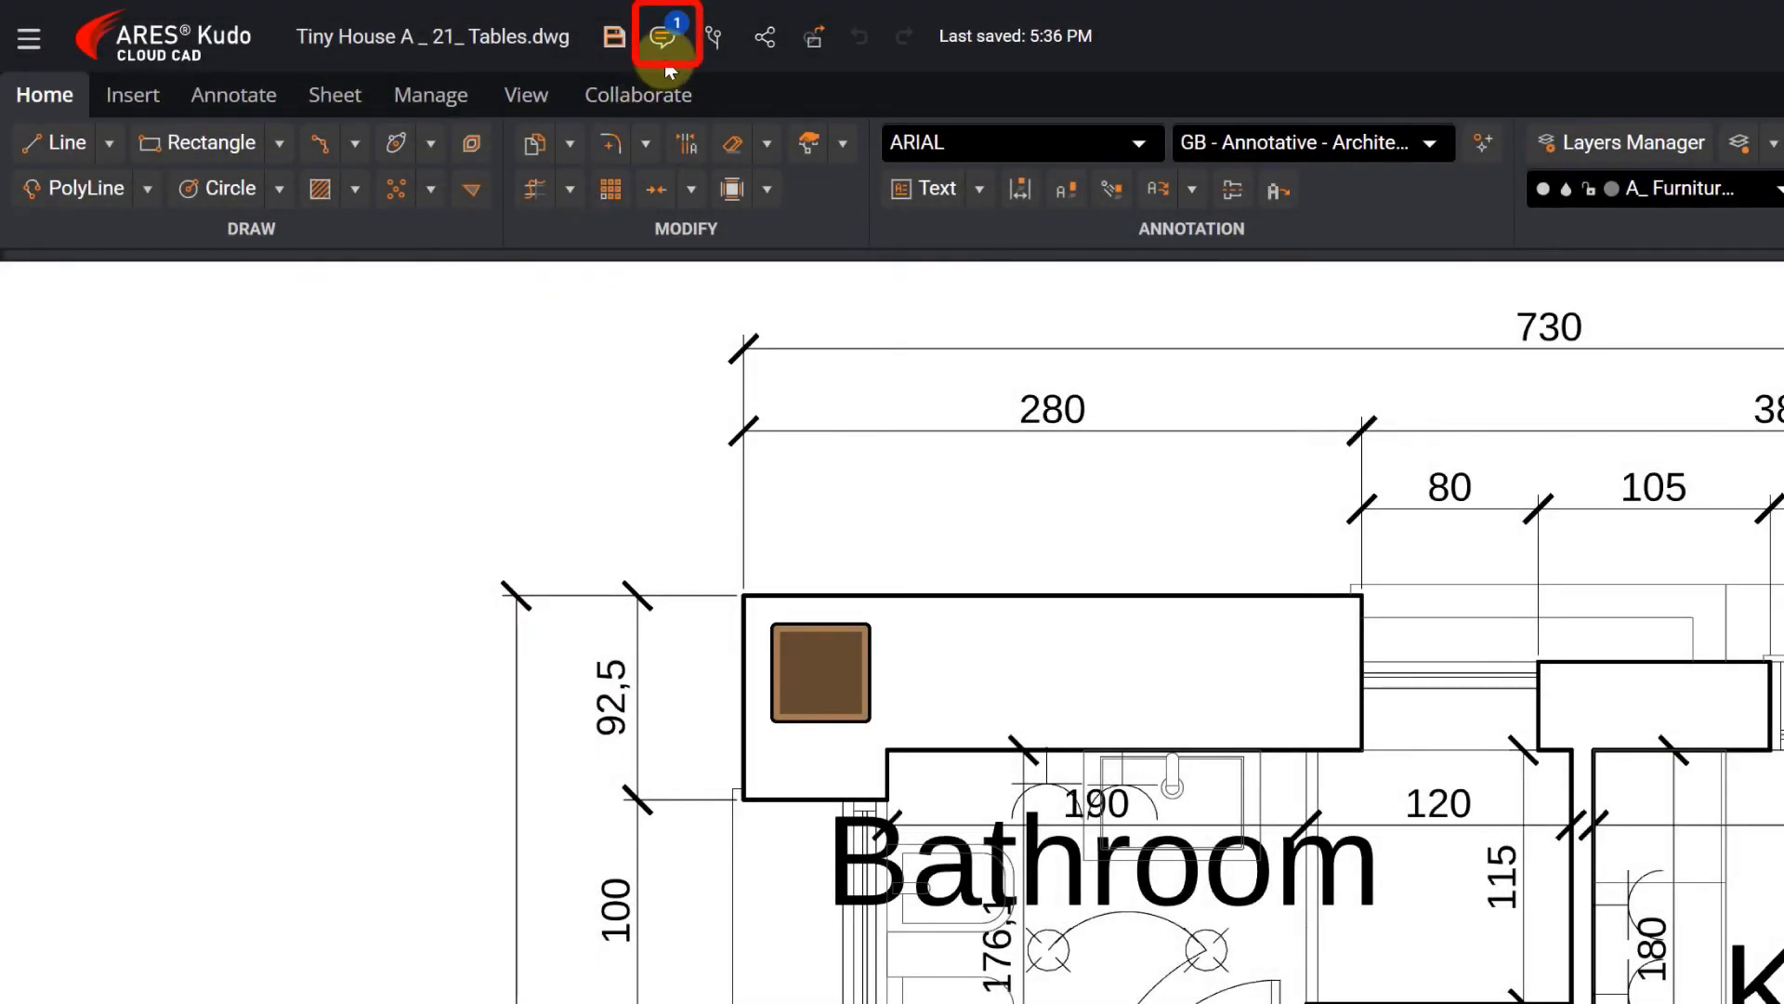
Post a 'Thanks' reply mentioning the other commenter on the Lights comment thread
click(661, 39)
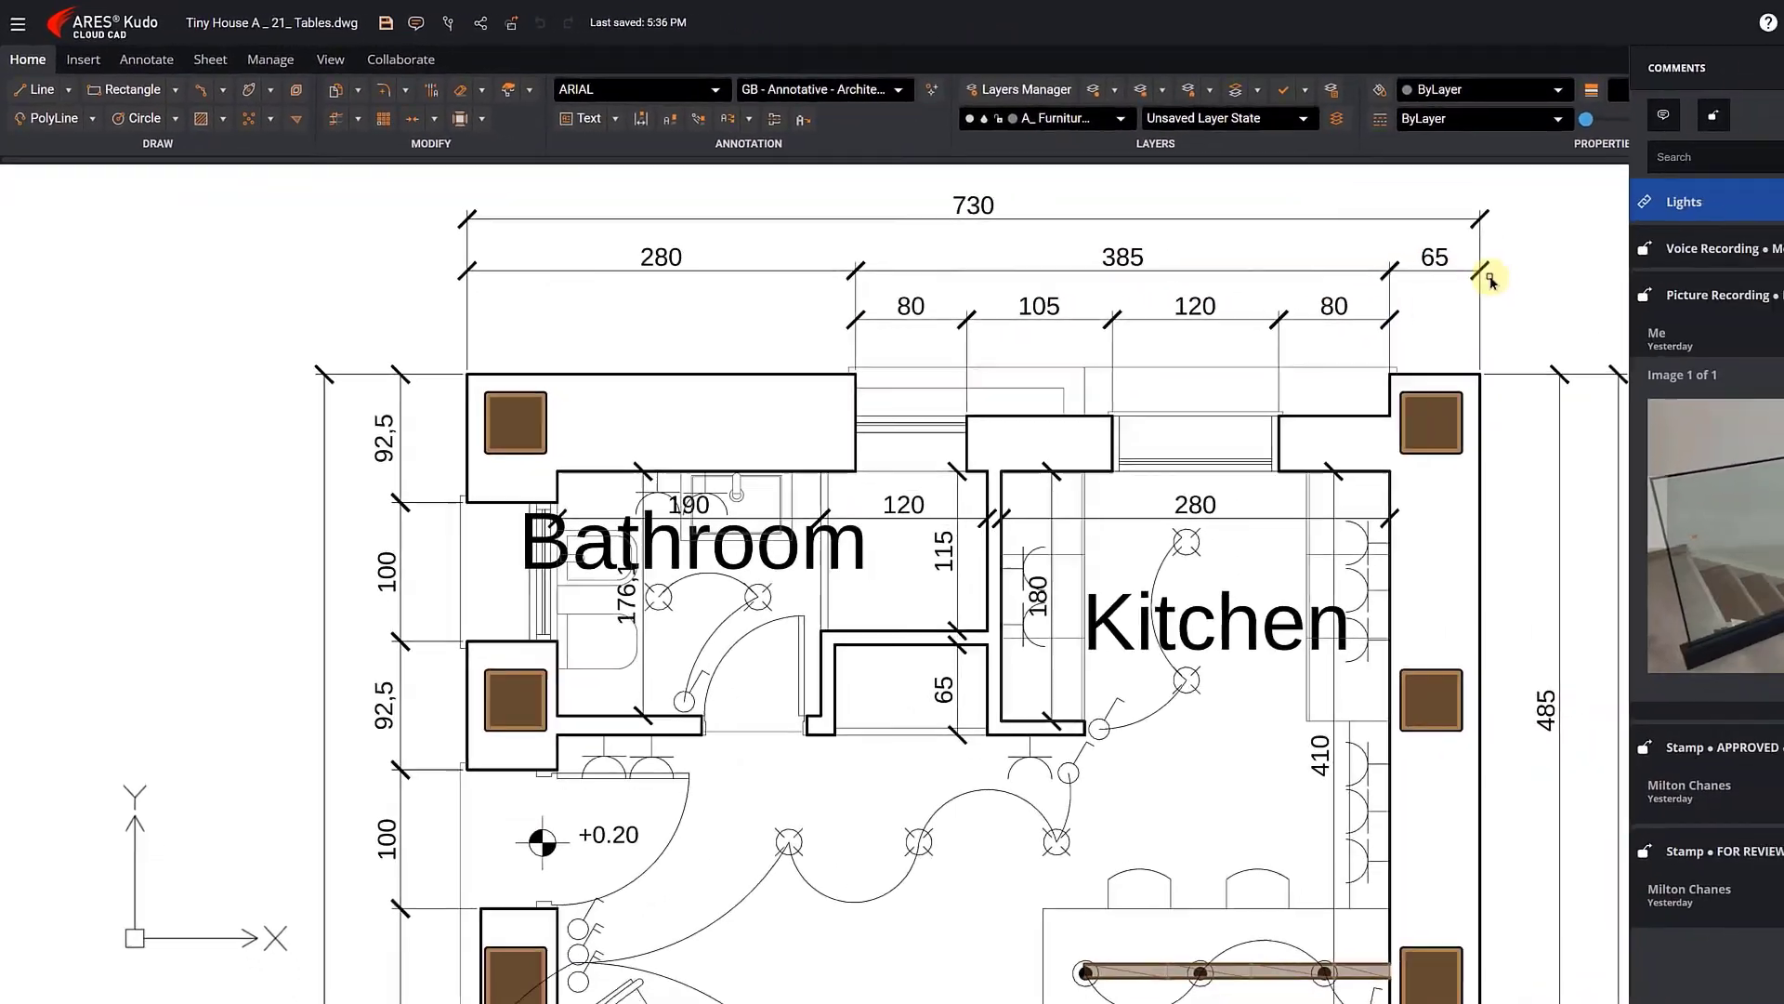
click(1740, 192)
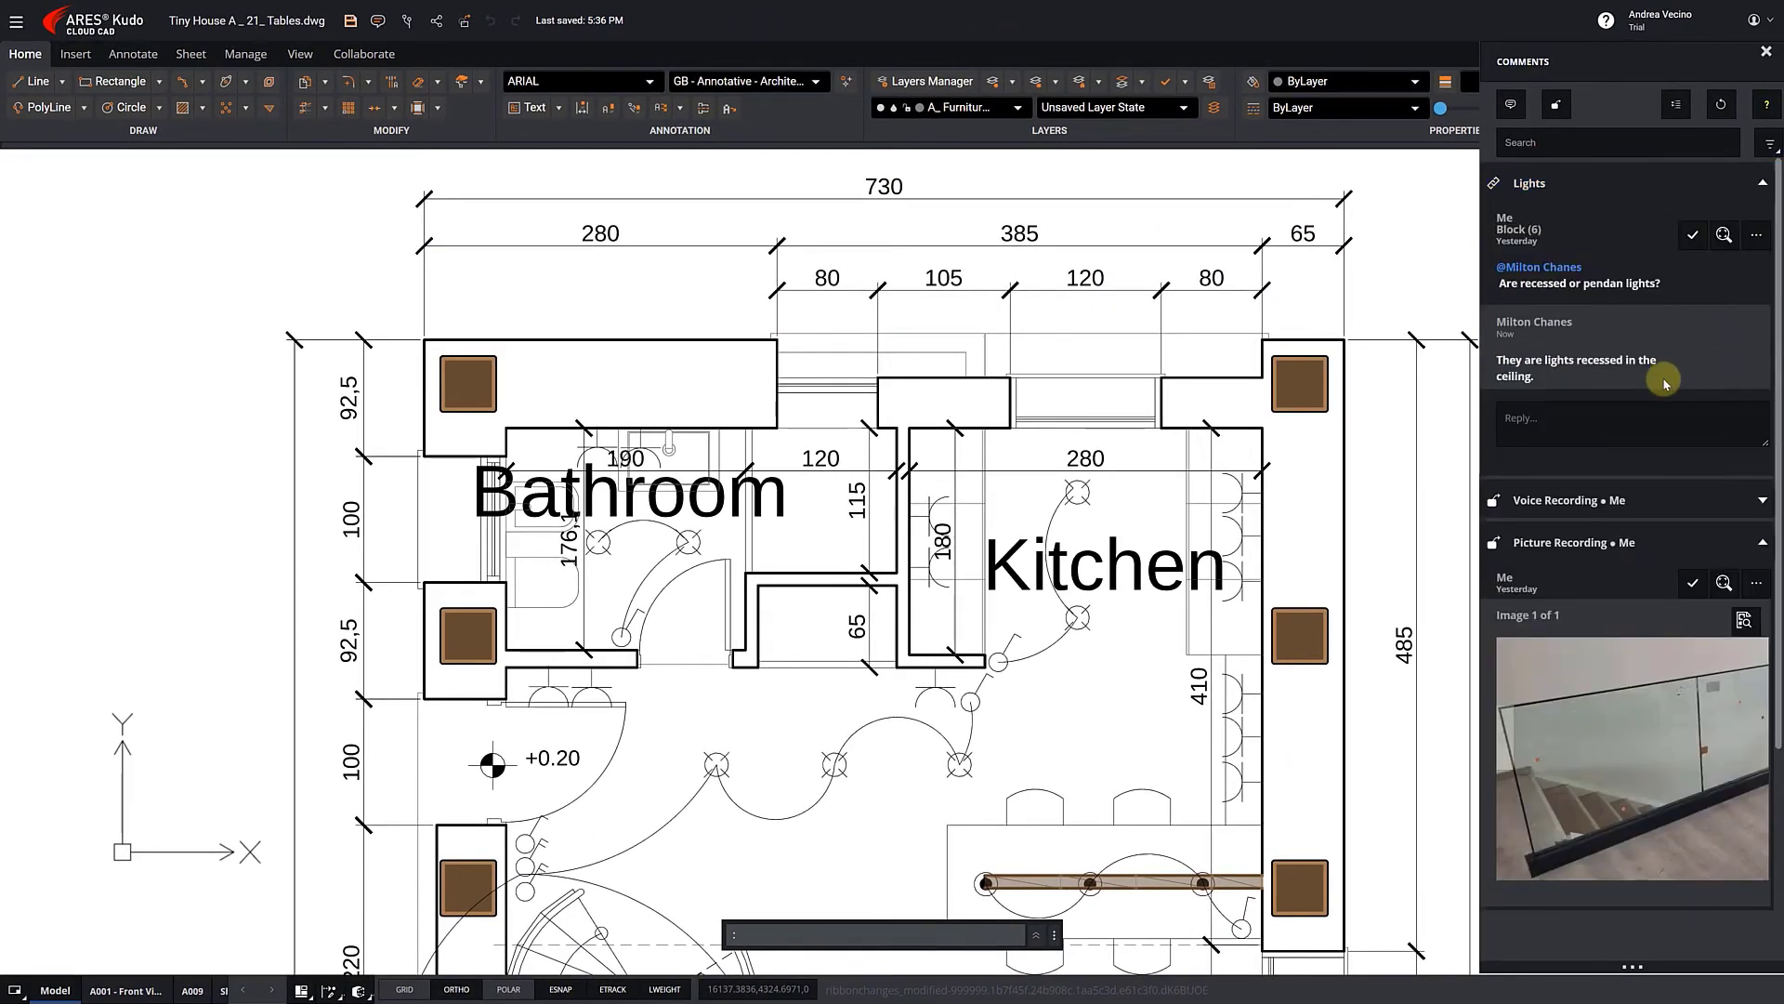
click(1723, 234)
click(1549, 419)
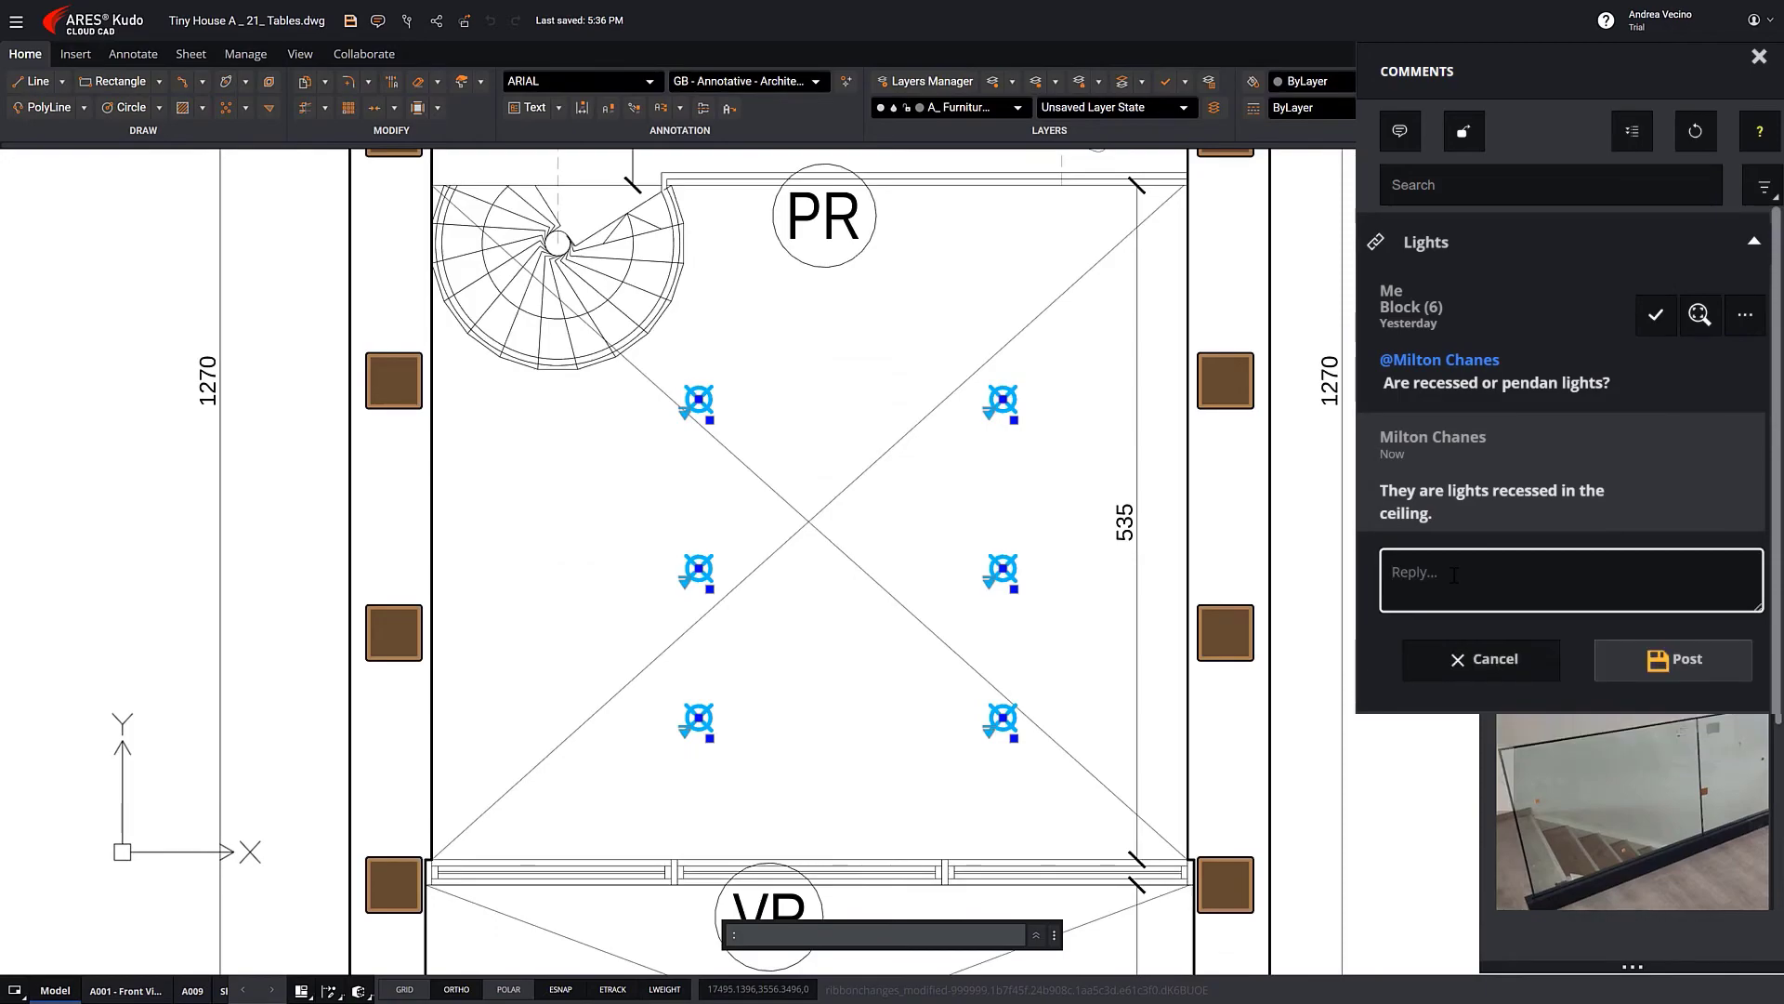
text(Thanks @mil)
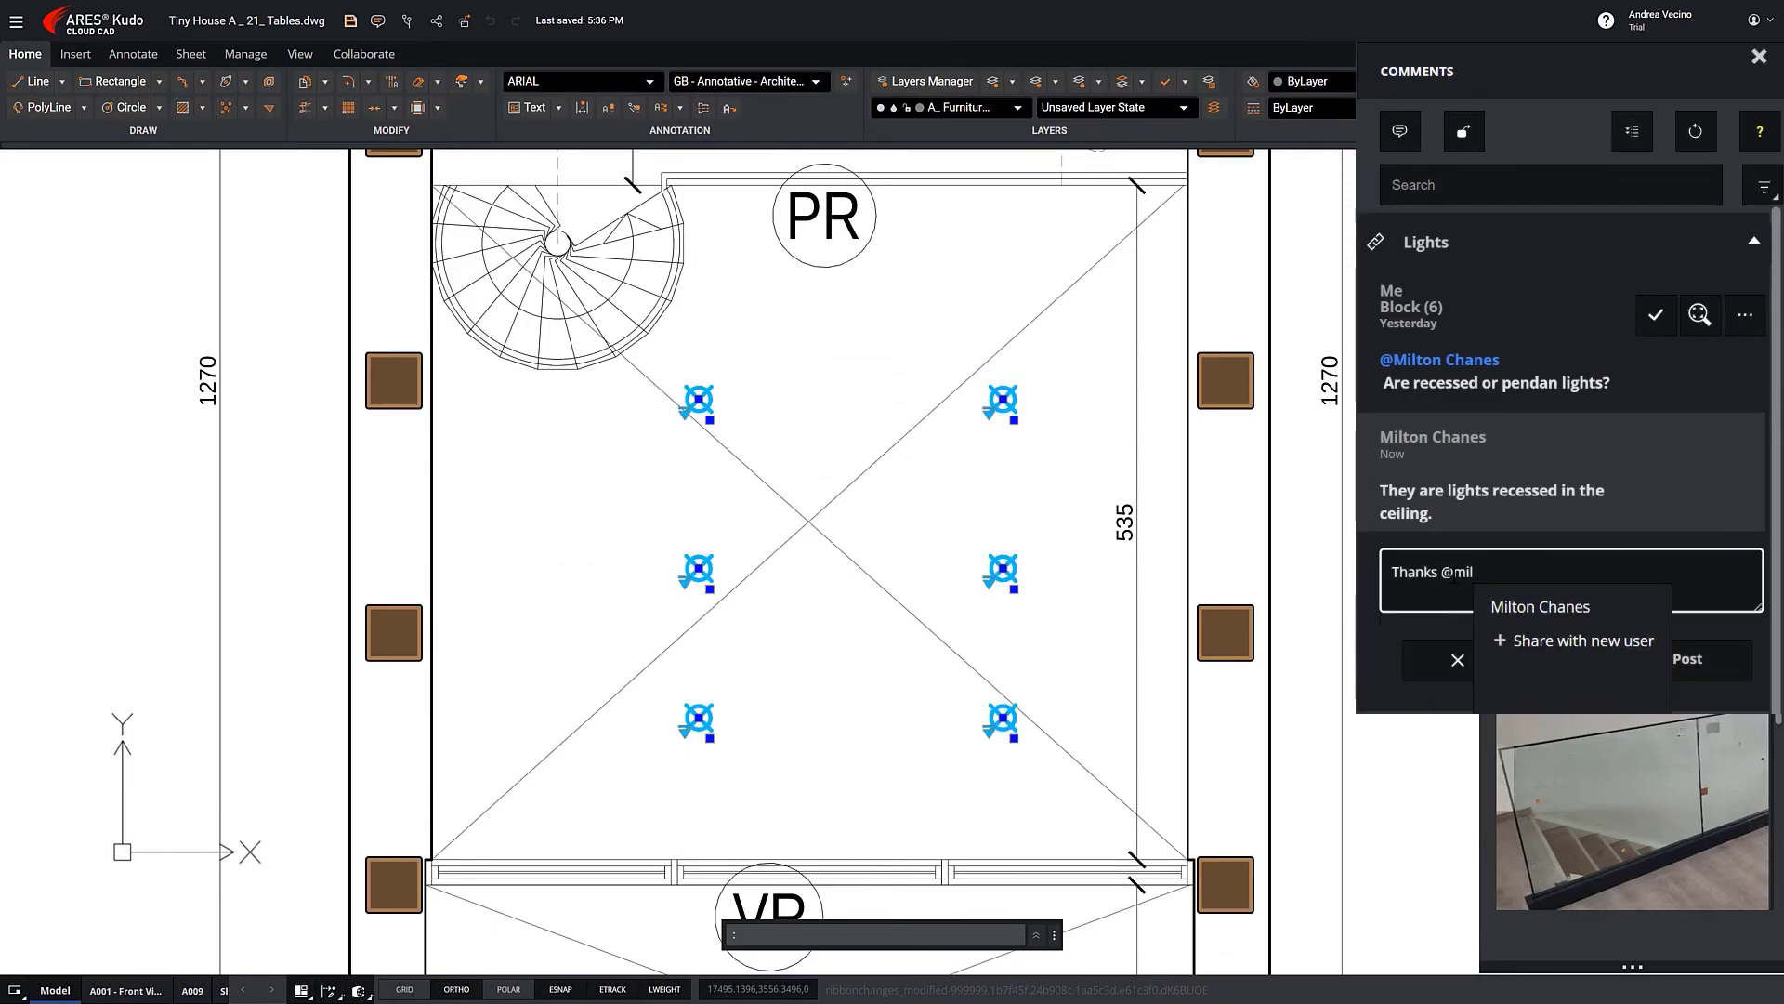
click(1487, 604)
click(1687, 659)
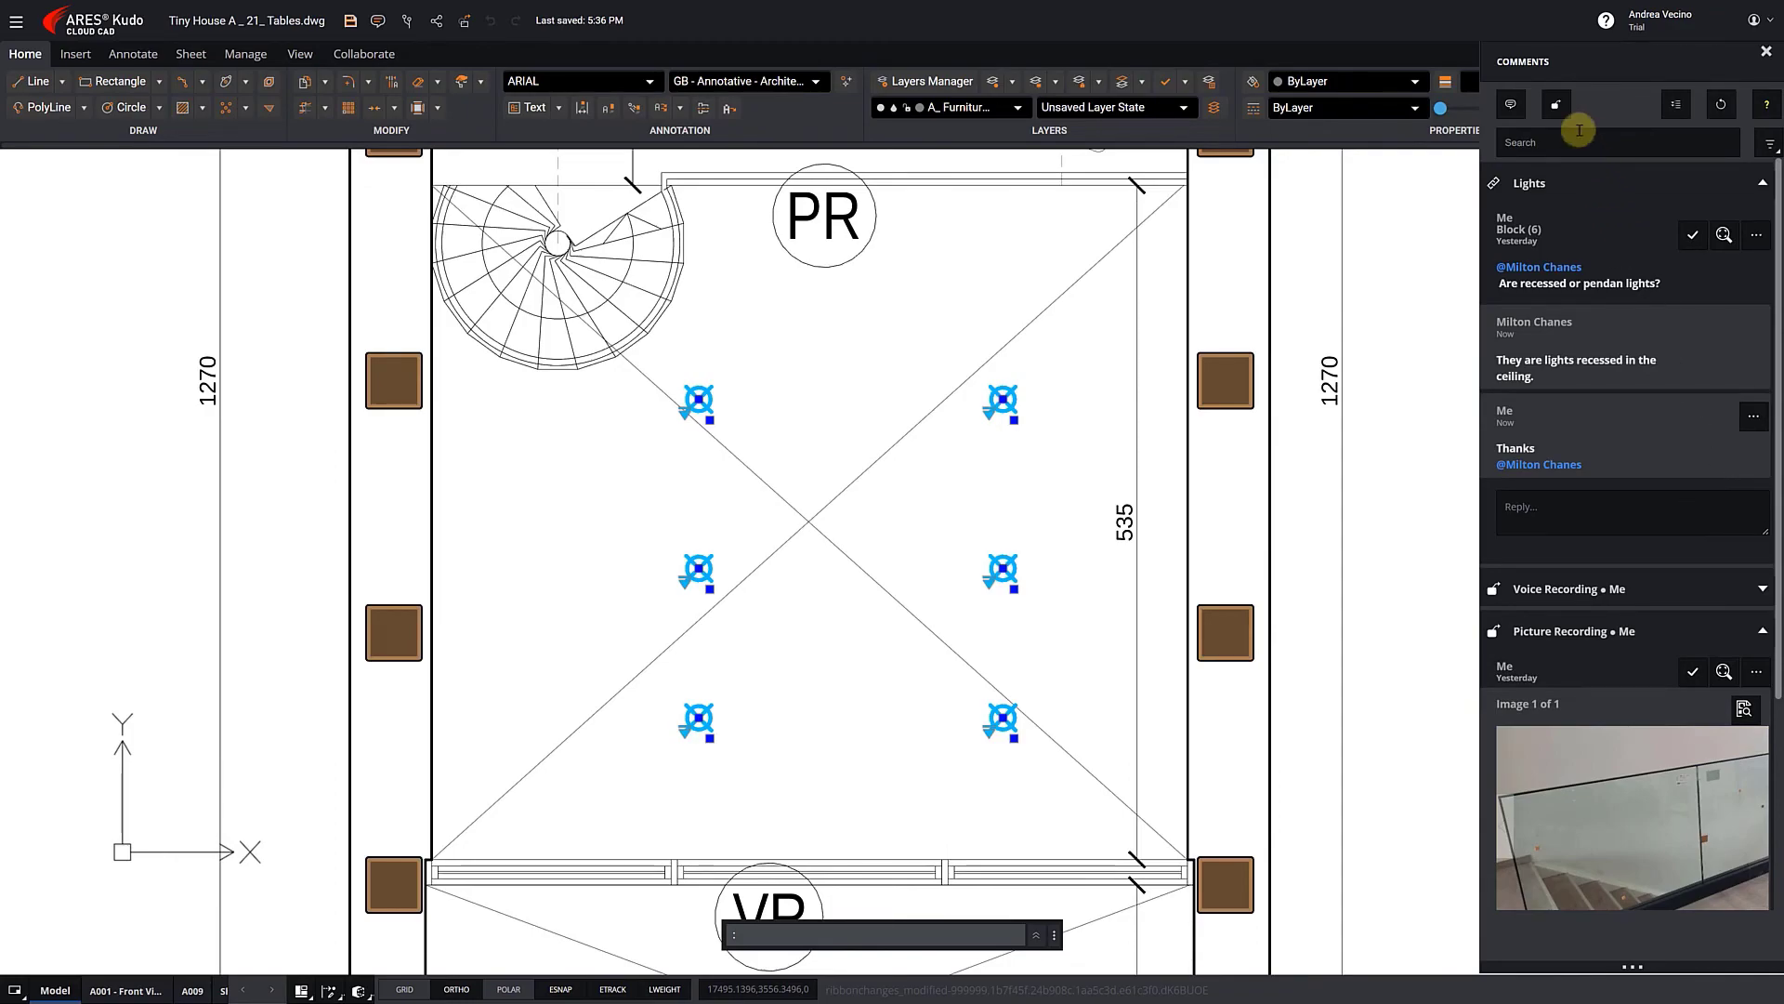
Place an APPROVED stamp near the centre of the plan
click(1556, 104)
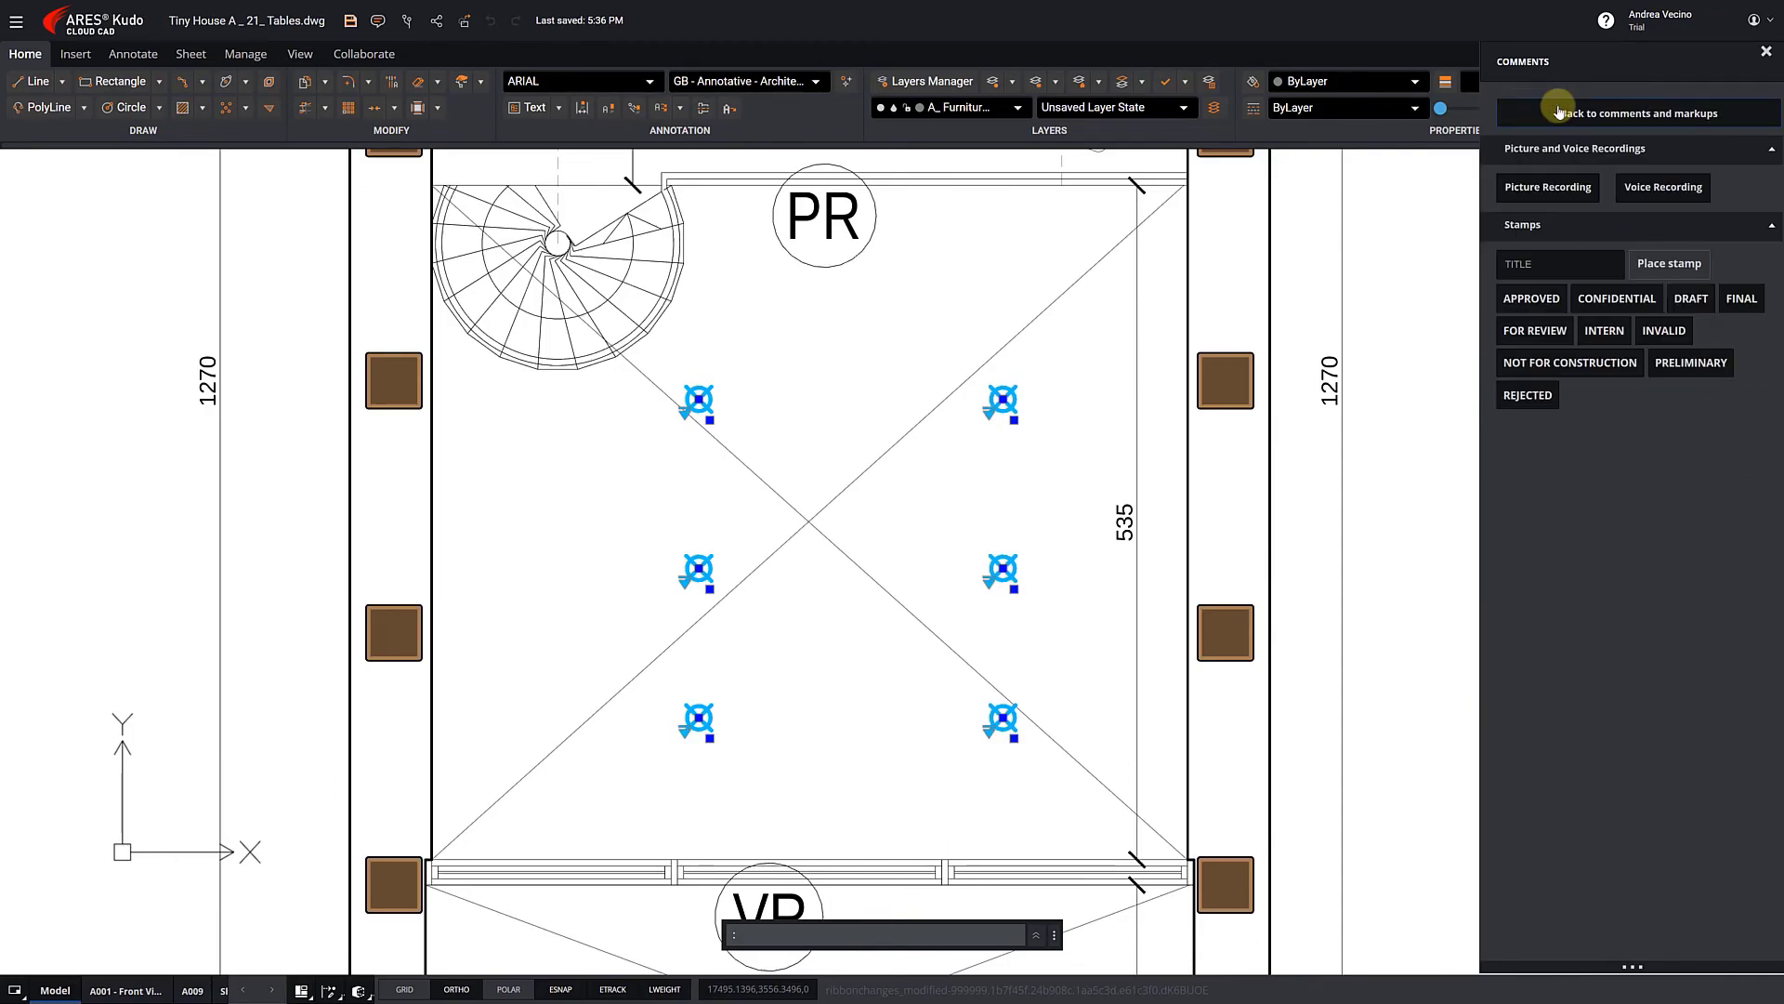
click(1531, 298)
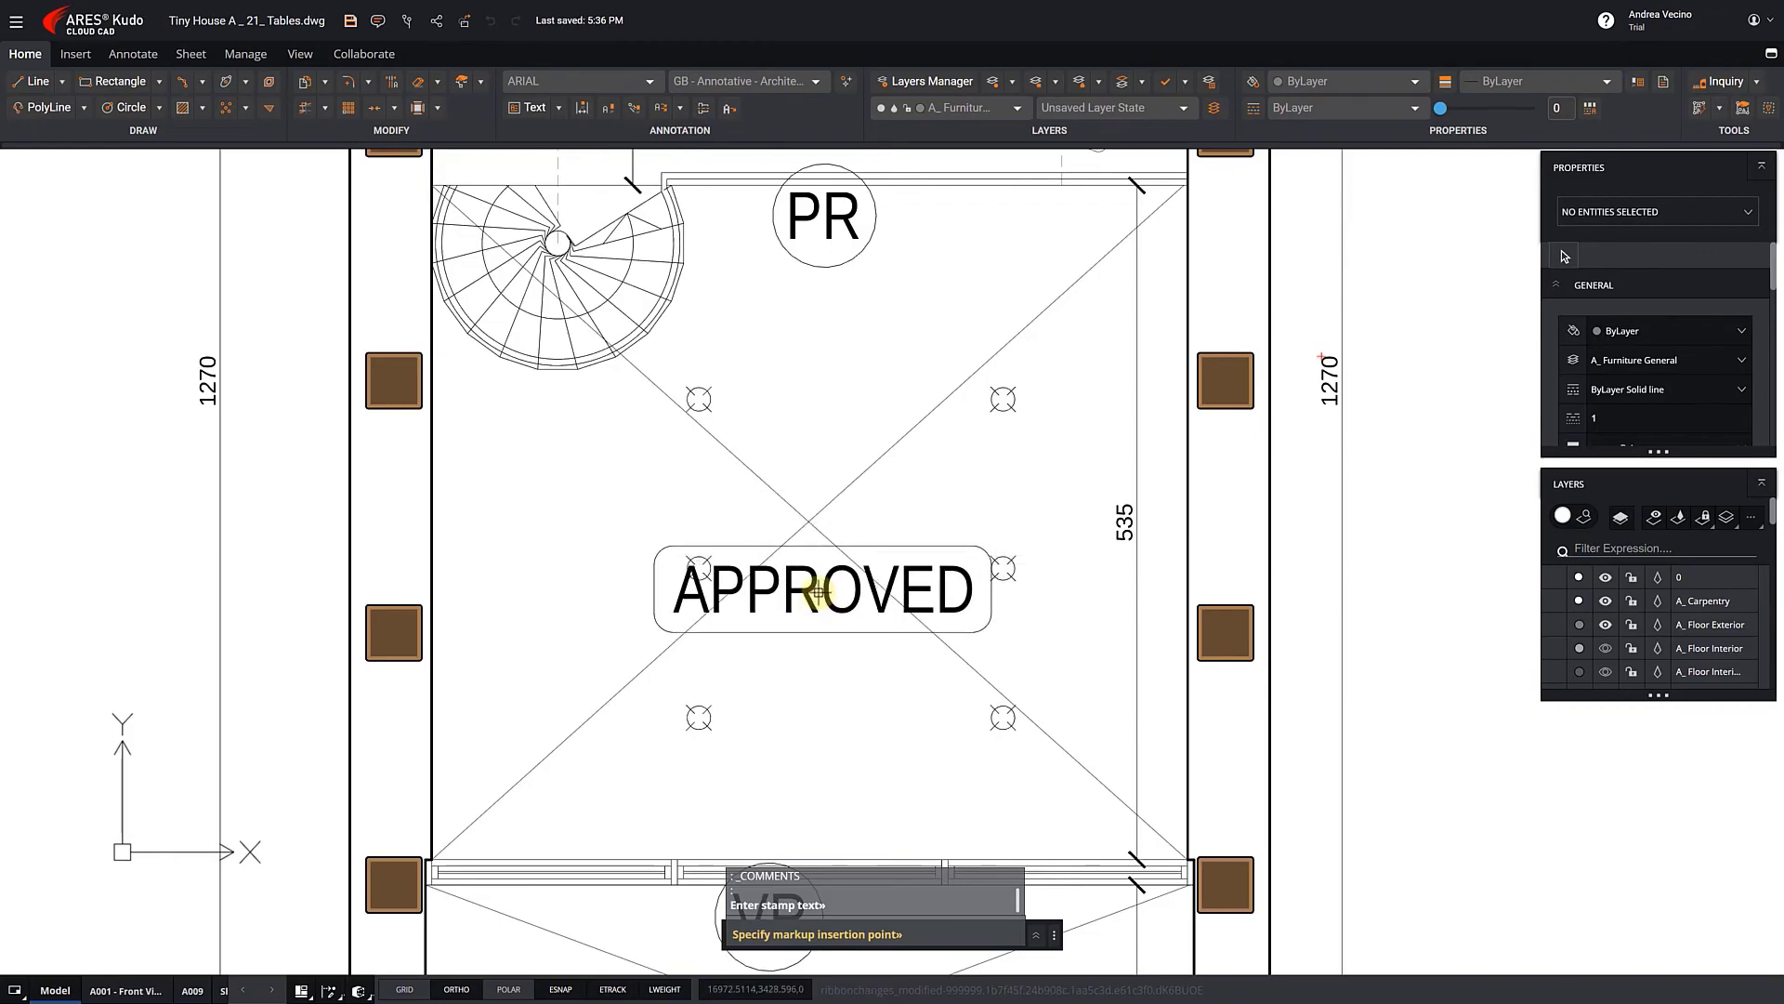
click(824, 607)
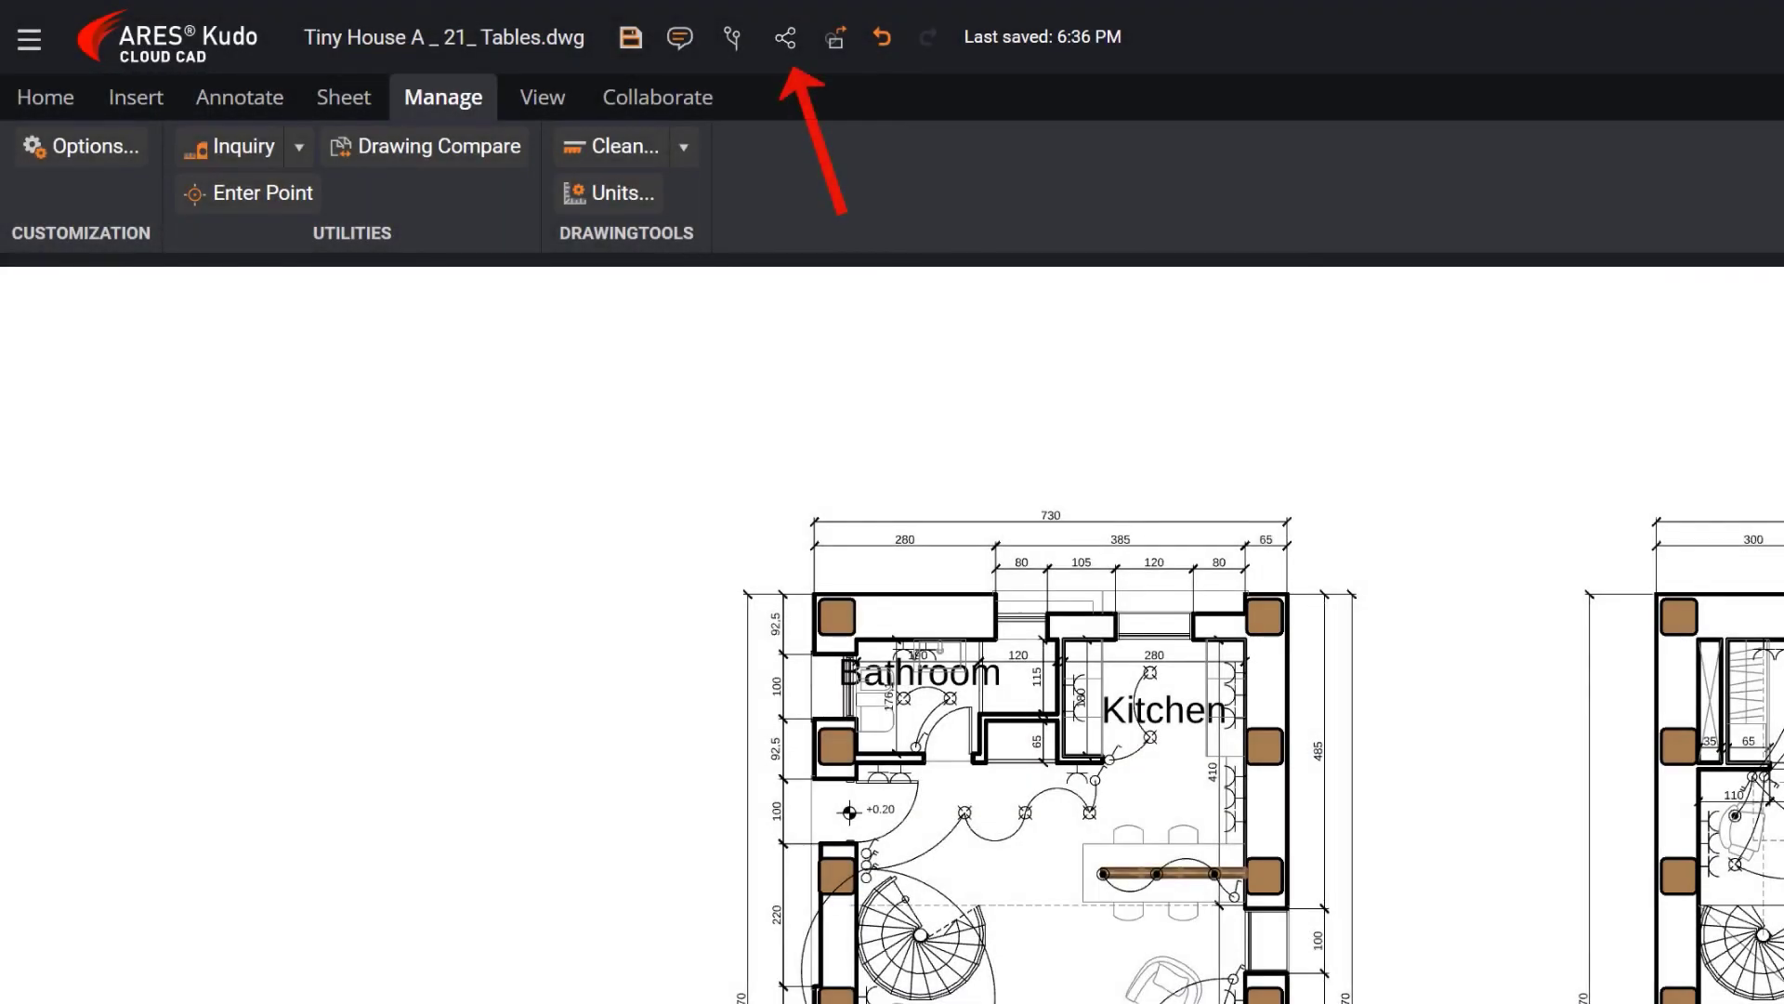
Check the ARES Kudo Drive access list, then enable the file's sharing link
click(785, 42)
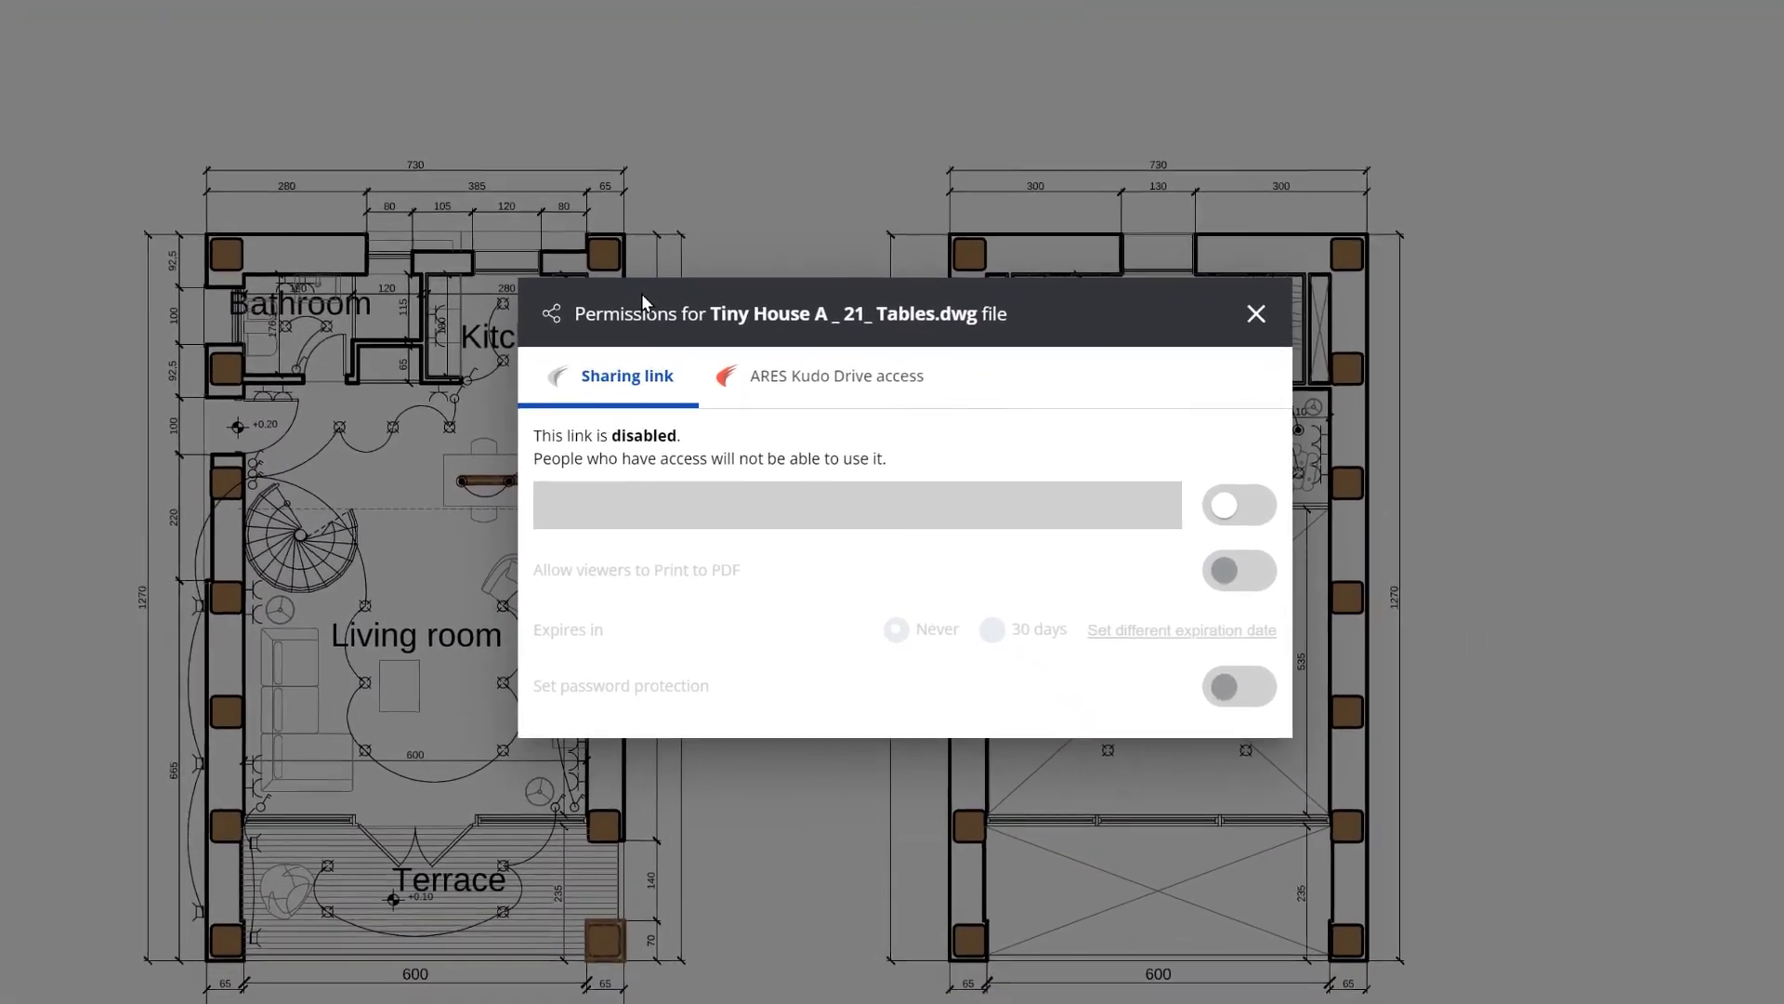
click(805, 371)
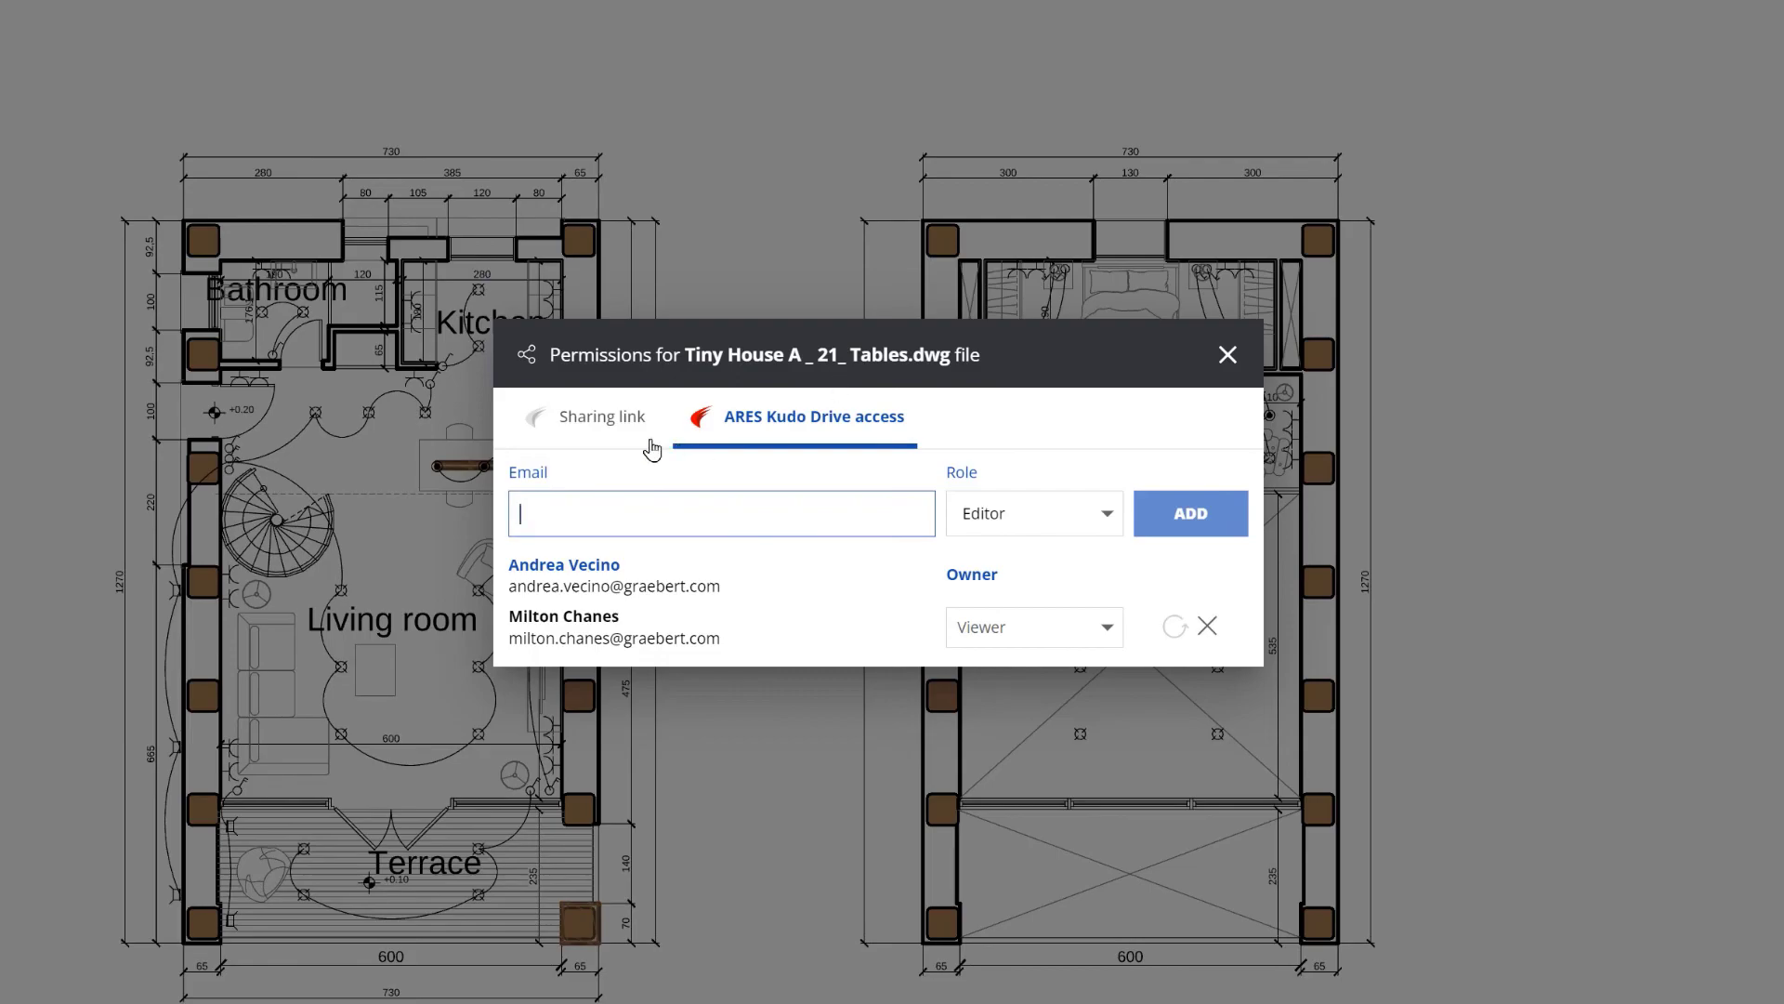
click(600, 422)
click(1204, 479)
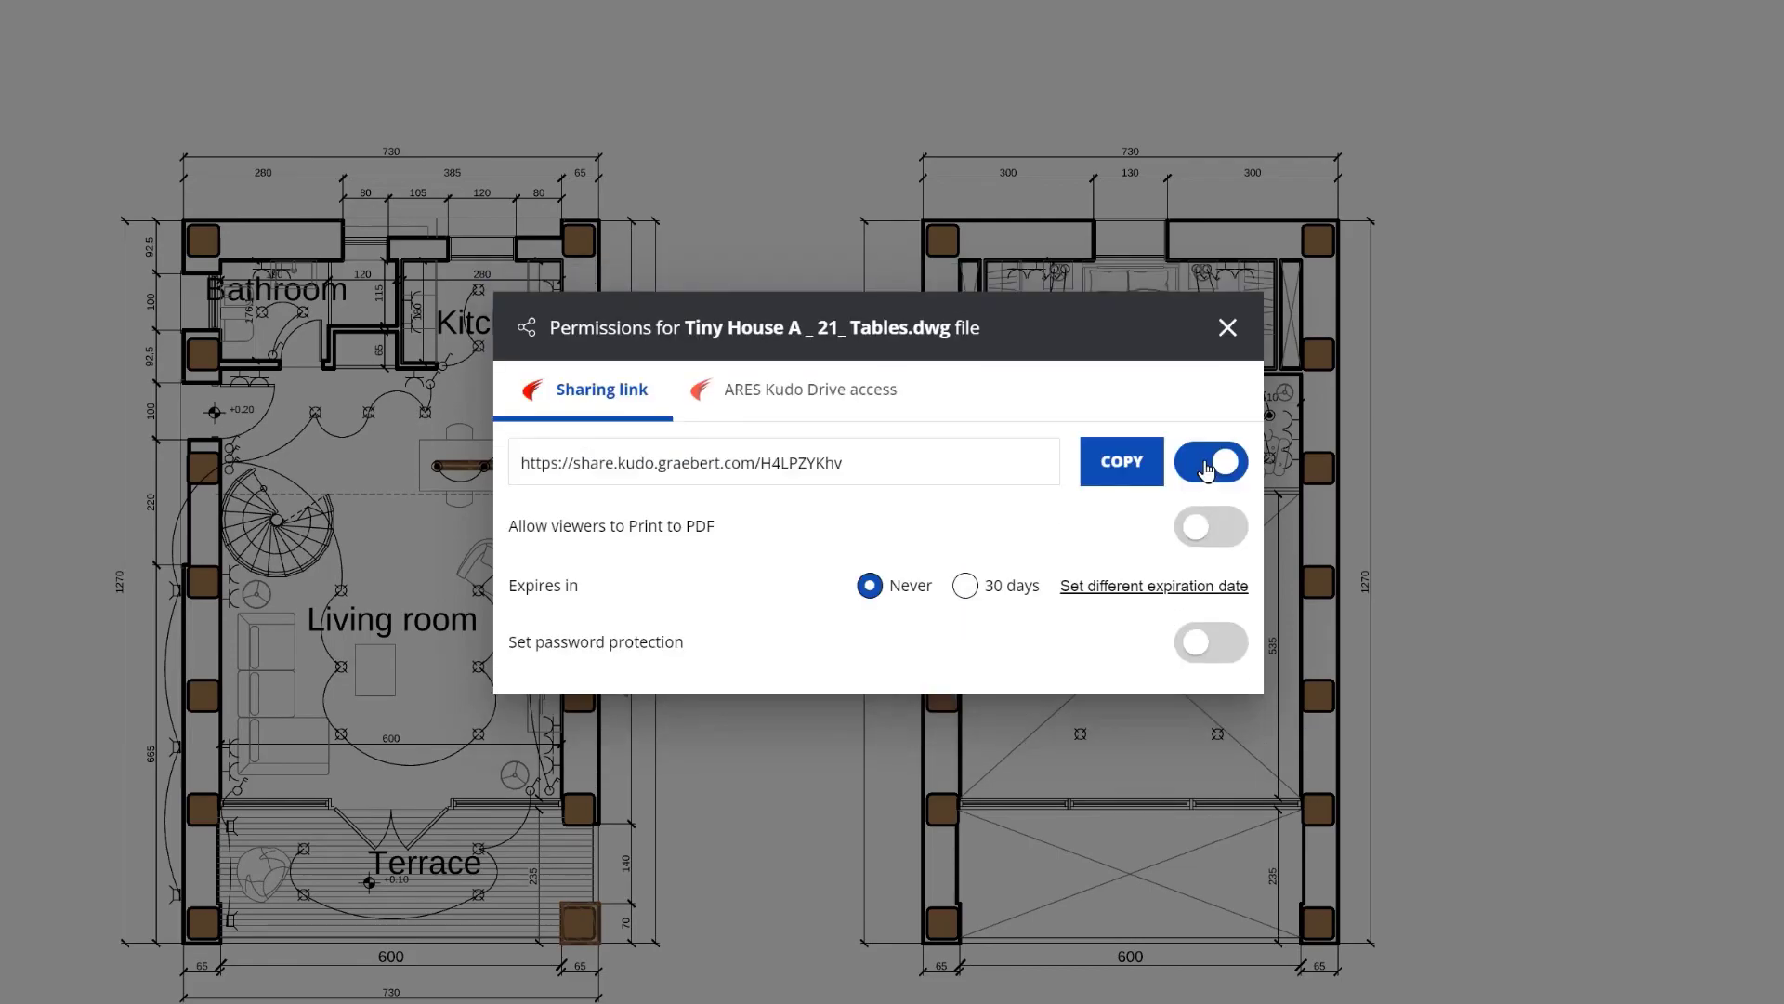